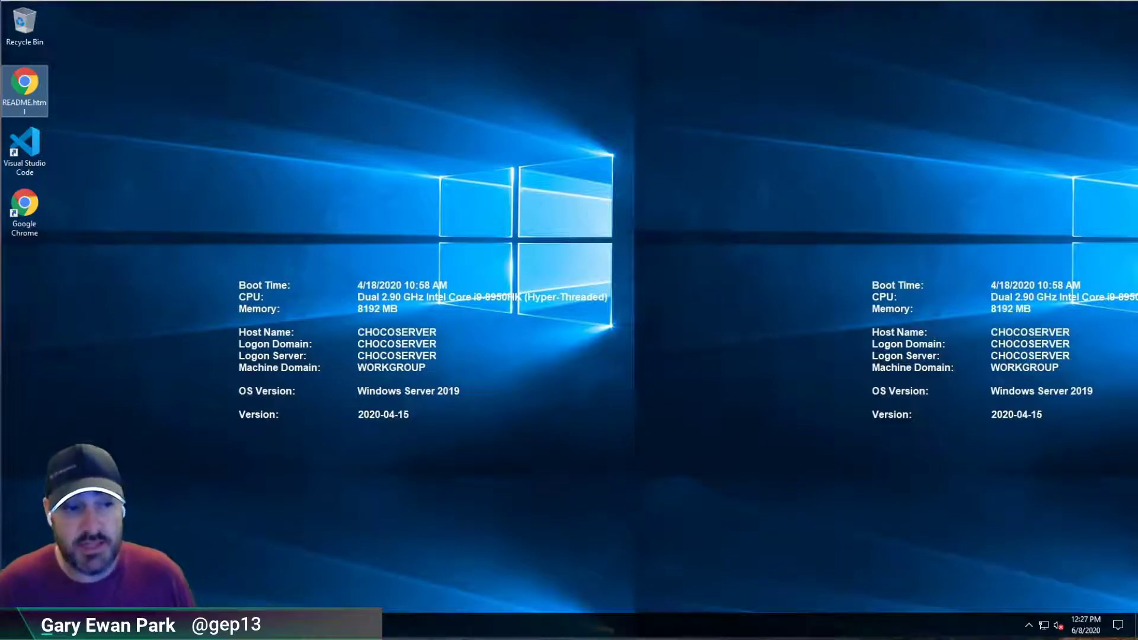
# Launch Windows PowerShell as administrator from the Start menu and reposition its window.
pyautogui.click(12, 627)
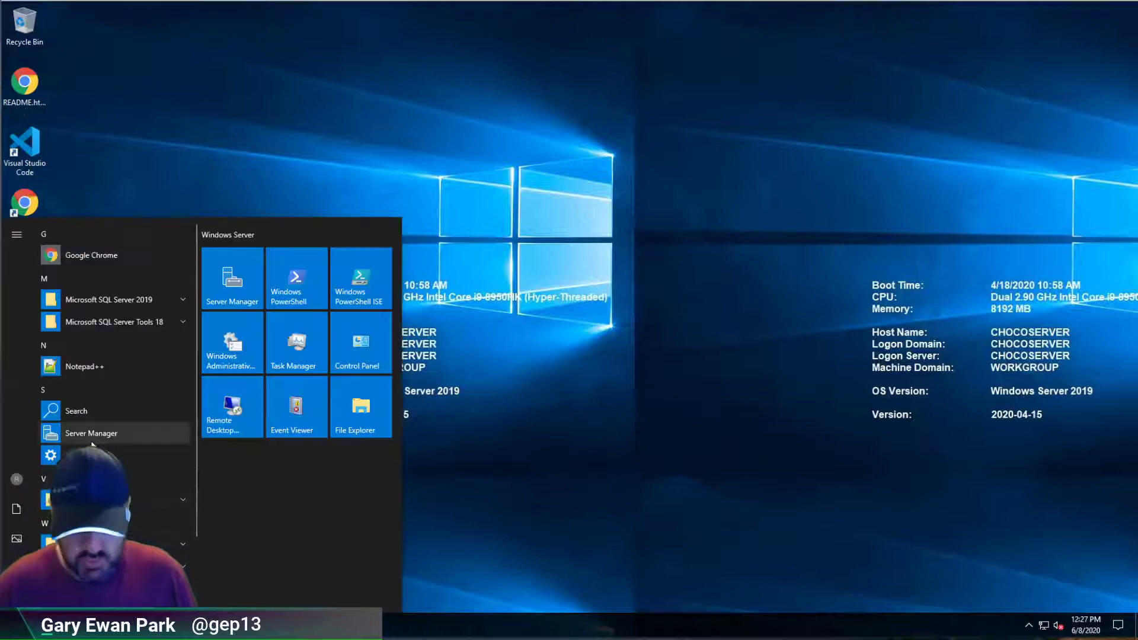
pyautogui.click(91, 451)
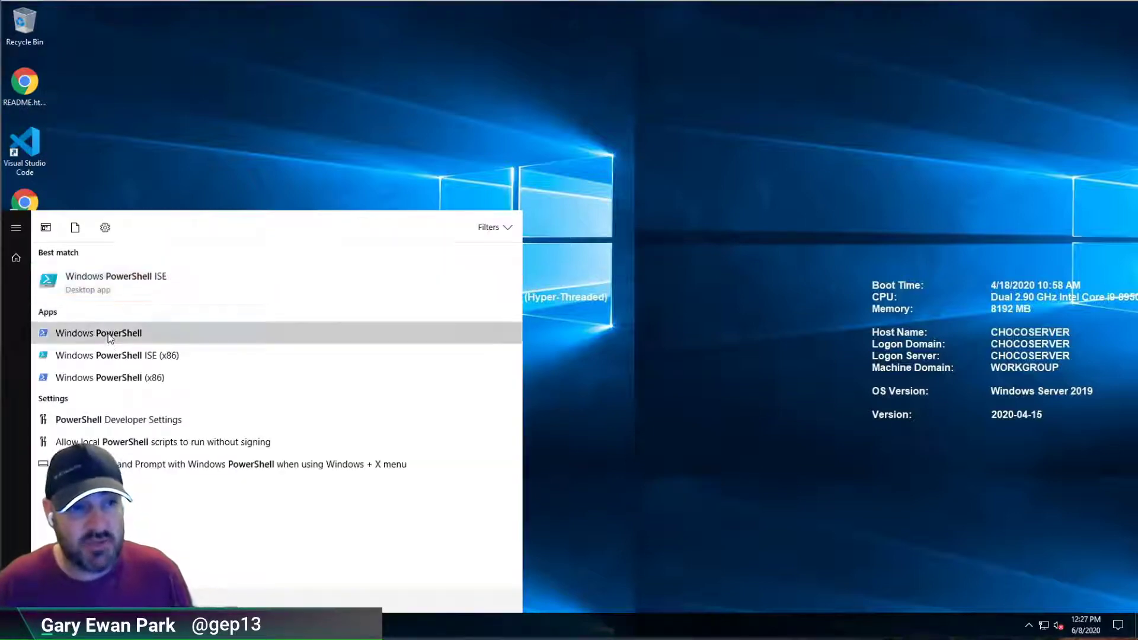
pyautogui.rightClick(109, 335)
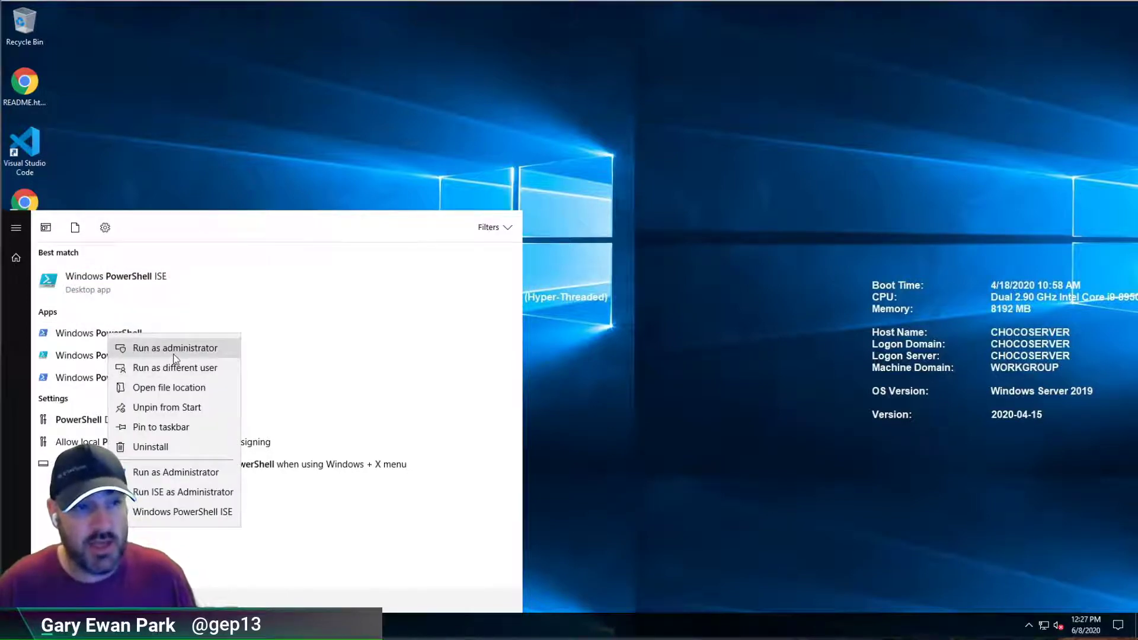
pyautogui.click(174, 353)
pyautogui.moveTo(308, 152); pyautogui.dragTo(607, 45)
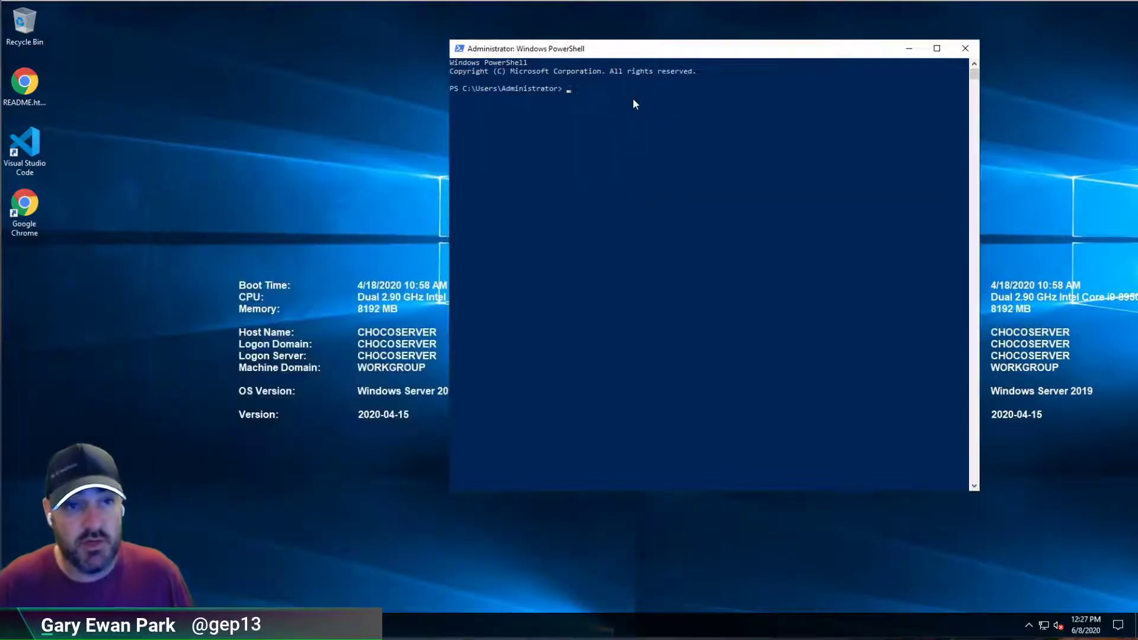
# Set the PowerShell console font size to 28 in its Properties.
pyautogui.click(460, 49)
pyautogui.click(485, 178)
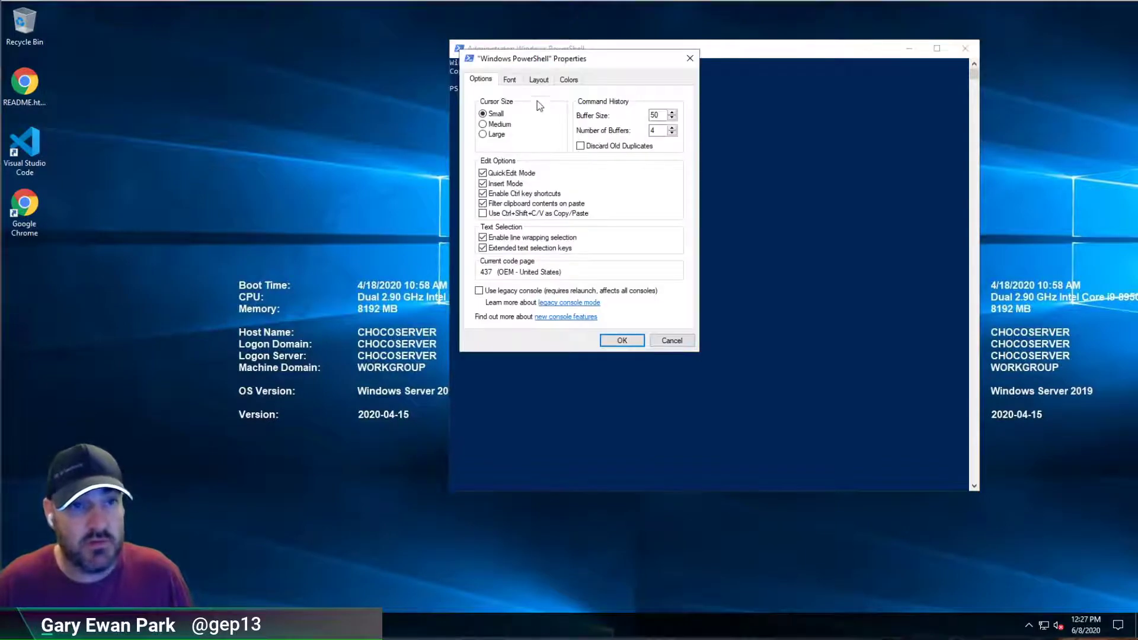
pyautogui.click(509, 79)
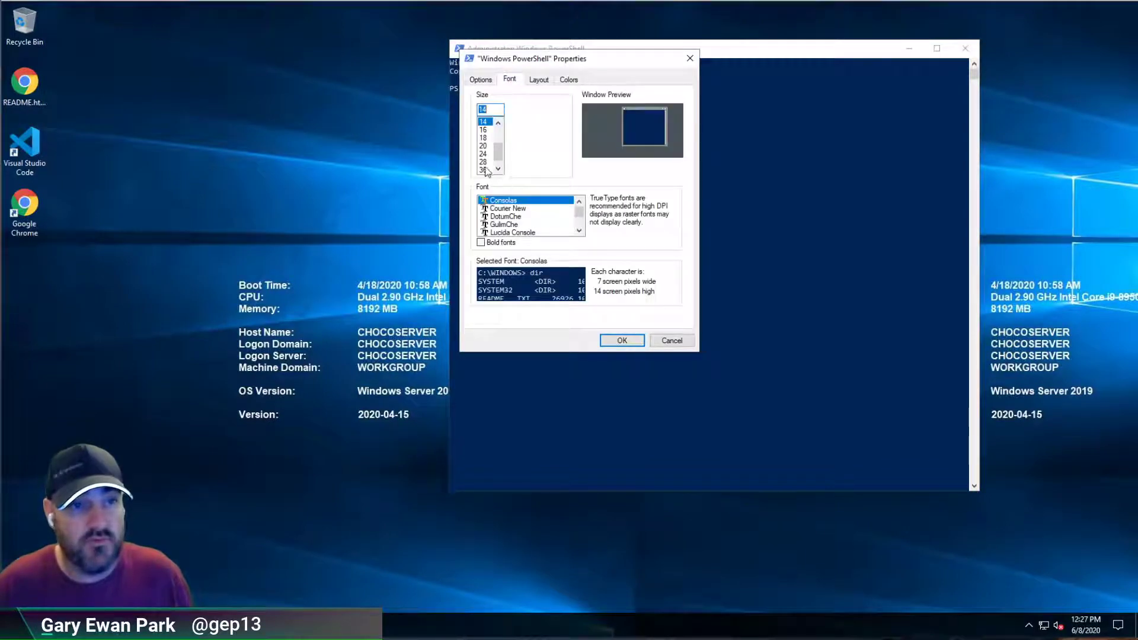
pyautogui.click(483, 162)
pyautogui.click(620, 341)
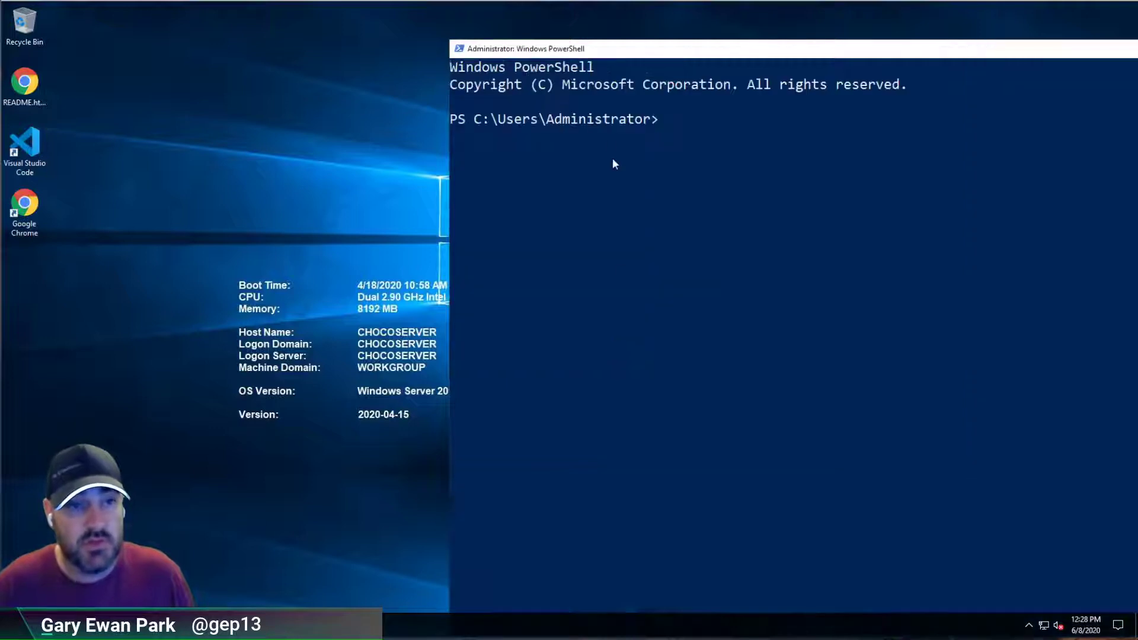
# Move the console to the top of the screen and run choco, which reports Chocolatey v0.10.15.
pyautogui.moveTo(635, 50); pyautogui.dragTo(427, 30)
pyautogui.moveTo(545, 28); pyautogui.dragTo(522, 31)
pyautogui.write('choco')
pyautogui.press('Return')
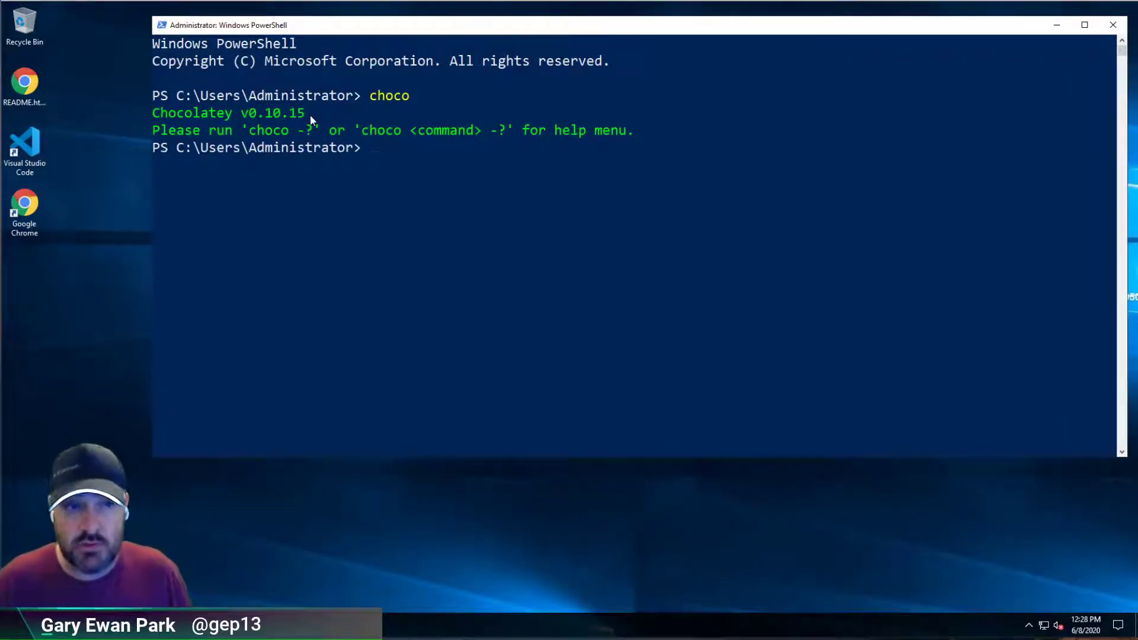
# Highlight the console output after the version number, then clear the selection.
pyautogui.moveTo(304, 113); pyautogui.dragTo(425, 119)
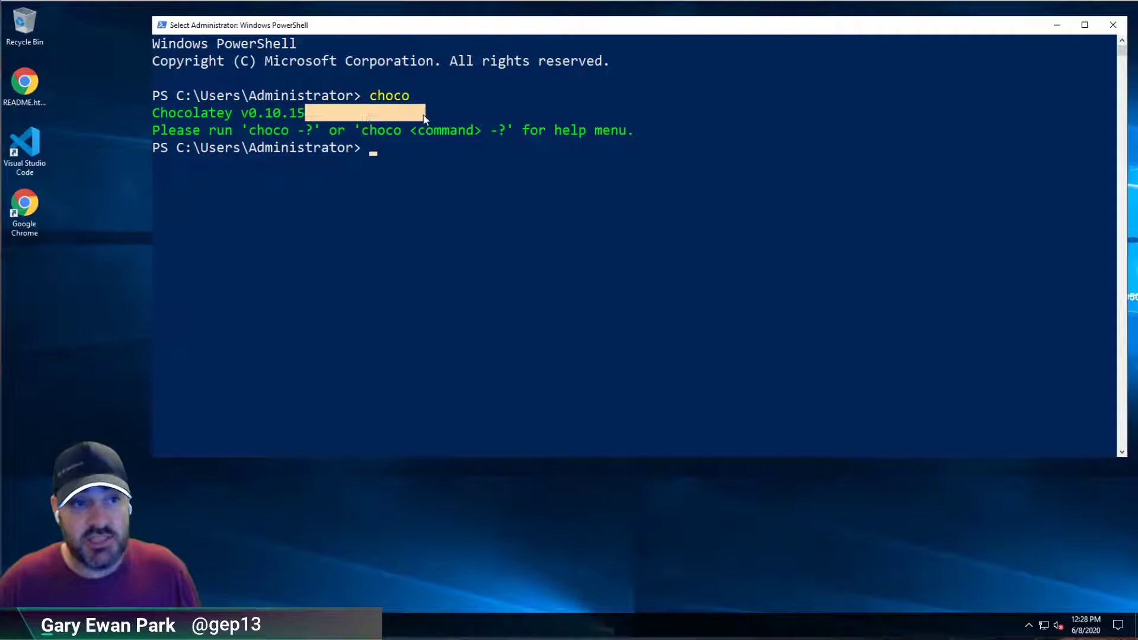
pyautogui.click(455, 116)
pyautogui.click(356, 148)
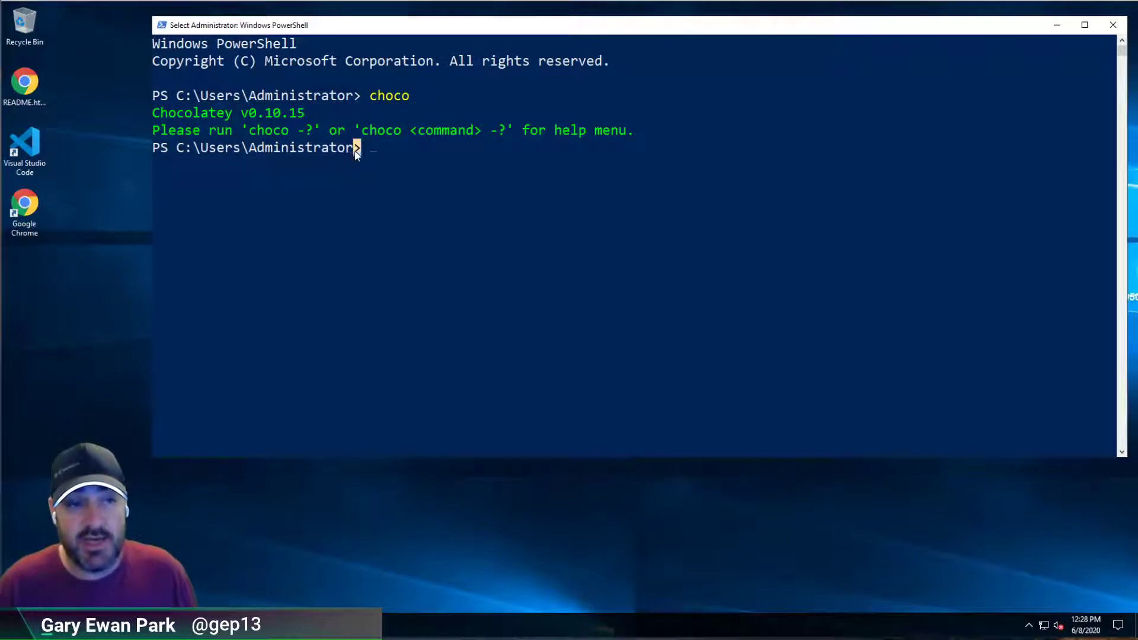
pyautogui.rightClick(385, 166)
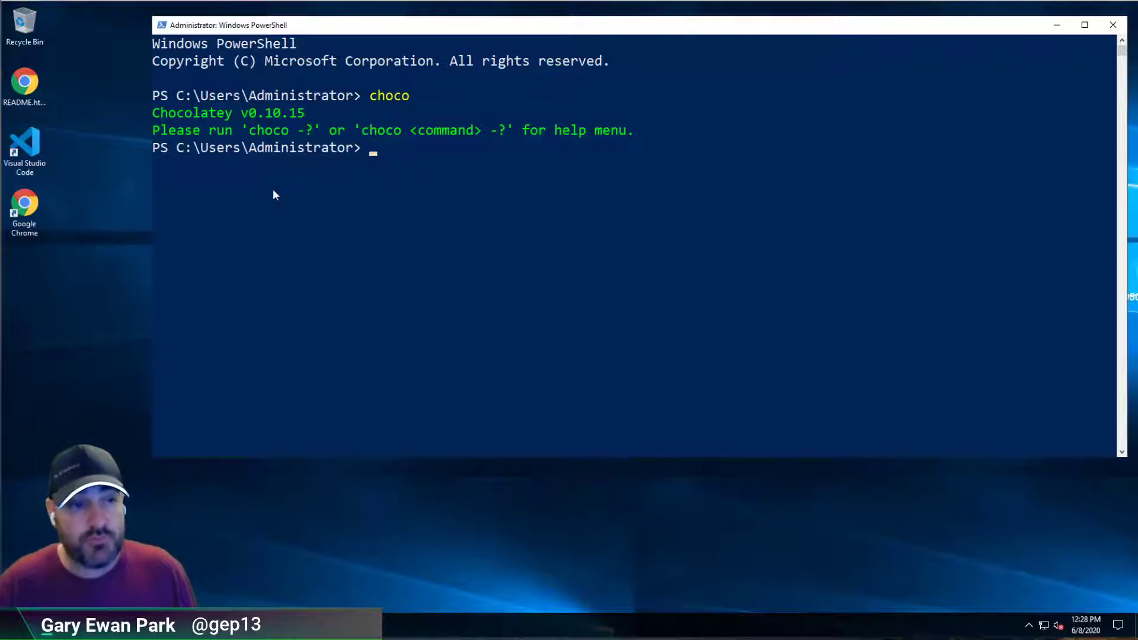
# Open README.html from the desktop, always in Google Chrome, and maximize the window.
pyautogui.doubleClick(24, 86)
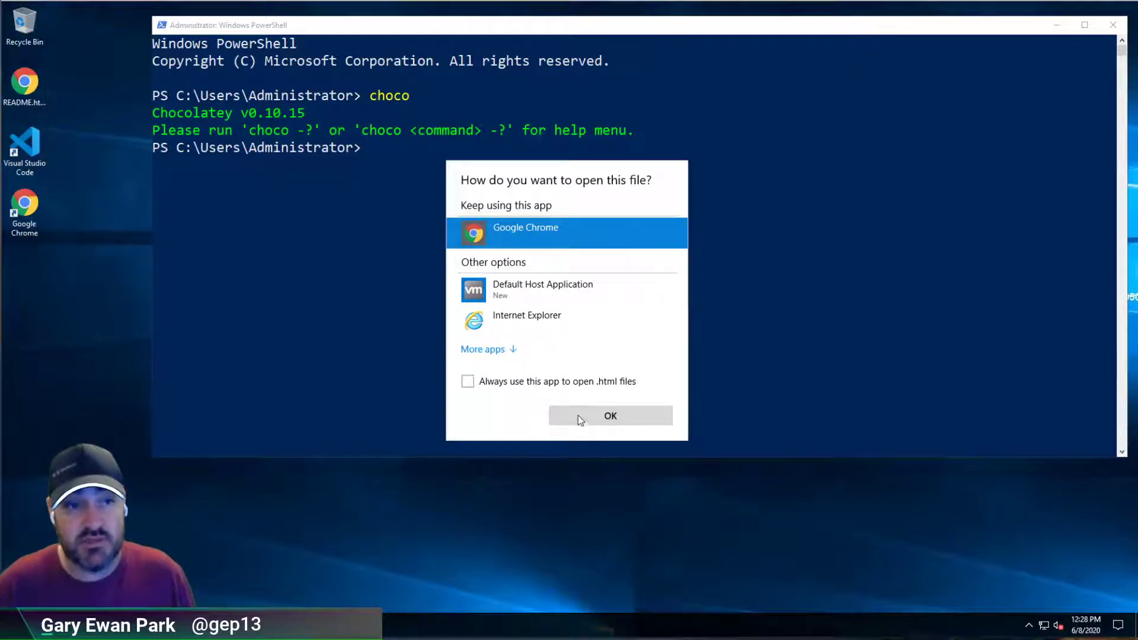
pyautogui.click(501, 382)
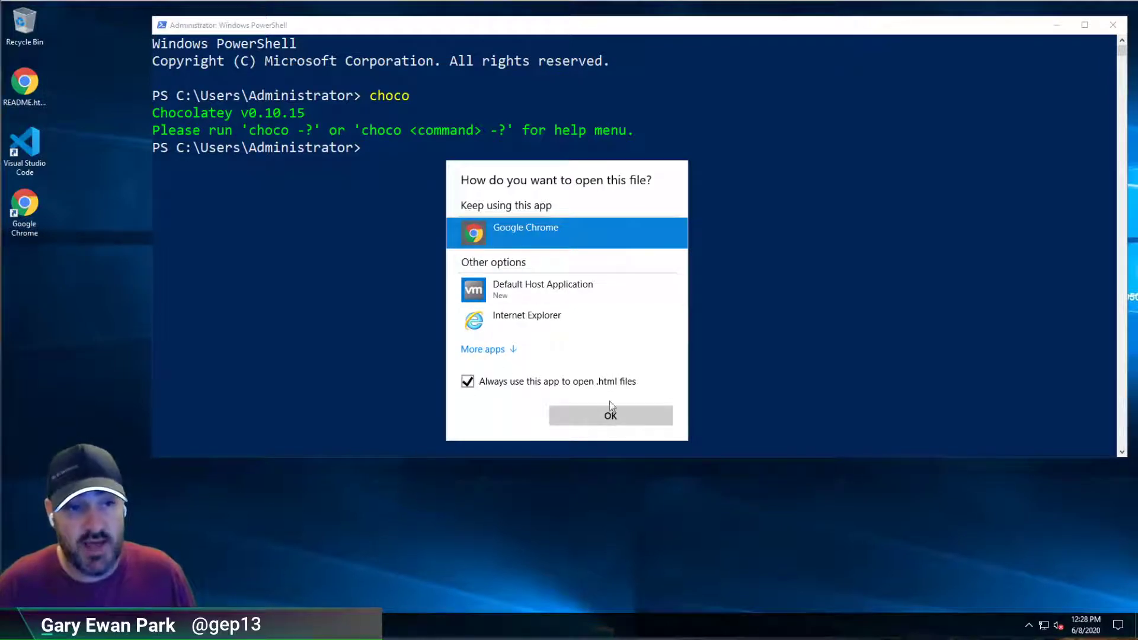
pyautogui.click(611, 415)
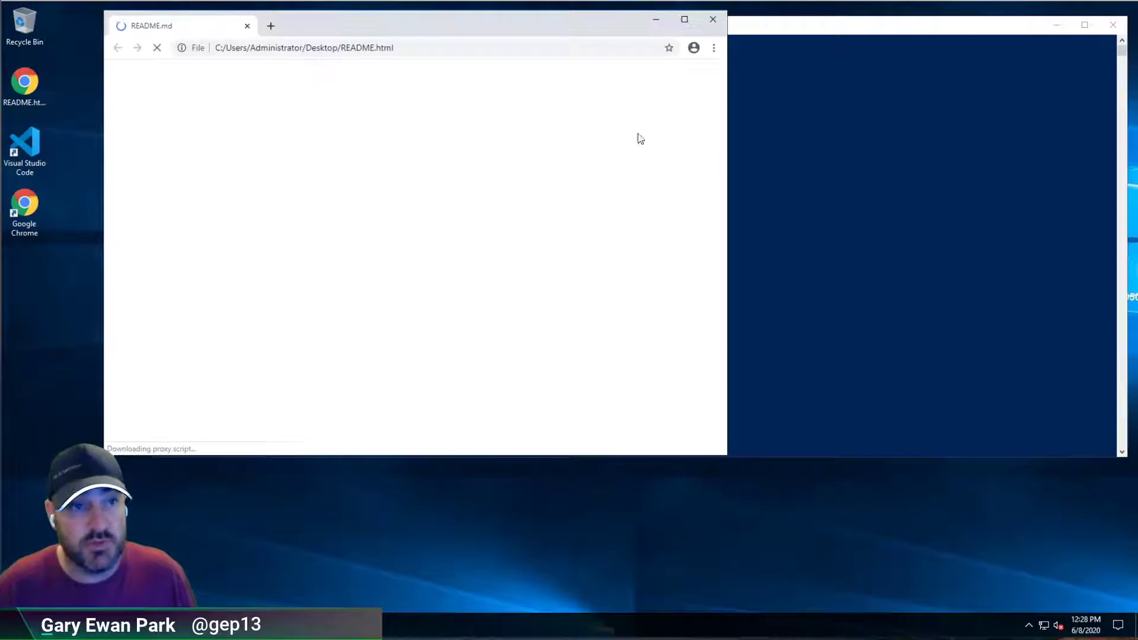
pyautogui.click(685, 19)
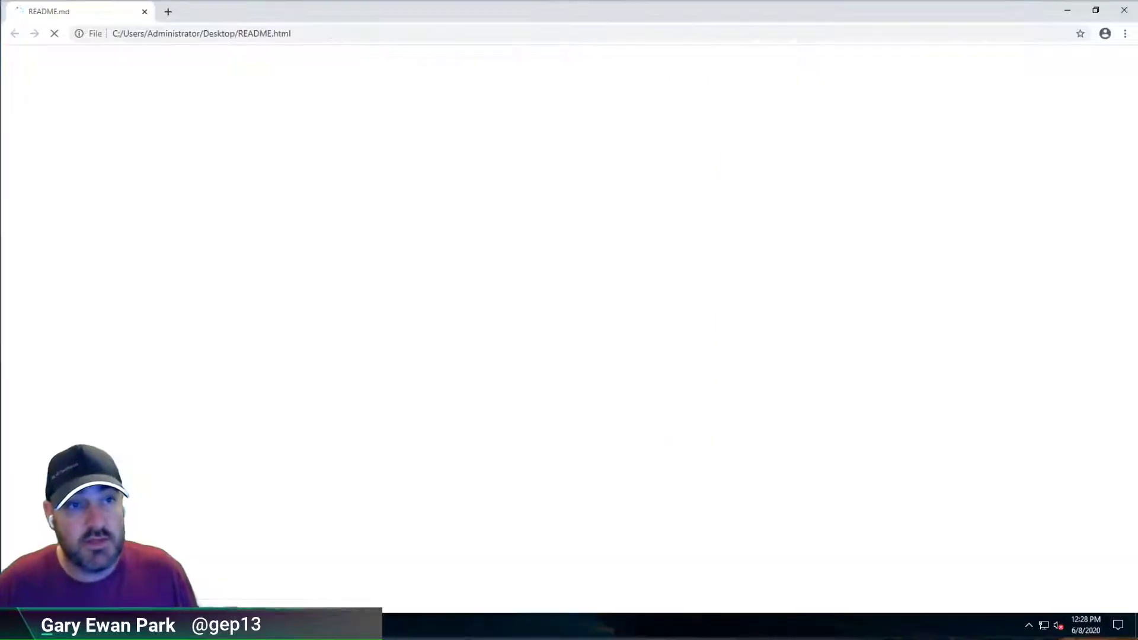
# Raise Chrome's page zoom several steps above 100% for easier reading.
pyautogui.click(1126, 33)
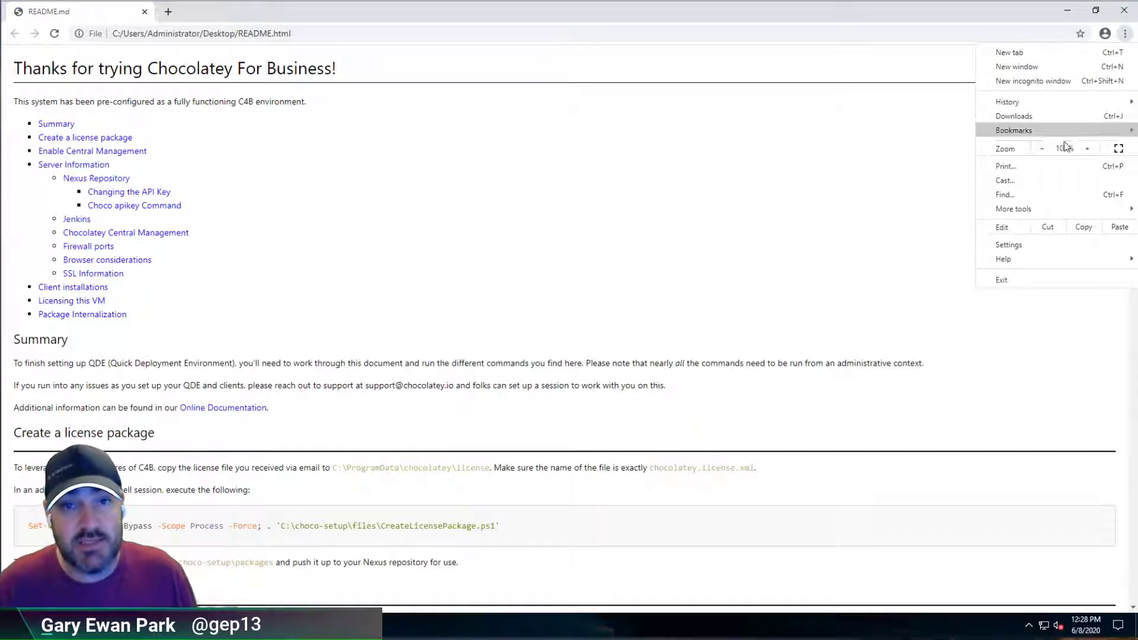
pyautogui.click(1088, 149)
pyautogui.click(1090, 150)
pyautogui.click(1090, 150)
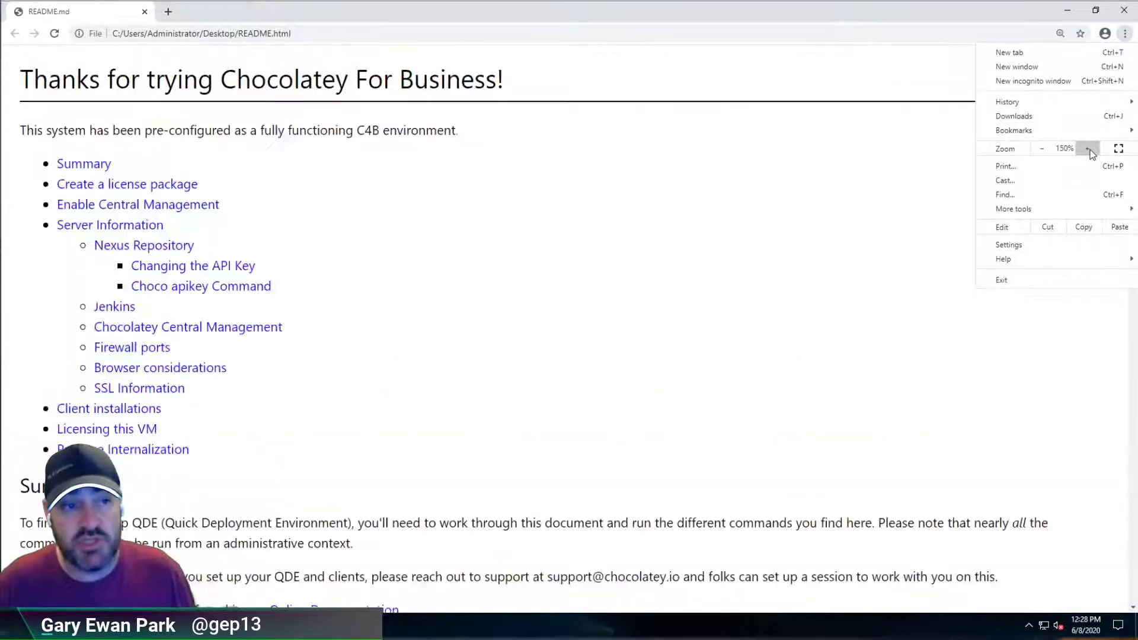
pyautogui.click(1089, 150)
pyautogui.click(860, 217)
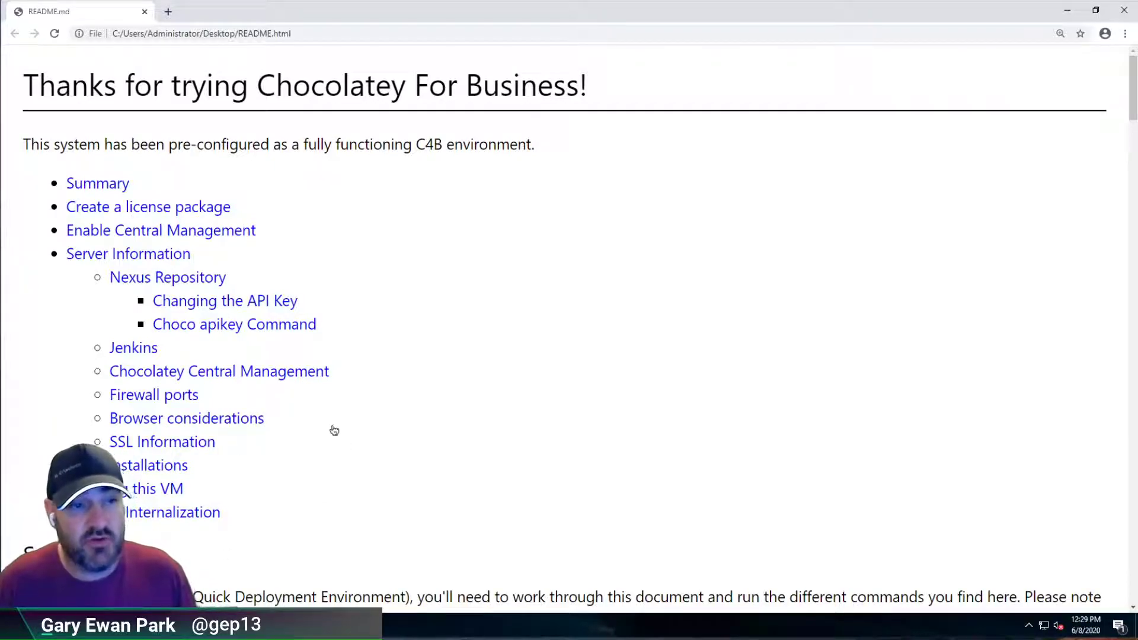
# Scroll the README down to the Create a license package and Enable Central Management sections.
pyautogui.scroll(-1, 347, 446)
pyautogui.scroll(-4, 347, 446)
pyautogui.scroll(-3, 347, 446)
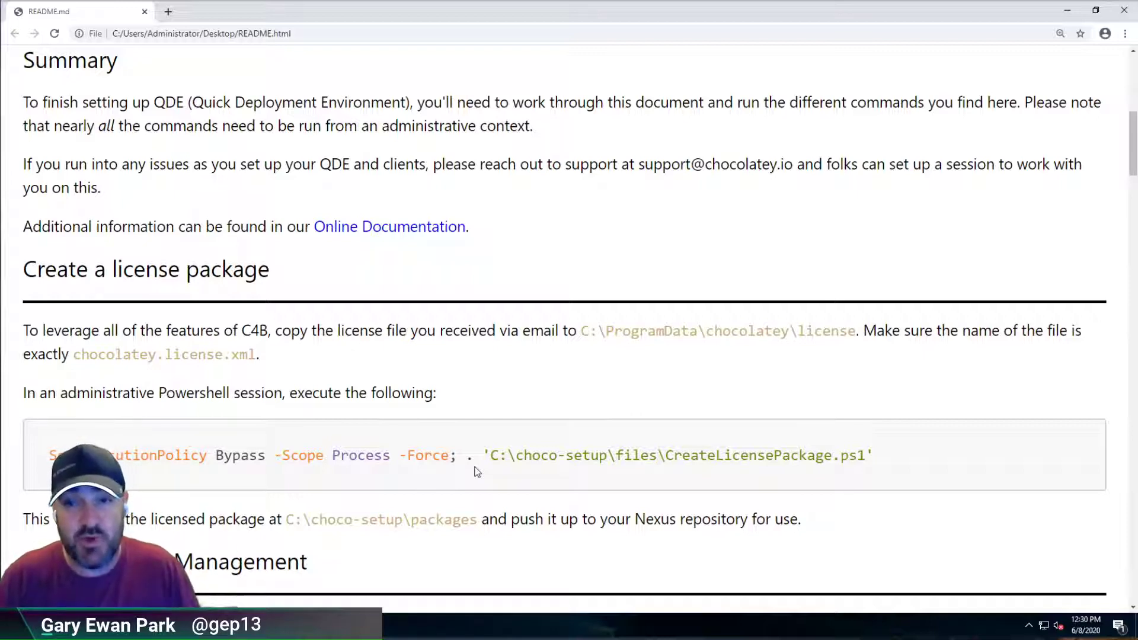
pyautogui.scroll(-3, 477, 471)
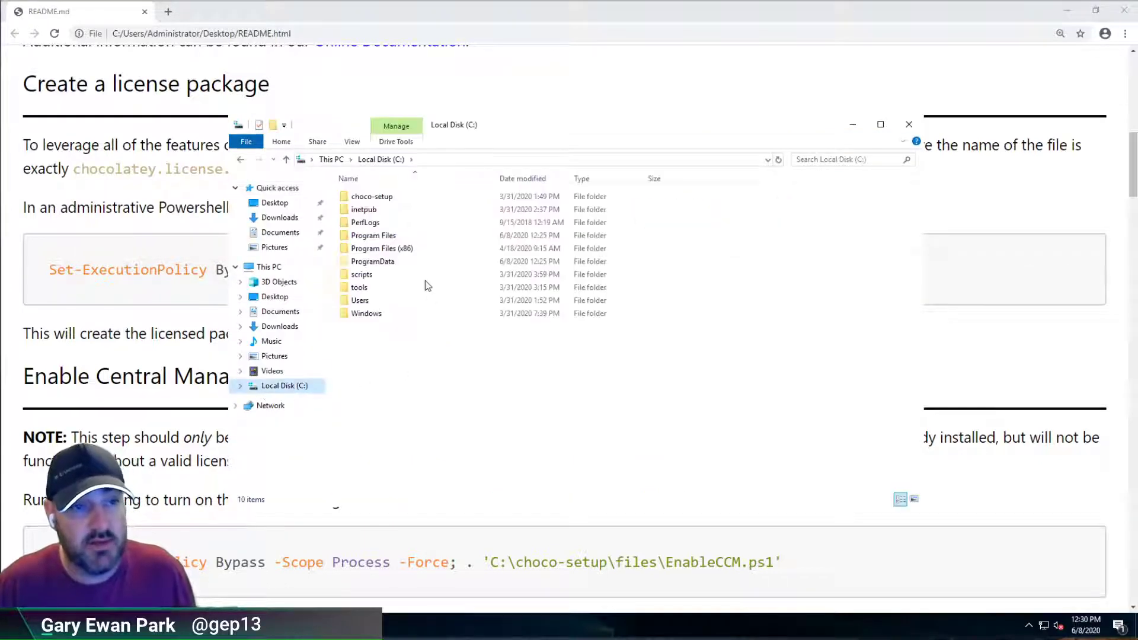
# Open C:\ProgramData\chocolatey\license and drop chocolatey.license.xml into it.
pyautogui.doubleClick(386, 261)
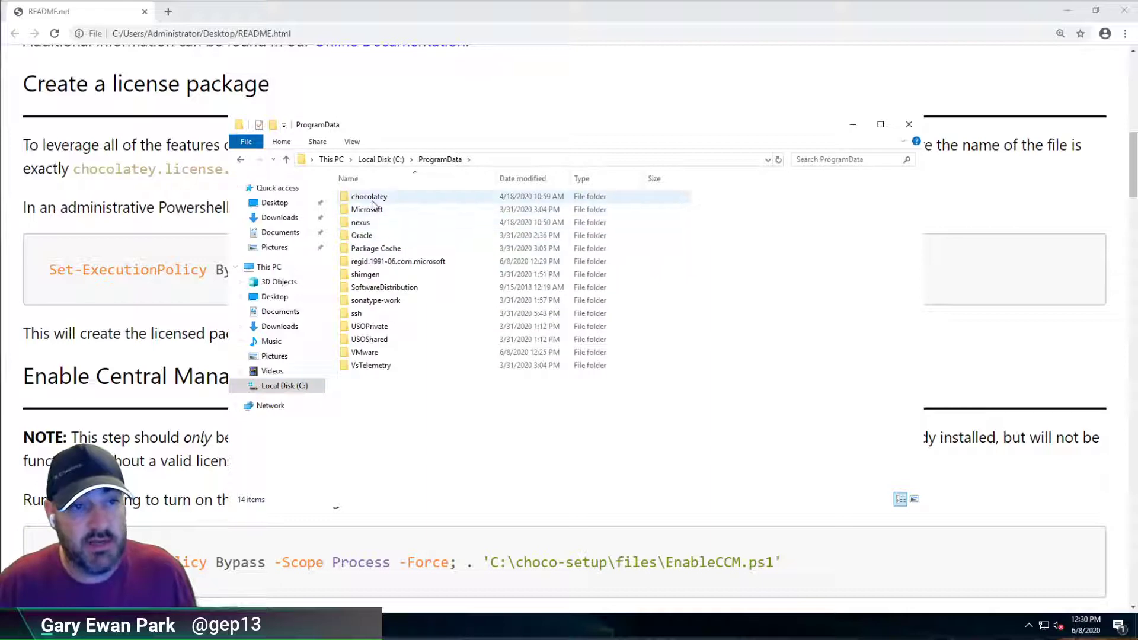
pyautogui.doubleClick(368, 197)
pyautogui.doubleClick(363, 274)
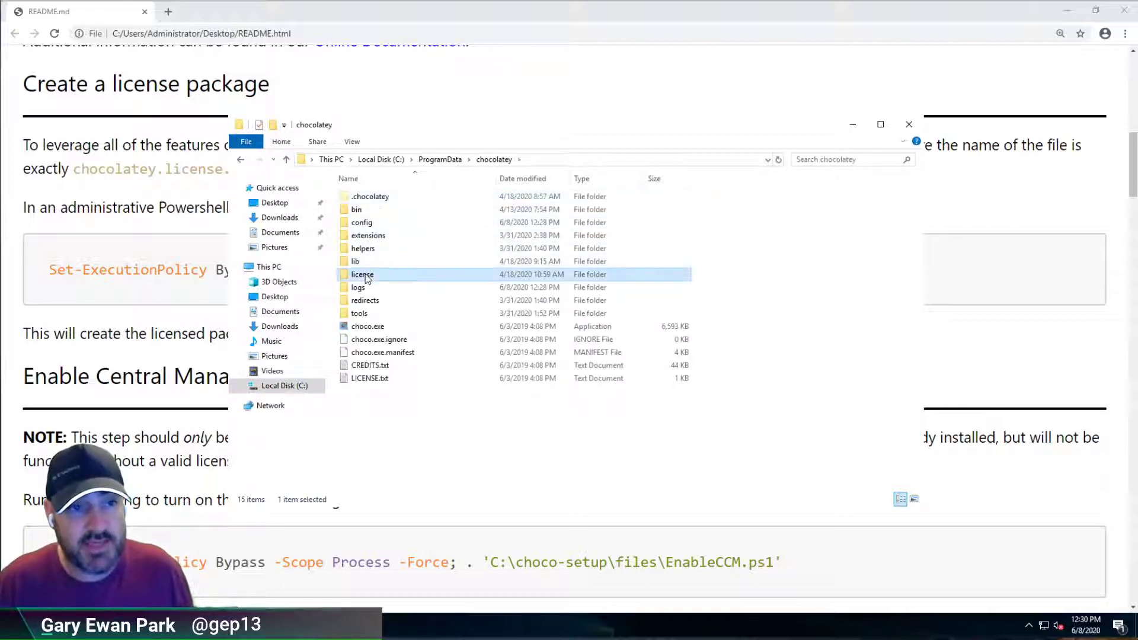
pyautogui.moveTo(420, 119); pyautogui.dragTo(501, 116)
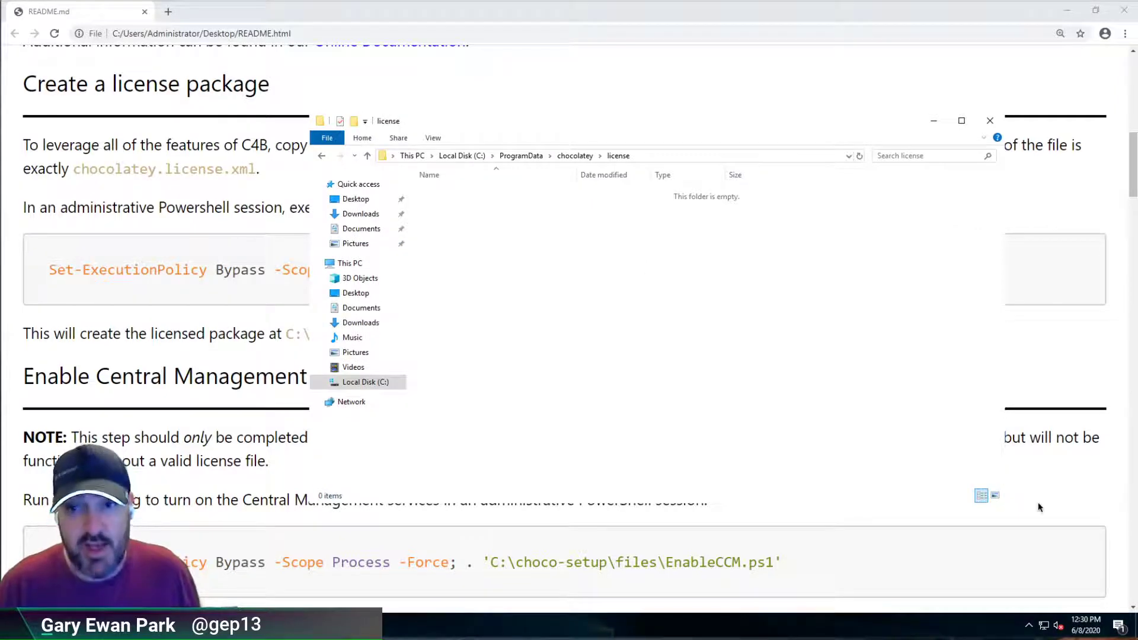
pyautogui.moveTo(551, 297); pyautogui.dragTo(540, 265)
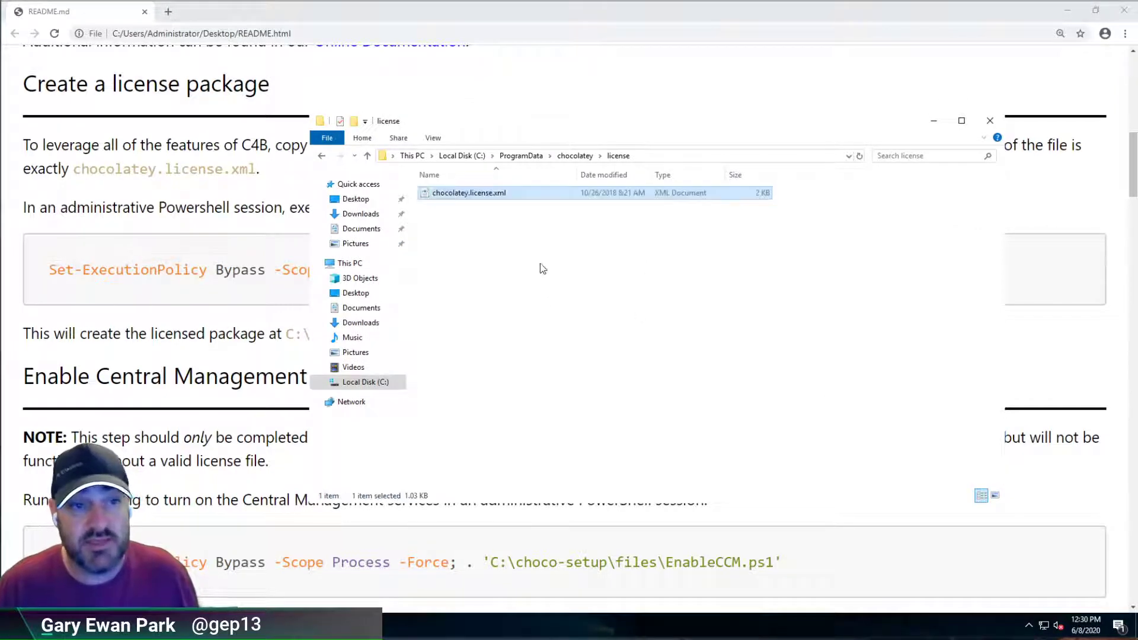
pyautogui.click(217, 261)
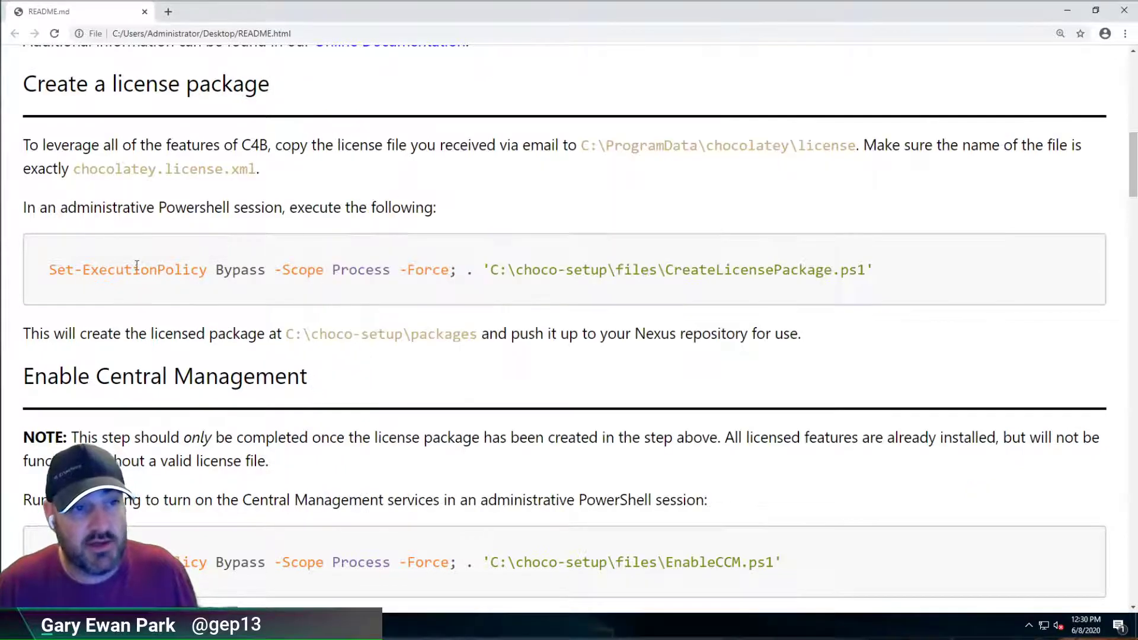
# Copy the README's Set-ExecutionPolicy … CreateLicensePackage.ps1 command line.
pyautogui.moveTo(52, 270); pyautogui.dragTo(924, 282)
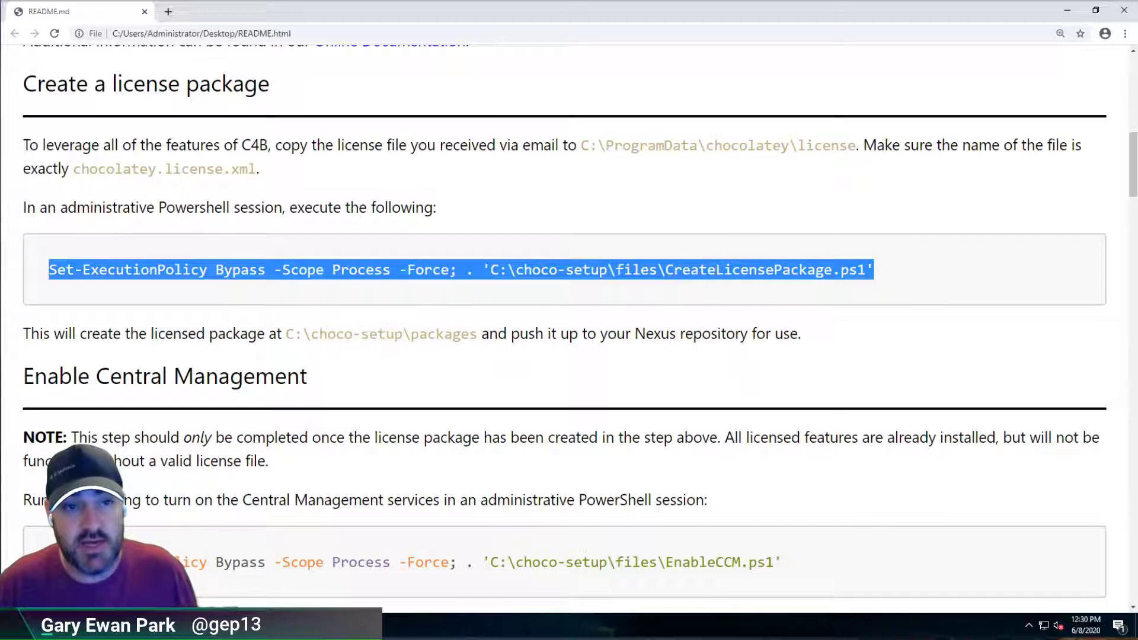
pyautogui.rightClick(721, 269)
pyautogui.click(757, 288)
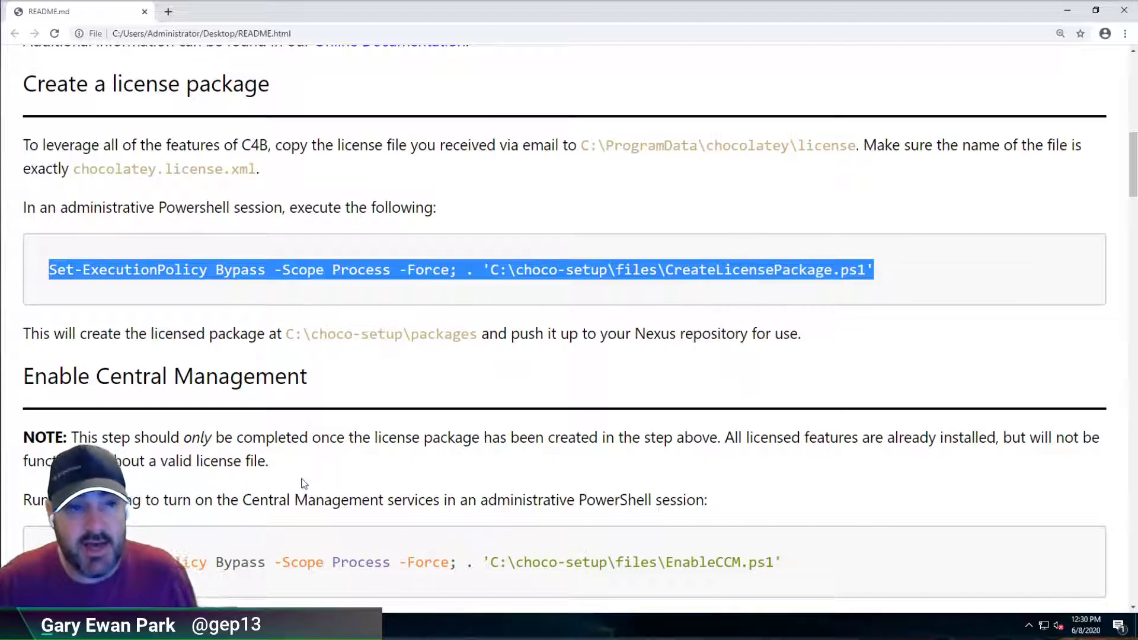
pyautogui.hotkey('alt', 'Tab')
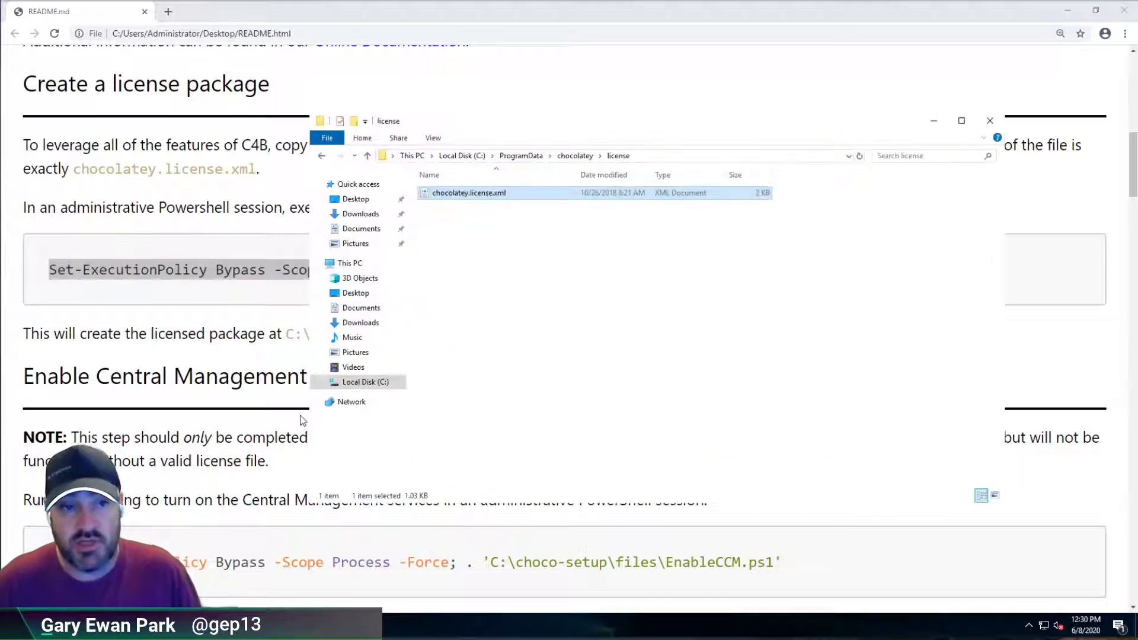
# Open C:\choco-setup\files\CreateLicensePackage.ps1 with Notepad++, dismissing the update prompt.
pyautogui.click(451, 157)
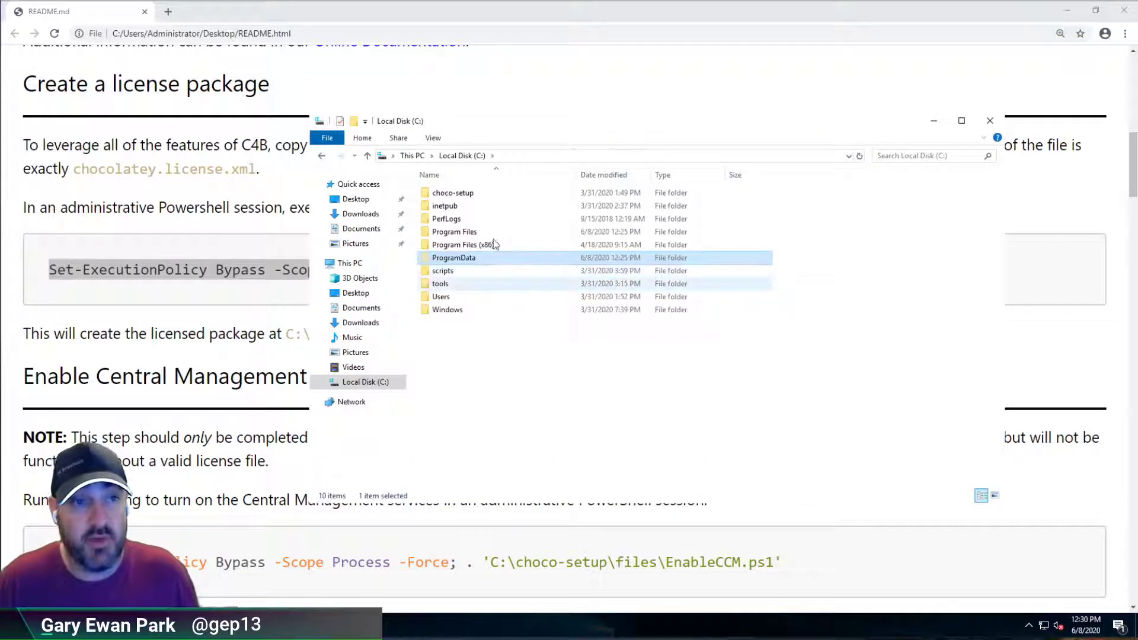
pyautogui.doubleClick(457, 192)
pyautogui.doubleClick(442, 193)
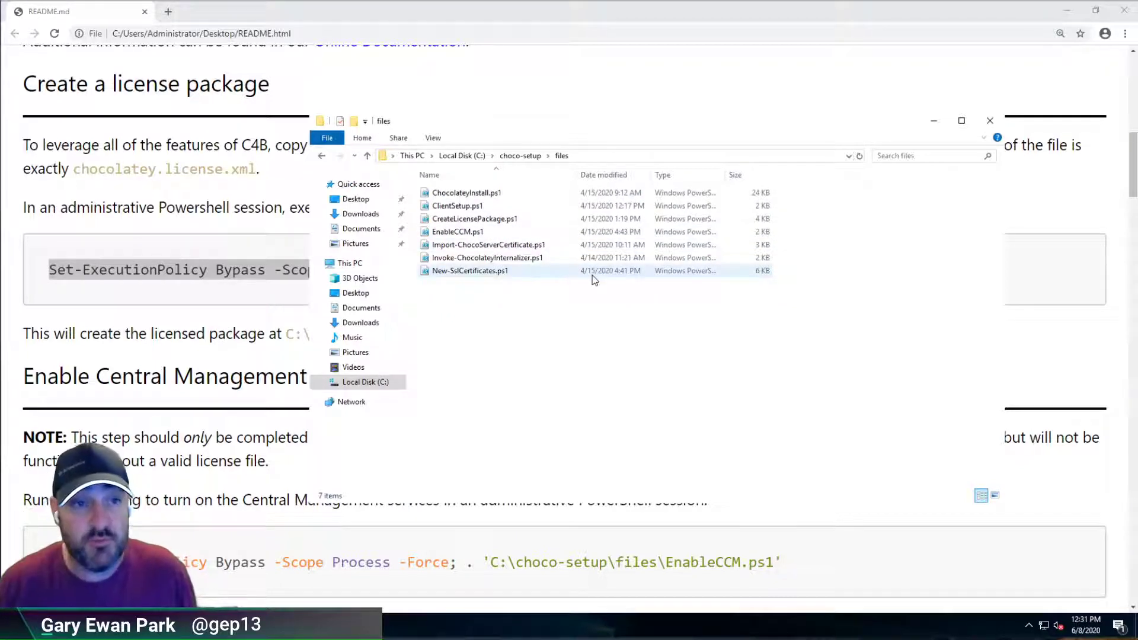
pyautogui.rightClick(504, 219)
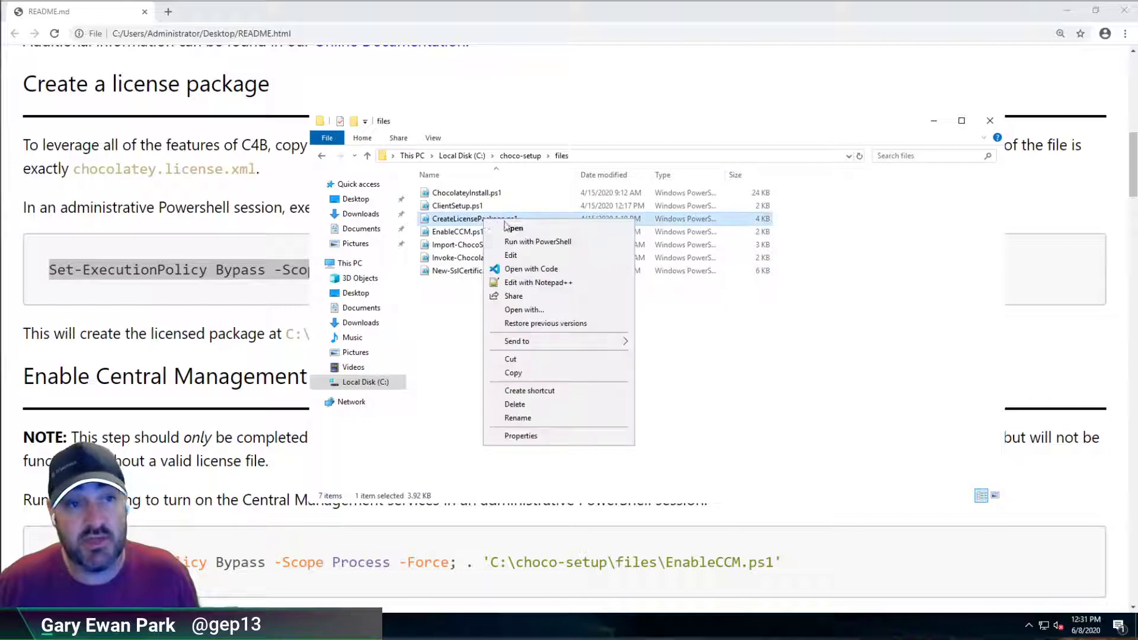
pyautogui.click(567, 282)
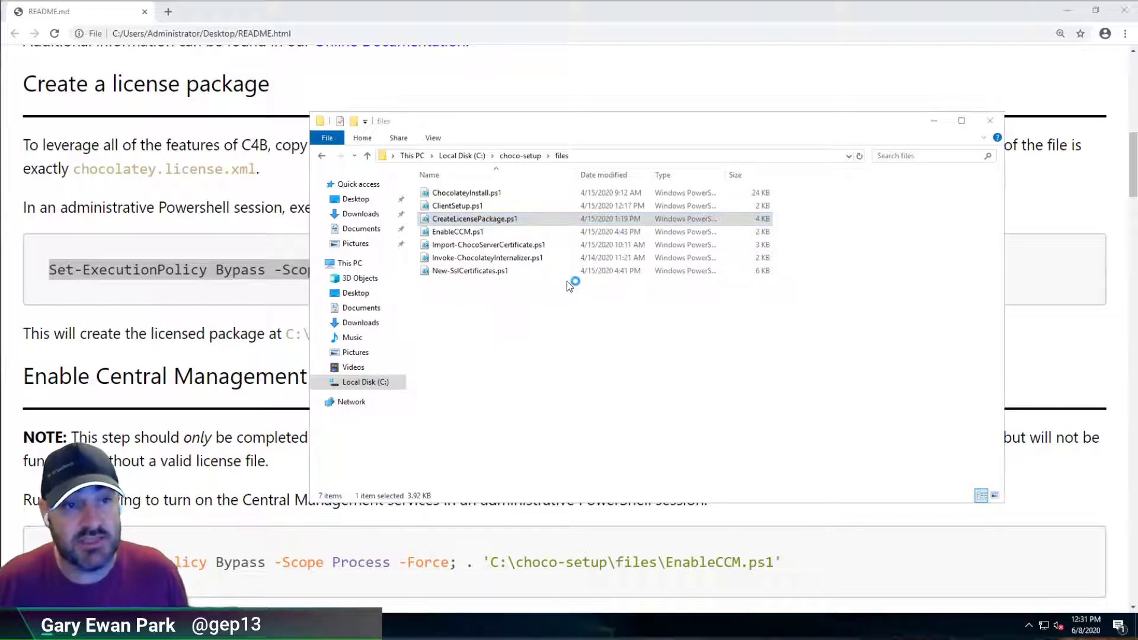
pyautogui.click(656, 348)
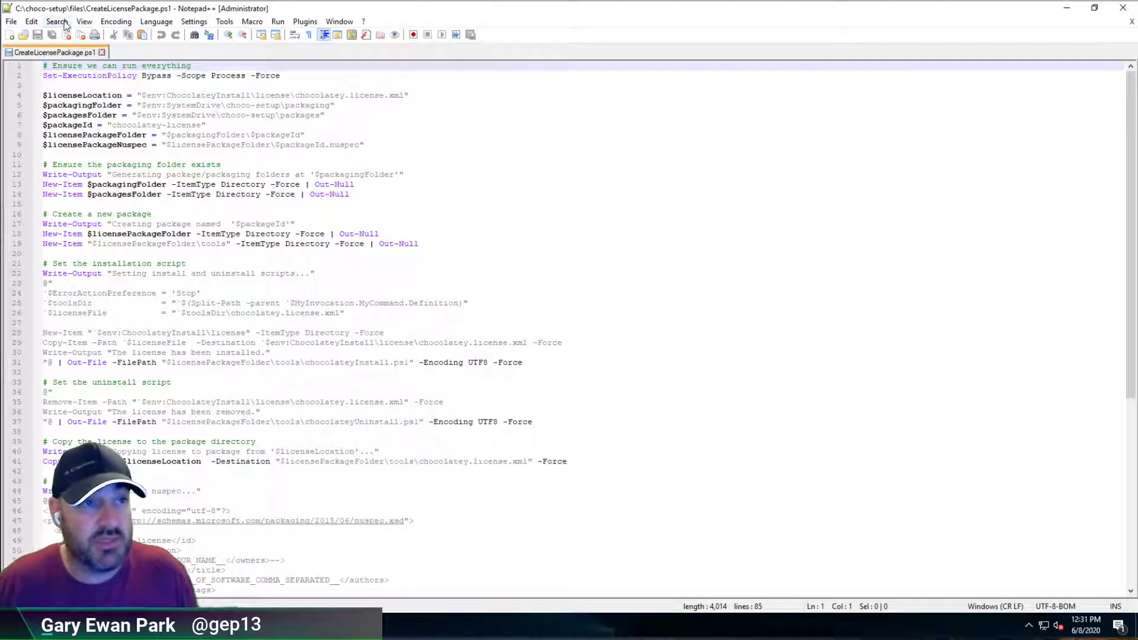
# Zoom in the Notepad++ text and scroll through CreateLicensePackage.ps1 to its pack and push commands.
pyautogui.click(84, 21)
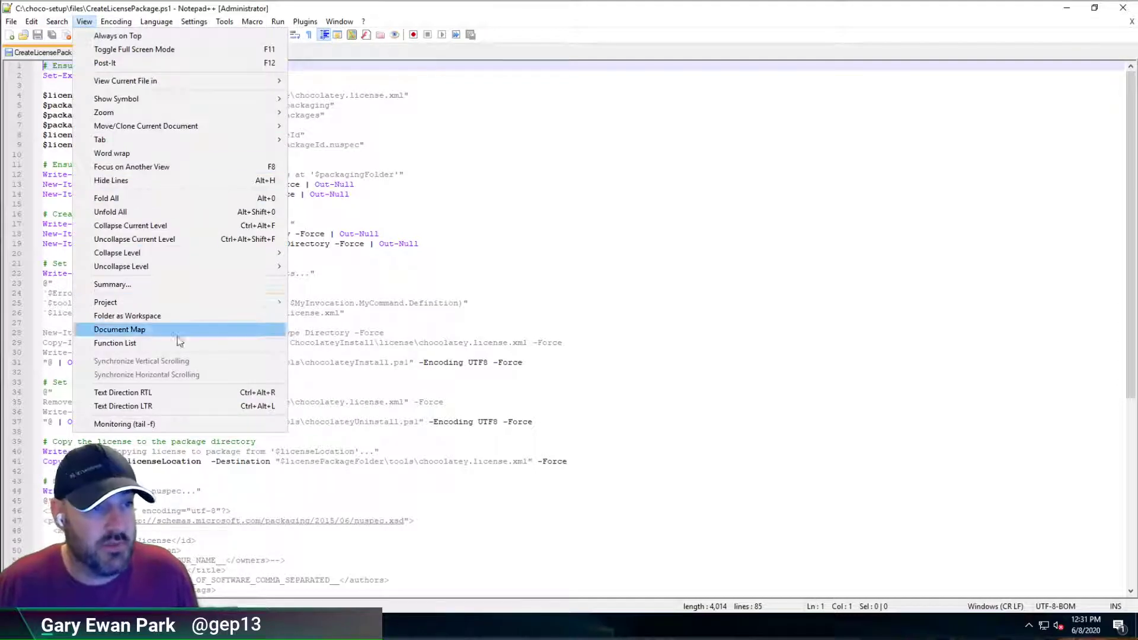
pyautogui.moveTo(261, 114)
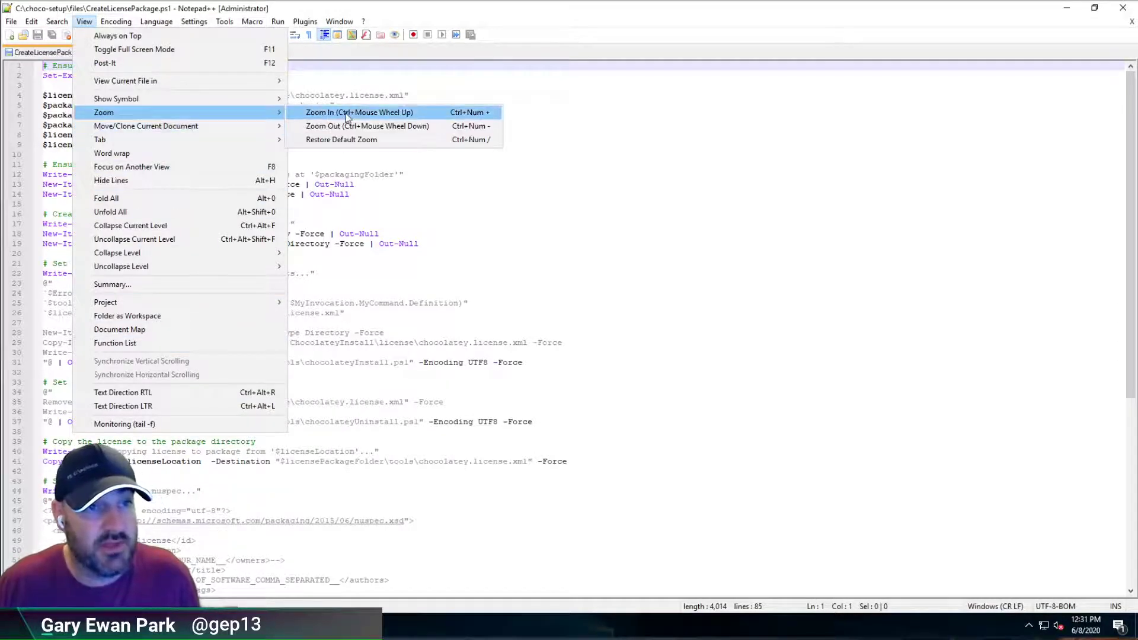
pyautogui.click(347, 113)
pyautogui.scroll(4, 418, 168)
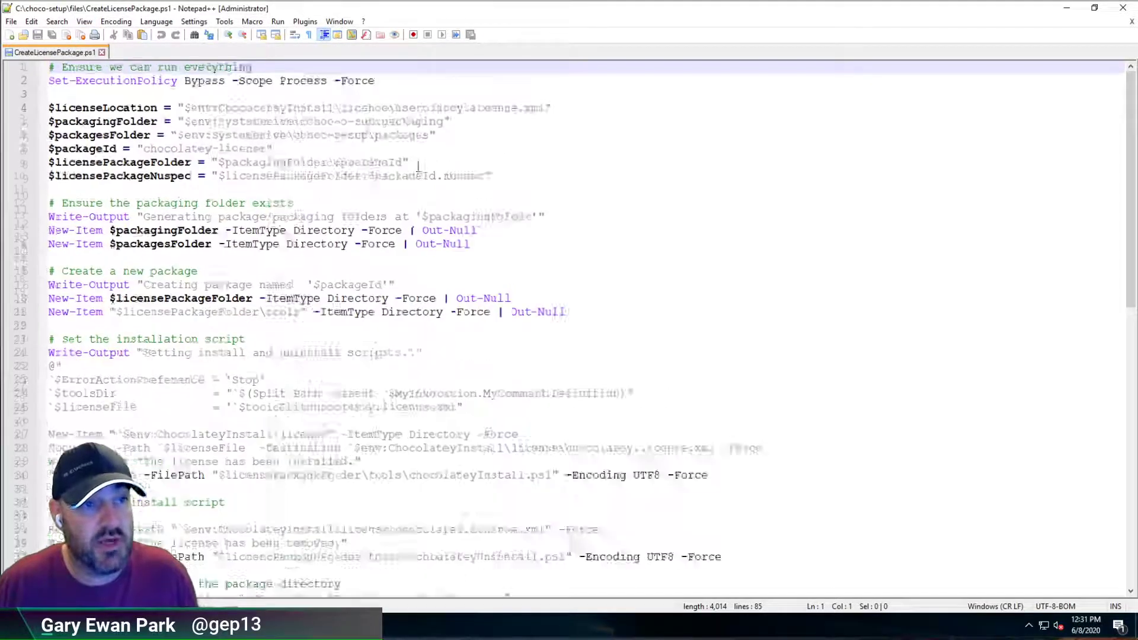
pyautogui.scroll(2, 418, 167)
pyautogui.scroll(-1, 525, 169)
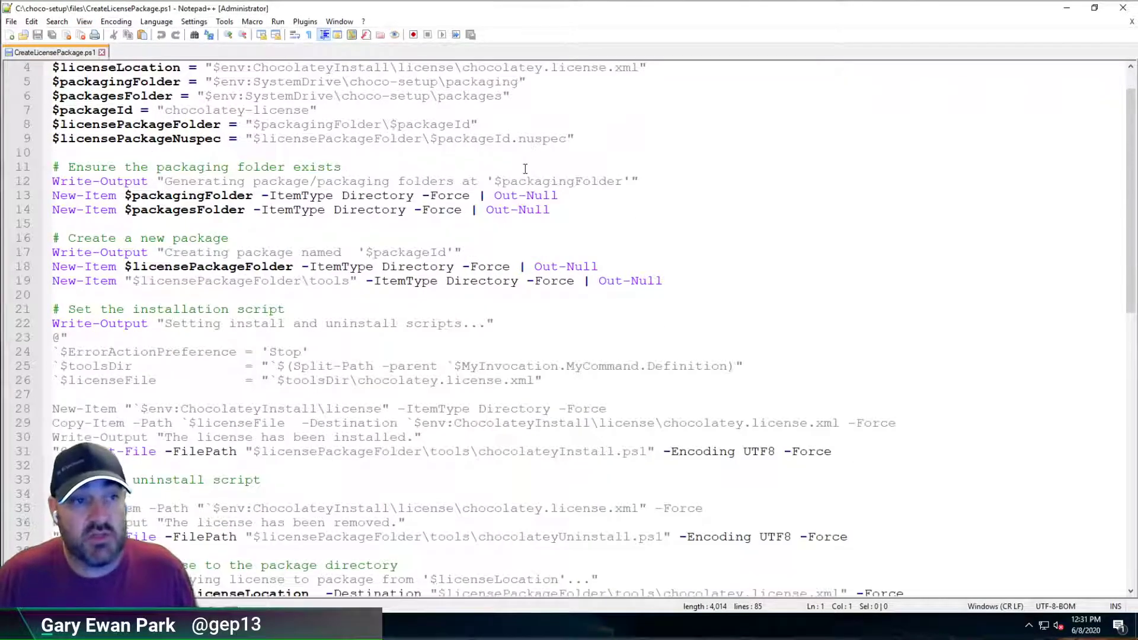
pyautogui.scroll(1, 525, 169)
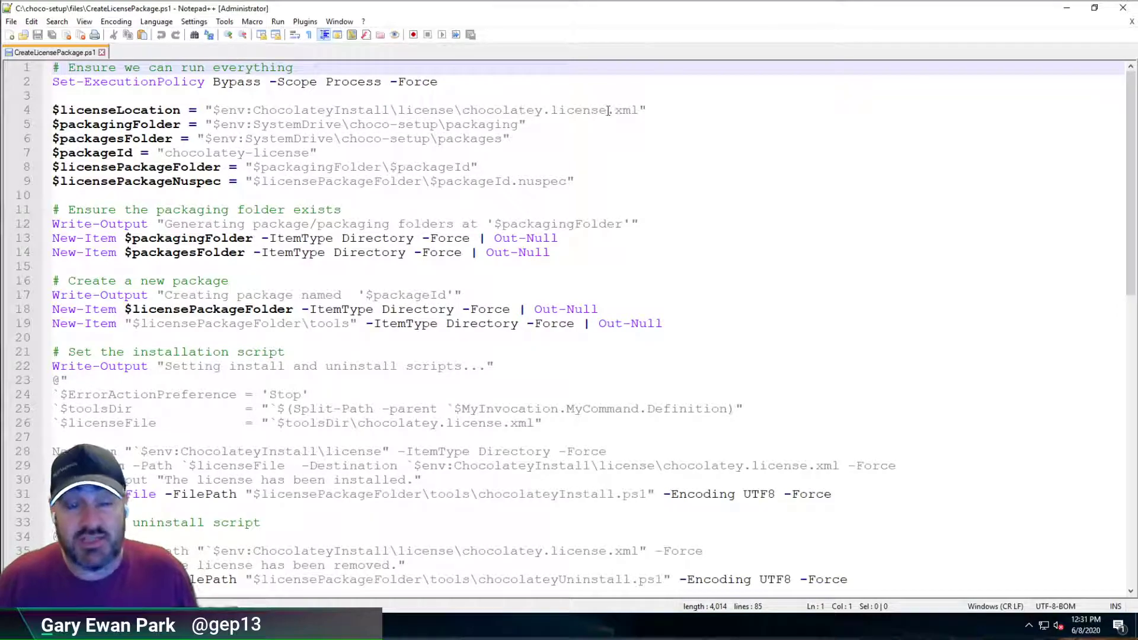
pyautogui.scroll(-3, 628, 183)
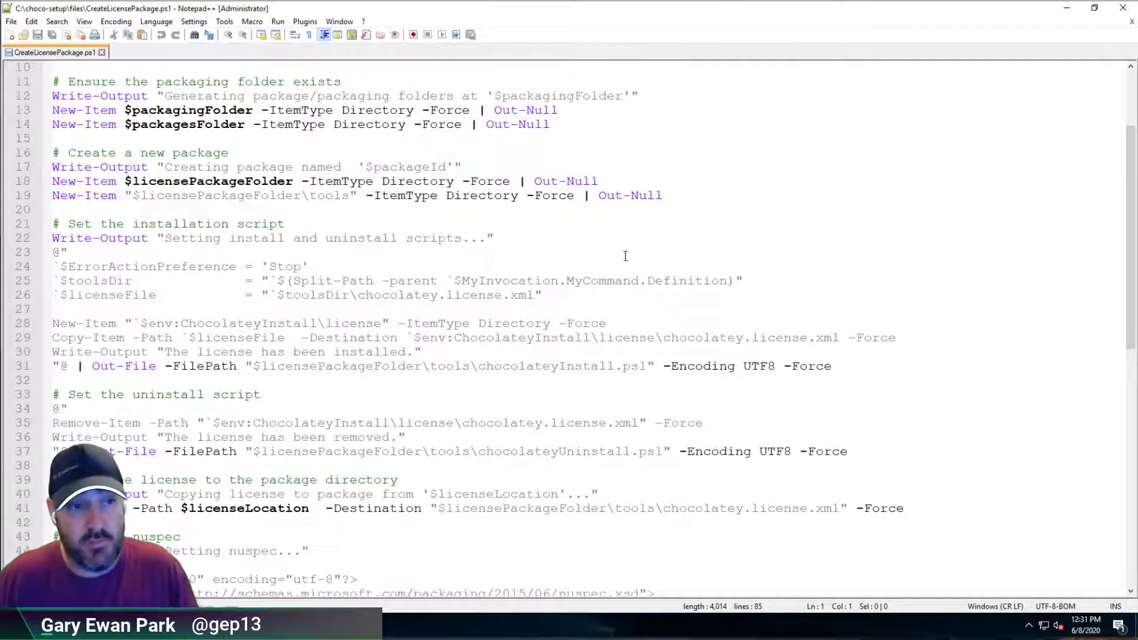
pyautogui.scroll(-3, 625, 256)
pyautogui.scroll(-2, 625, 257)
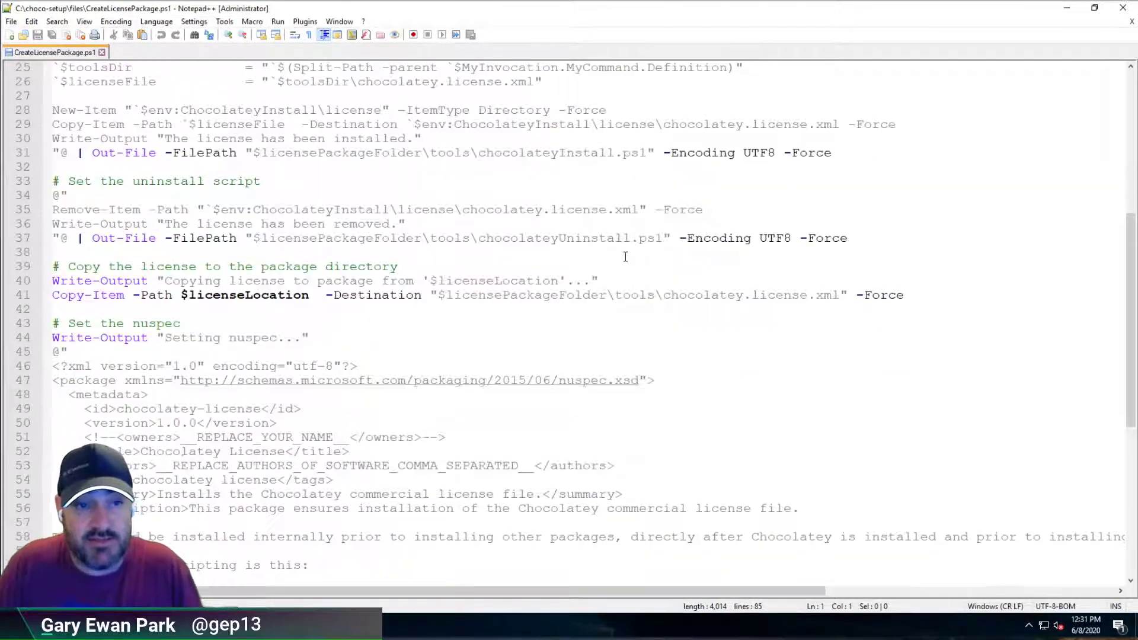
pyautogui.scroll(-6, 626, 256)
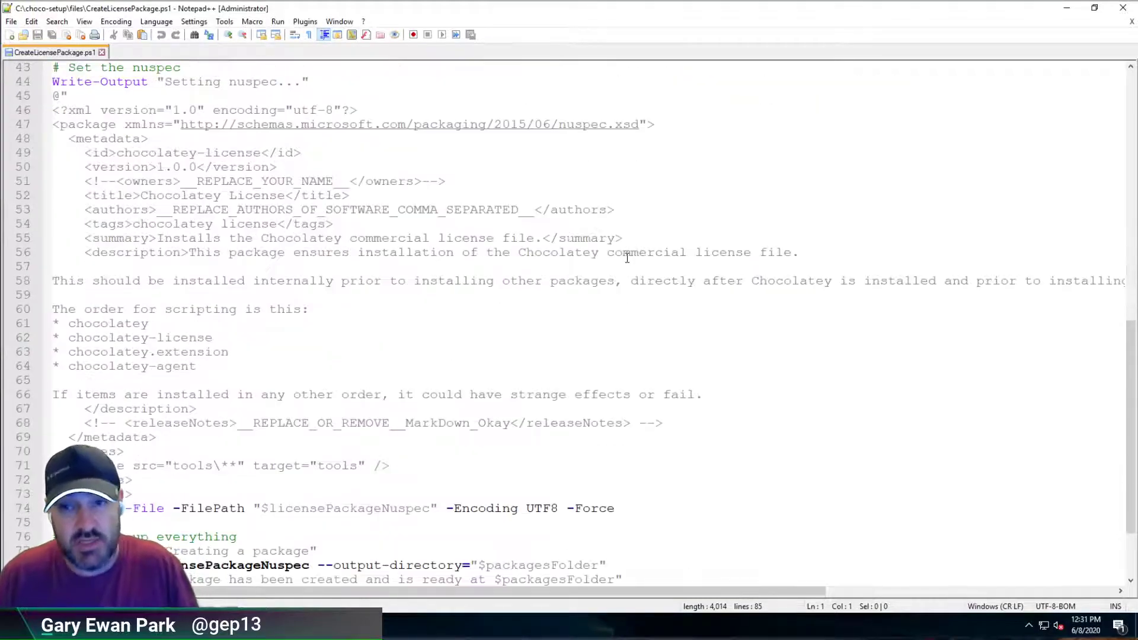
pyautogui.scroll(-2, 628, 257)
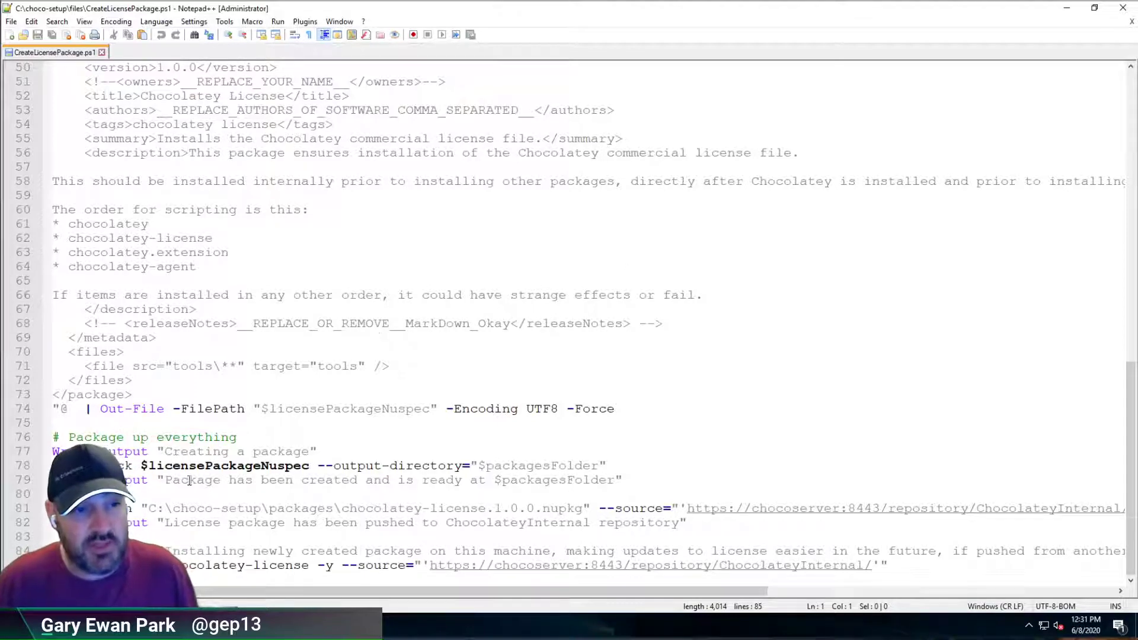
# Highlight the choco push command on line 81, then deselect it.
pyautogui.moveTo(101, 509); pyautogui.dragTo(584, 508)
pyautogui.click(584, 509)
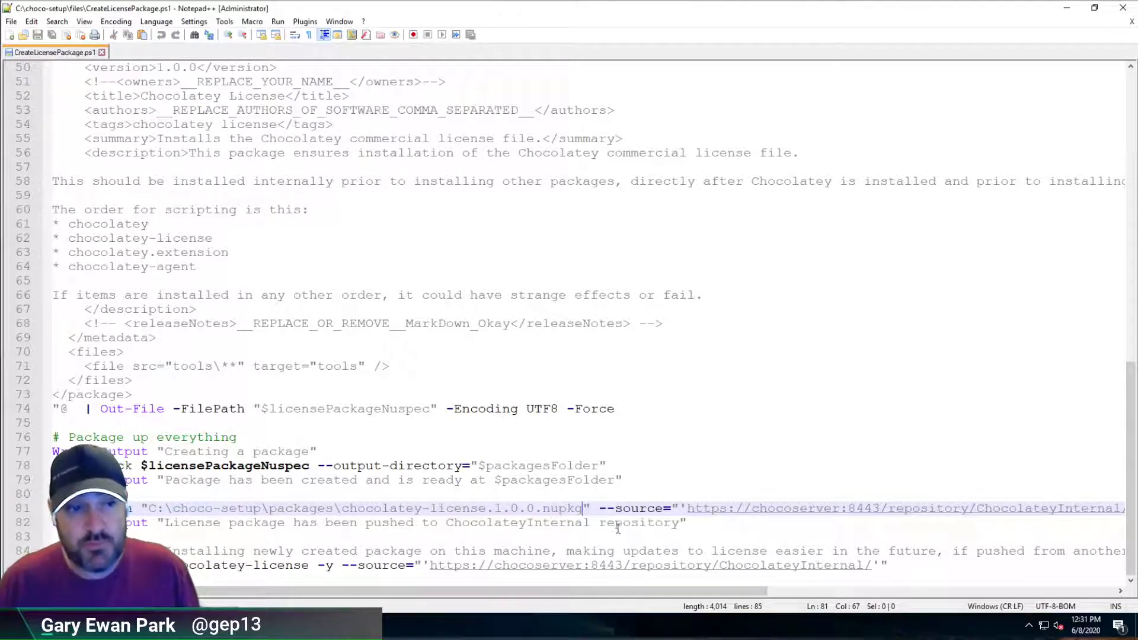
pyautogui.scroll(2, 604, 535)
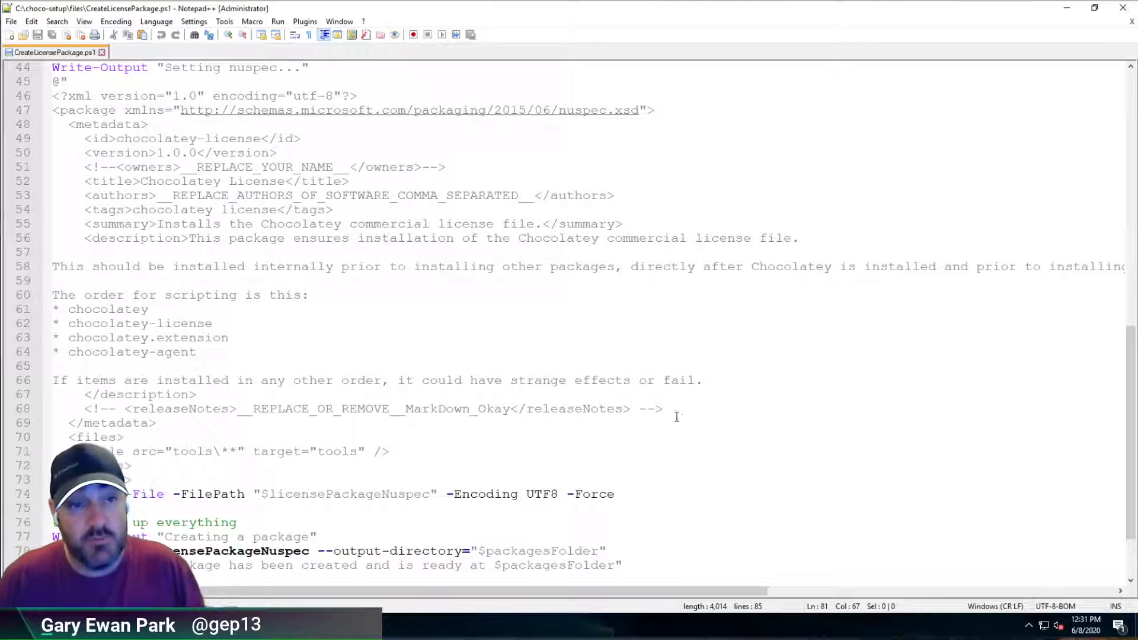
pyautogui.scroll(-2, 671, 413)
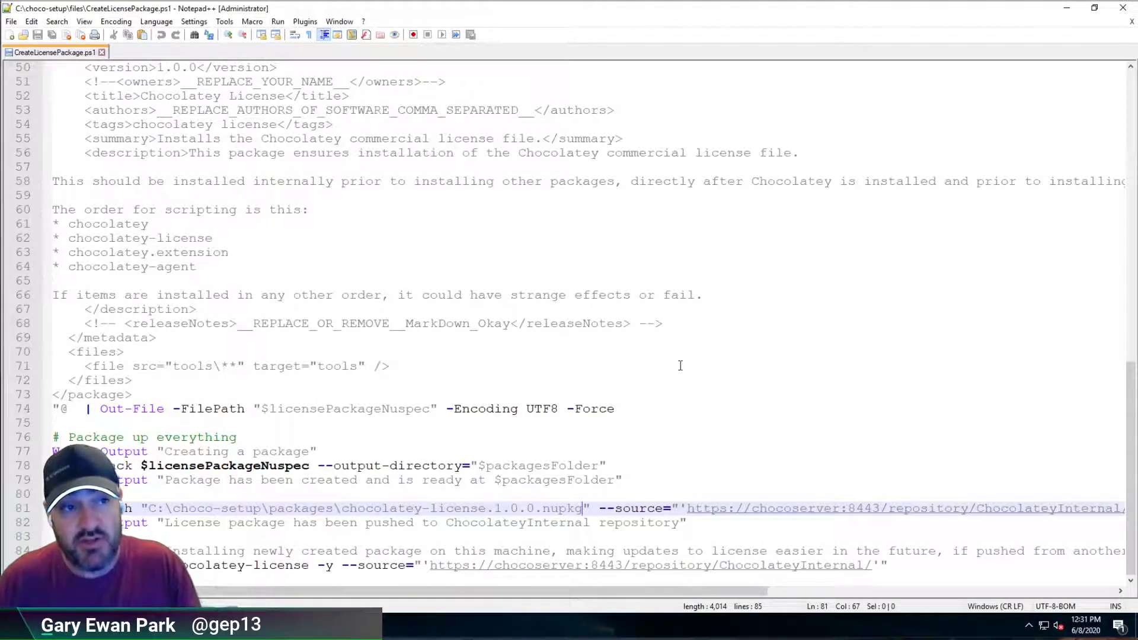
# Minimize Notepad++, decline its update download, and return to the Administrator PowerShell window.
pyautogui.click(1067, 8)
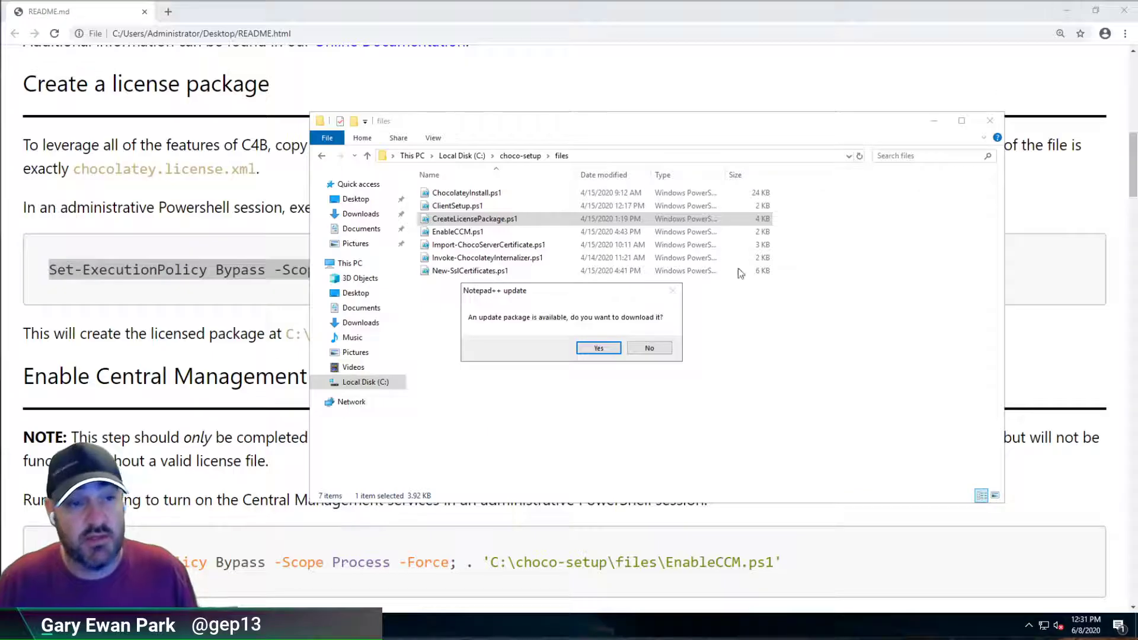
pyautogui.click(644, 349)
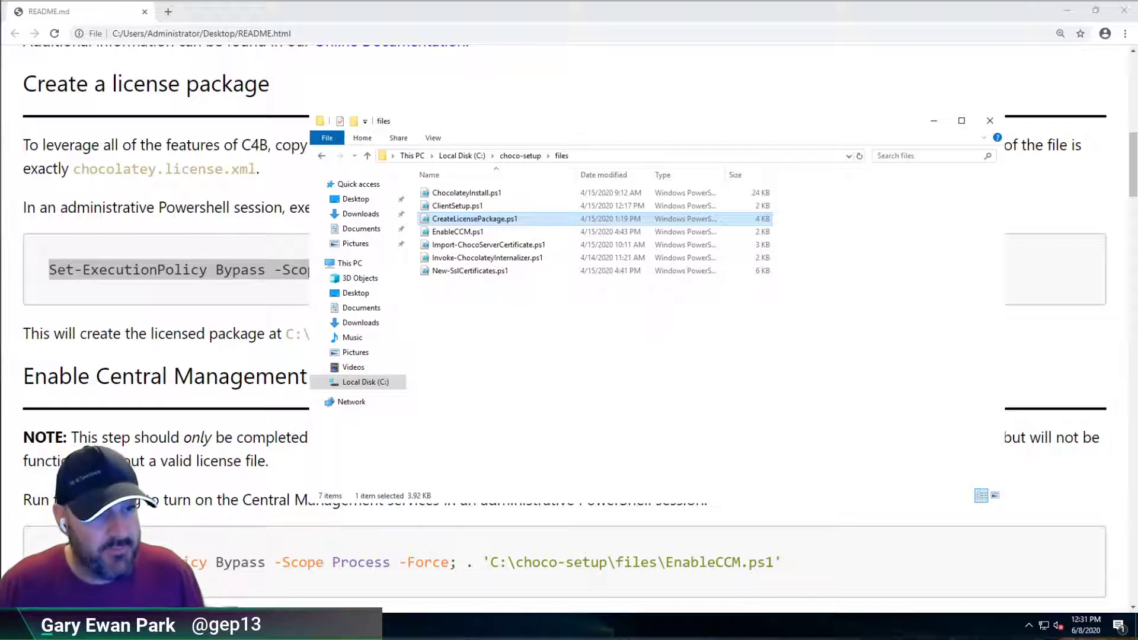
pyautogui.hotkey('alt', 'Tab')
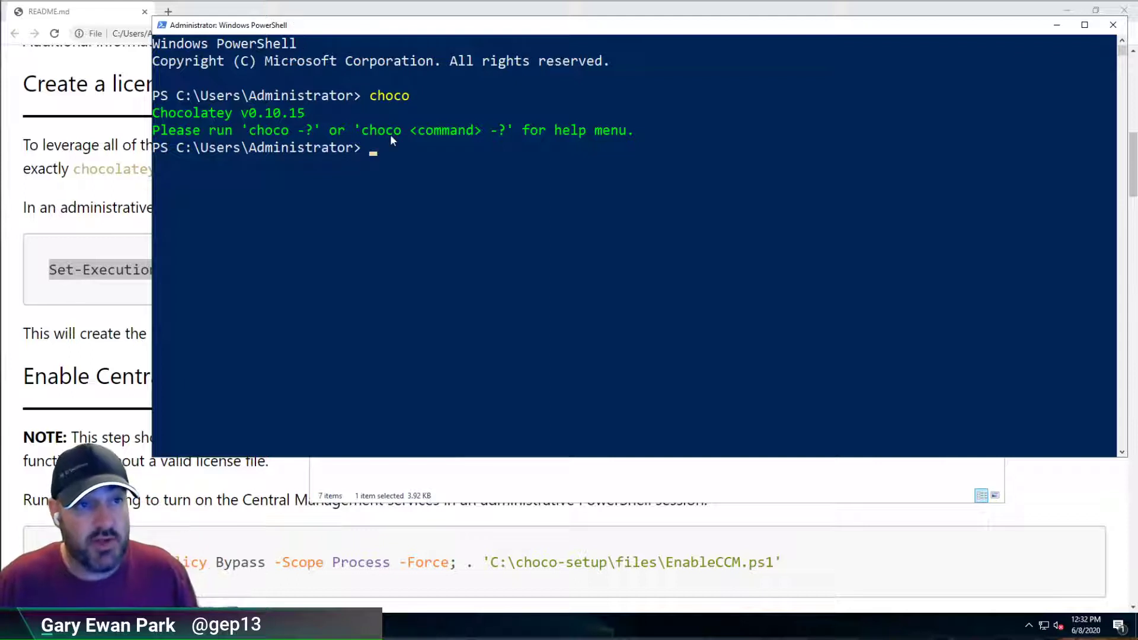
# Paste and run the CreateLicensePackage.ps1 command, building chocolatey-license.1.0.0.nupkg and pushing it to ChocolateyInternal.
pyautogui.rightClick(357, 169)
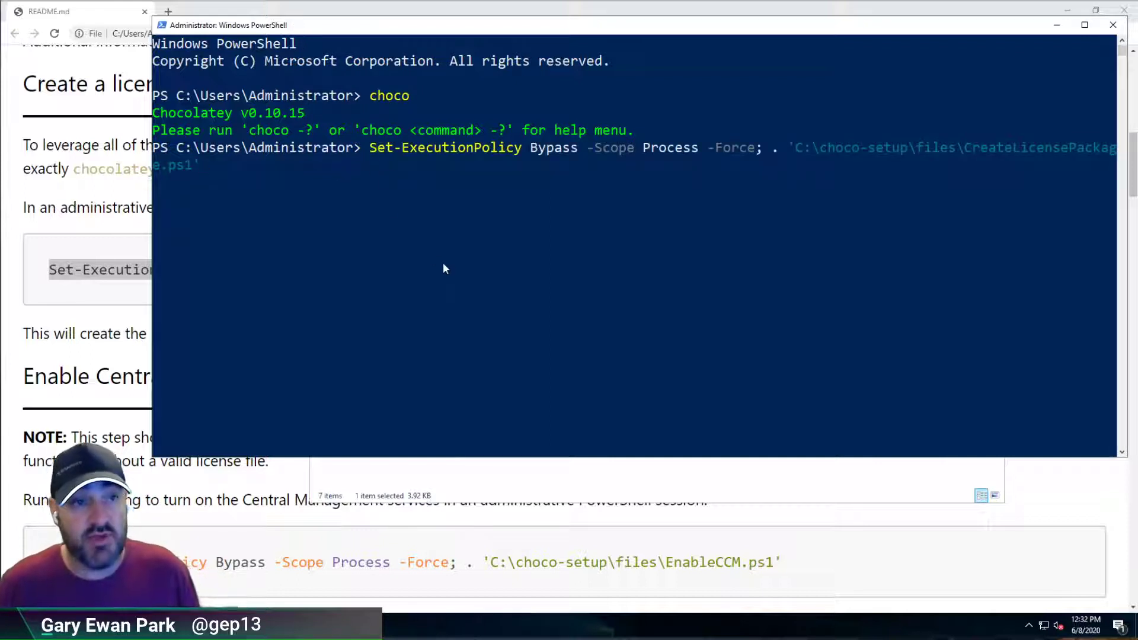
pyautogui.press('Return')
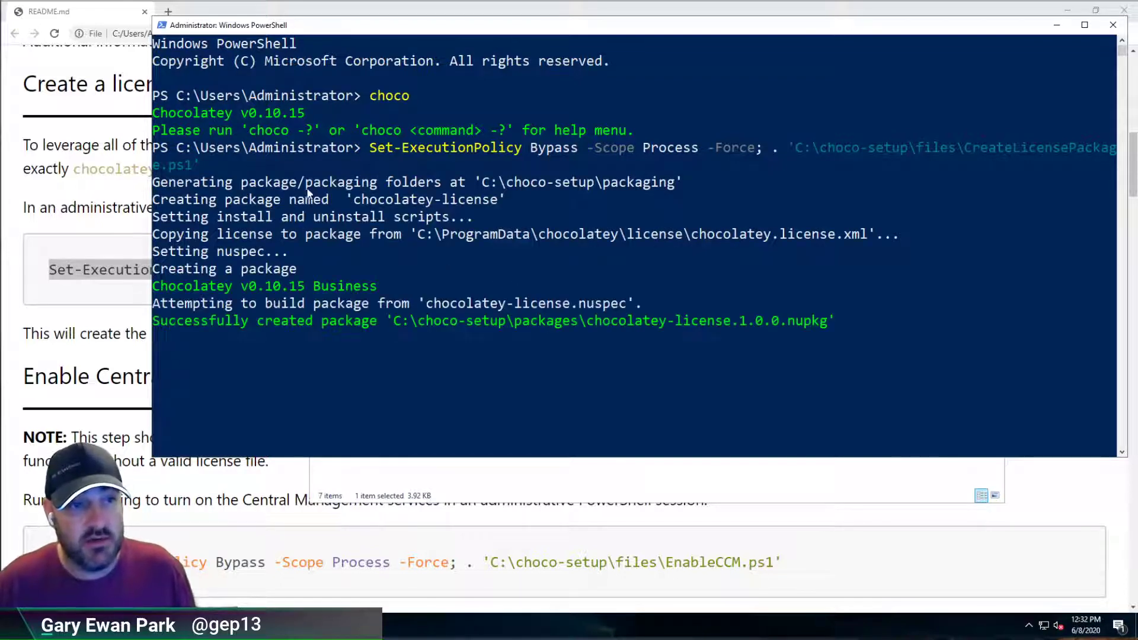
pyautogui.hotkey('alt', 'Tab')
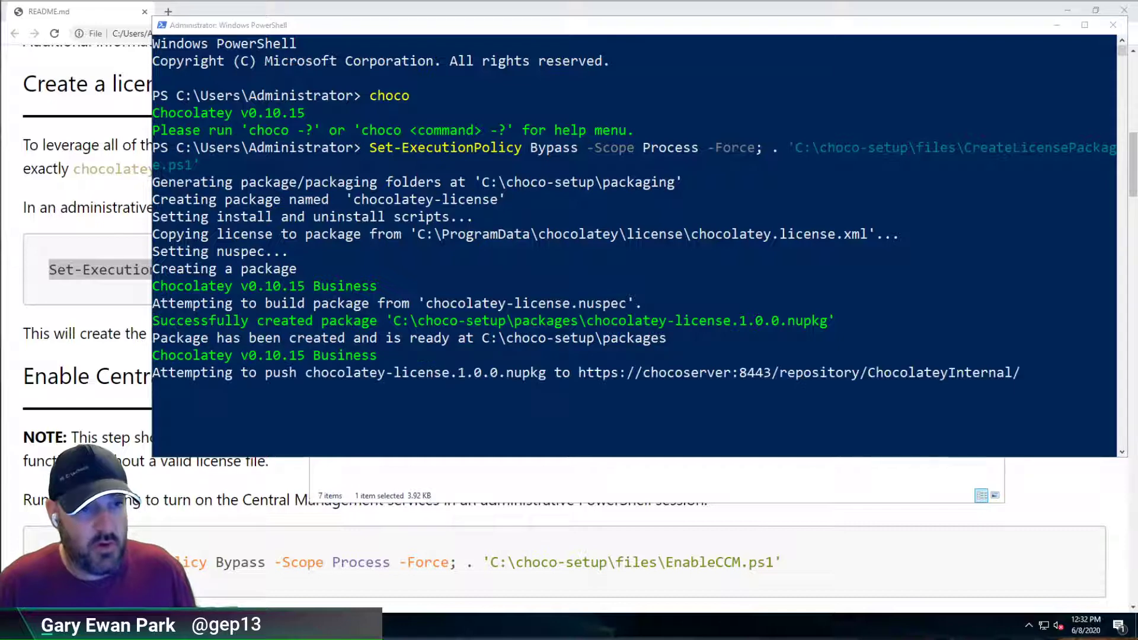
# Open choco-setup\packages in File Explorer to confirm chocolatey-license.1.0.0.nupkg is there.
pyautogui.click(520, 156)
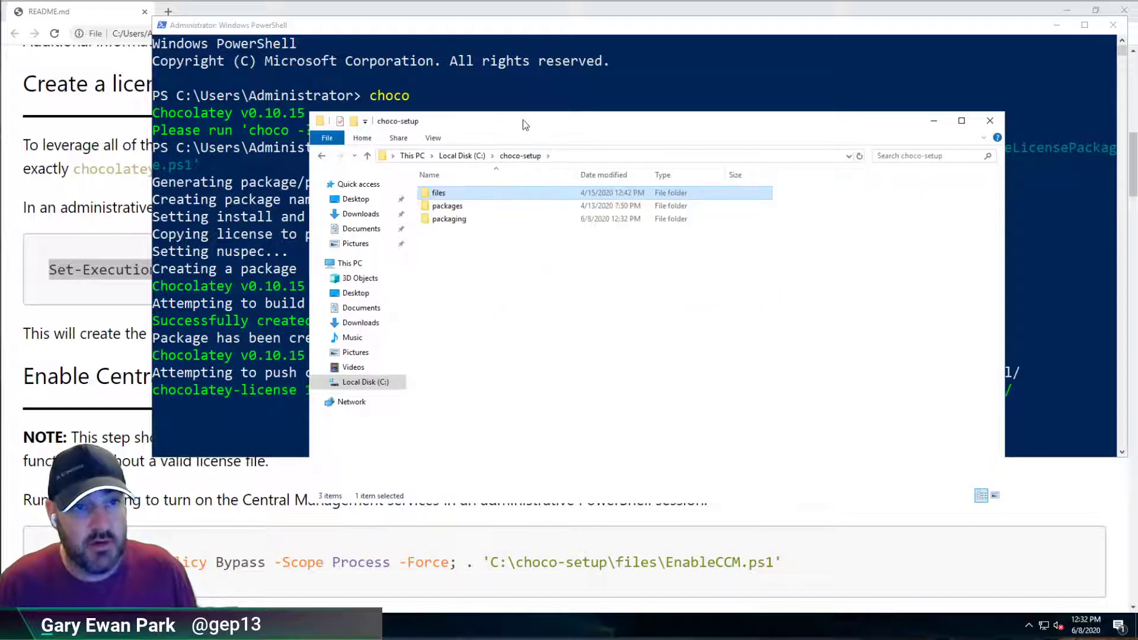
pyautogui.moveTo(523, 120); pyautogui.dragTo(620, 123)
pyautogui.doubleClick(544, 204)
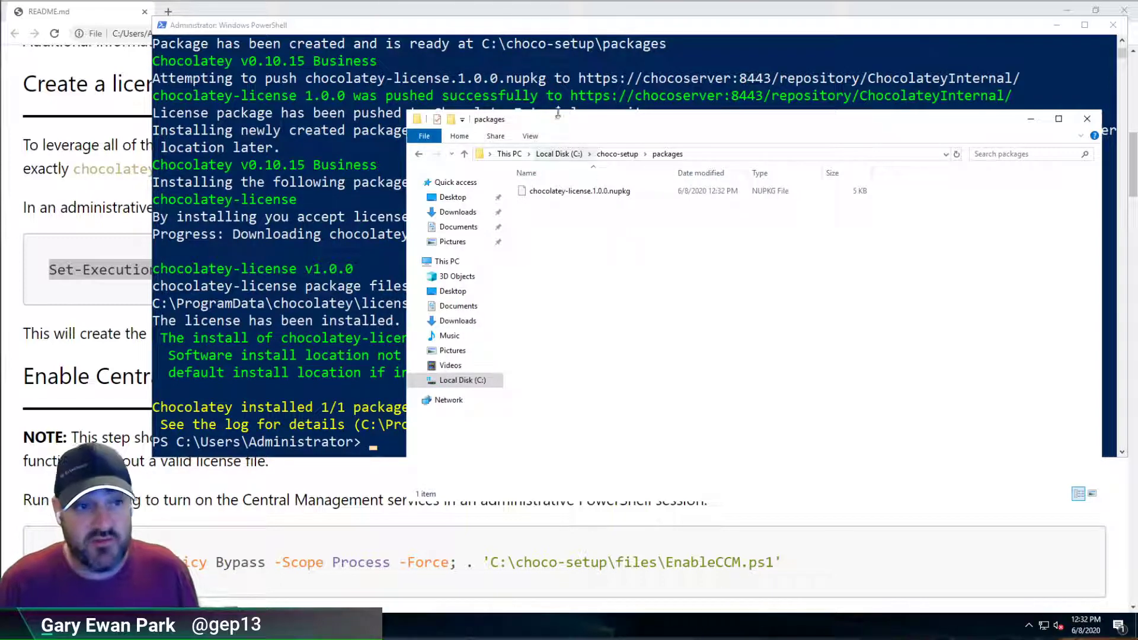
pyautogui.click(490, 27)
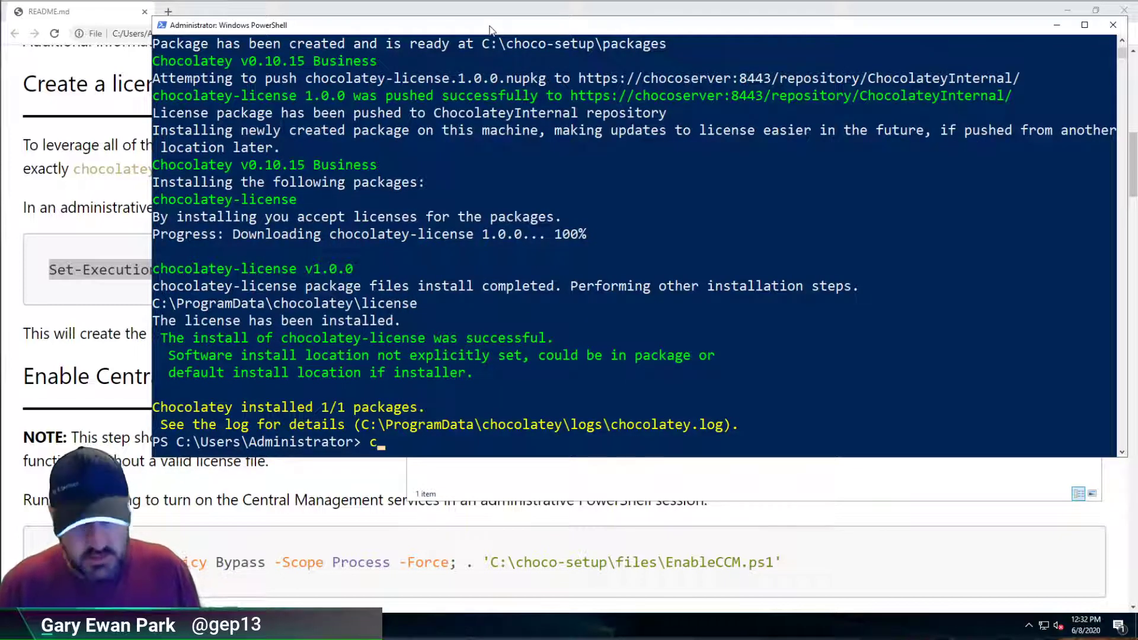
# Clear the console and run choco to check it reports Chocolatey v0.10.15 Business.
pyautogui.hotkey('ctrl', 'l')
pyautogui.write('chc')
pyautogui.press('BackSpace')
pyautogui.write('oco')
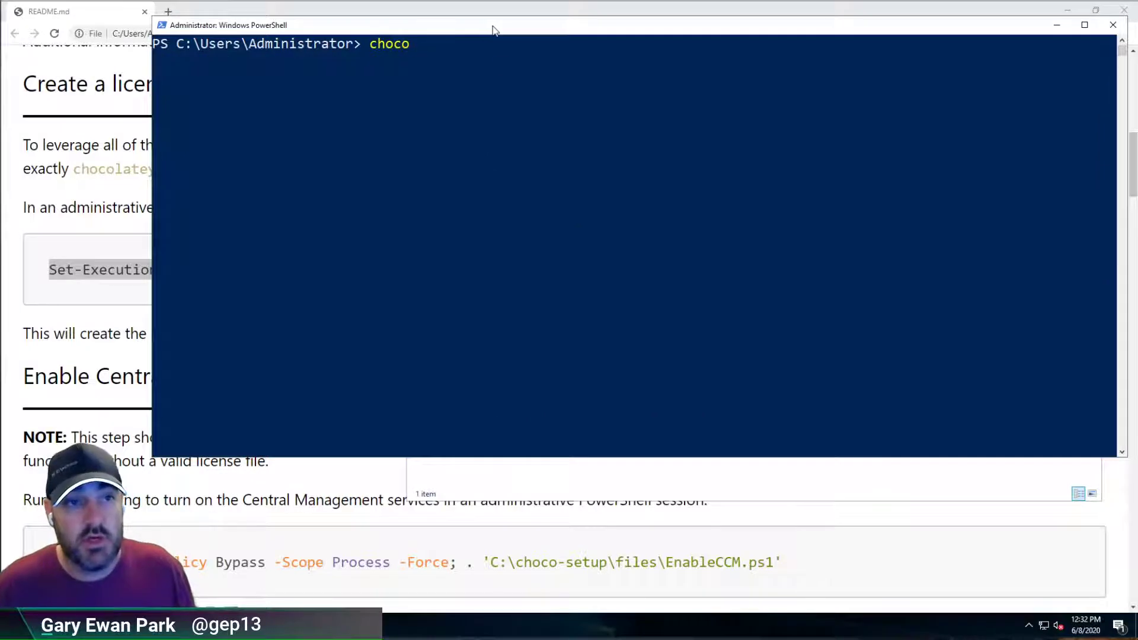
pyautogui.press('Return')
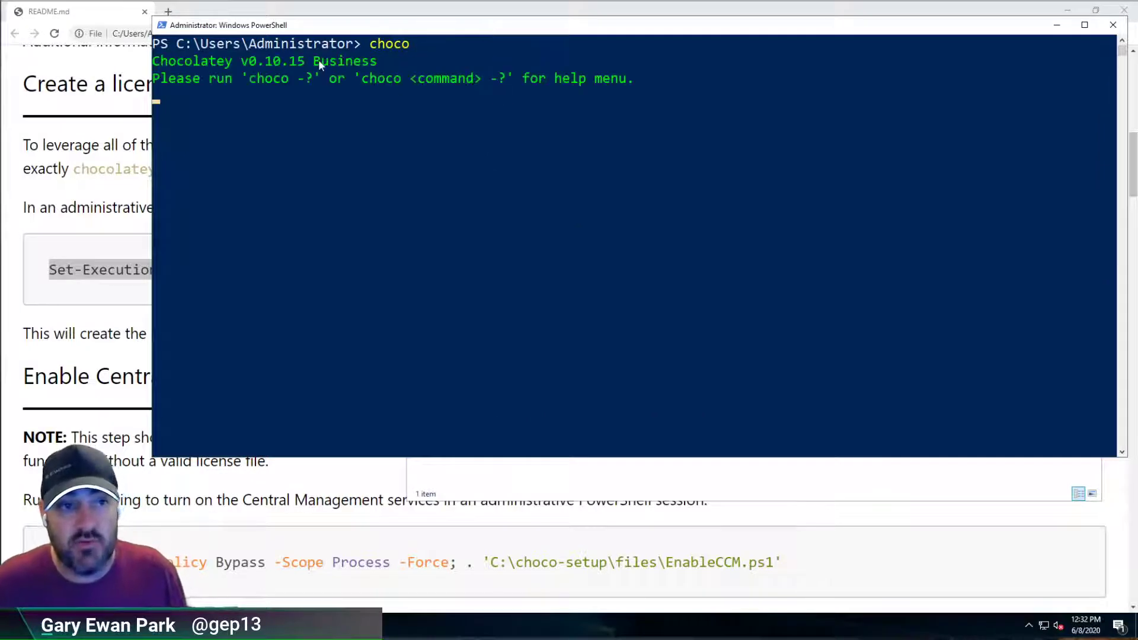
# Highlight 'Business' in the version line, exit Select mode, and return to the Chrome README.
pyautogui.moveTo(314, 61); pyautogui.dragTo(378, 60)
pyautogui.click(430, 79)
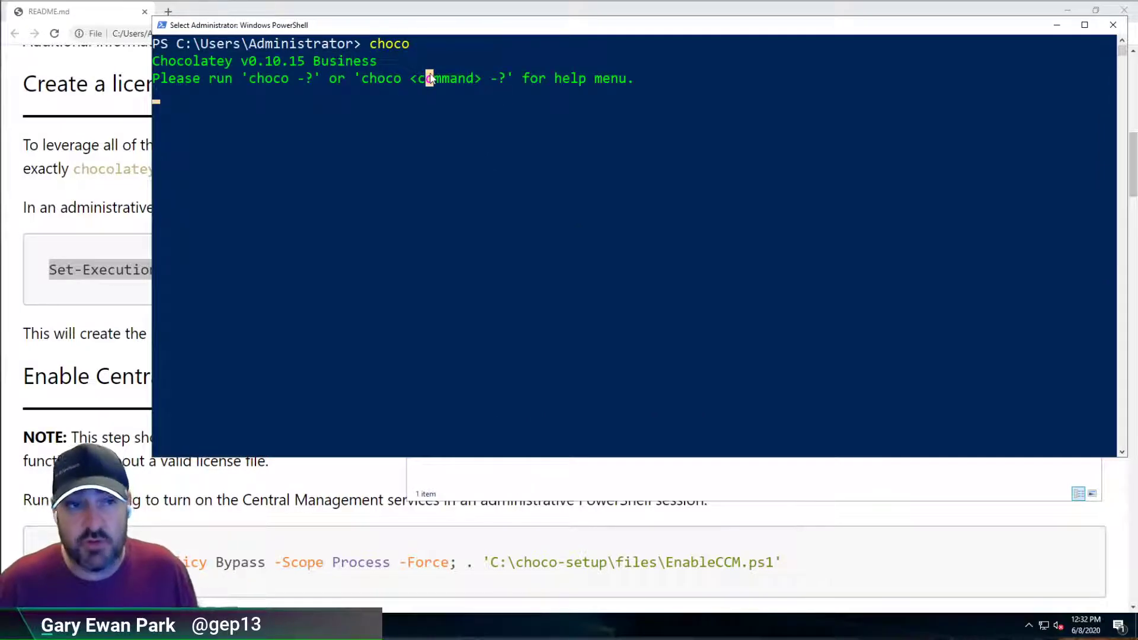
pyautogui.click(524, 118)
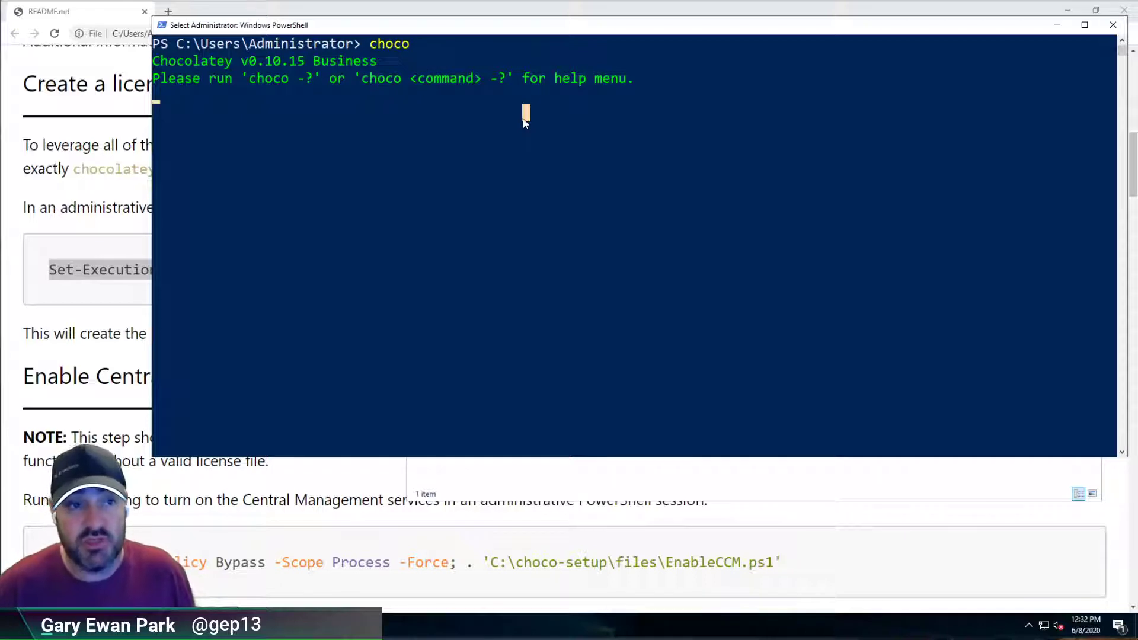
pyautogui.press('Escape')
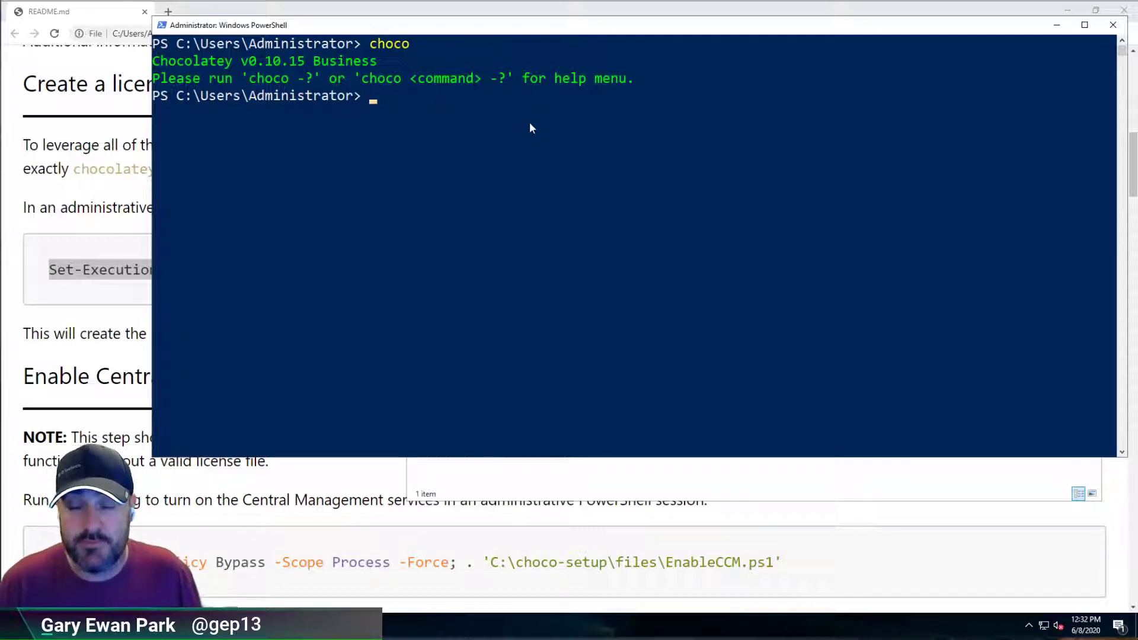
pyautogui.click(76, 19)
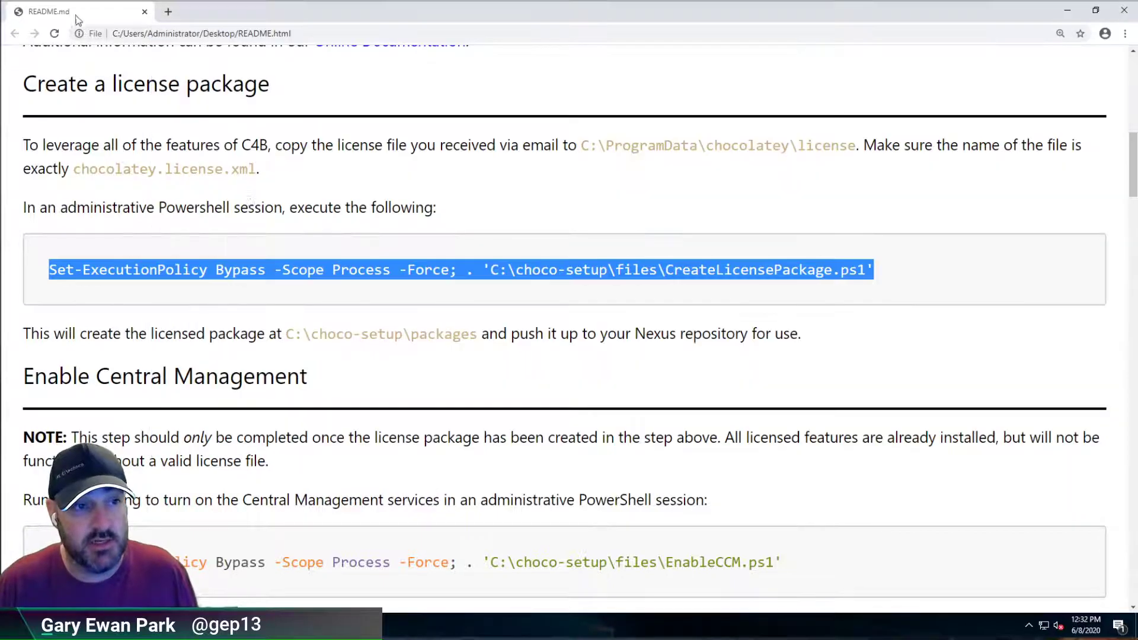
# Copy the EnableCCM.ps1 Bypass command from the README's Enable Central Management section.
pyautogui.scroll(-2, 249, 204)
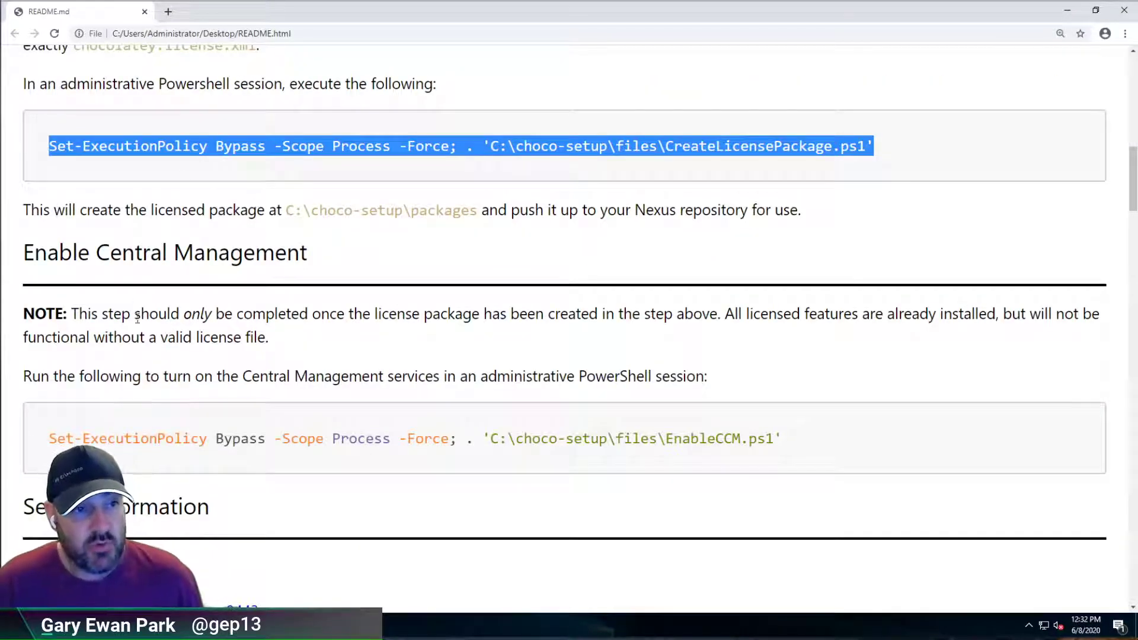
pyautogui.moveTo(24, 254); pyautogui.dragTo(335, 258)
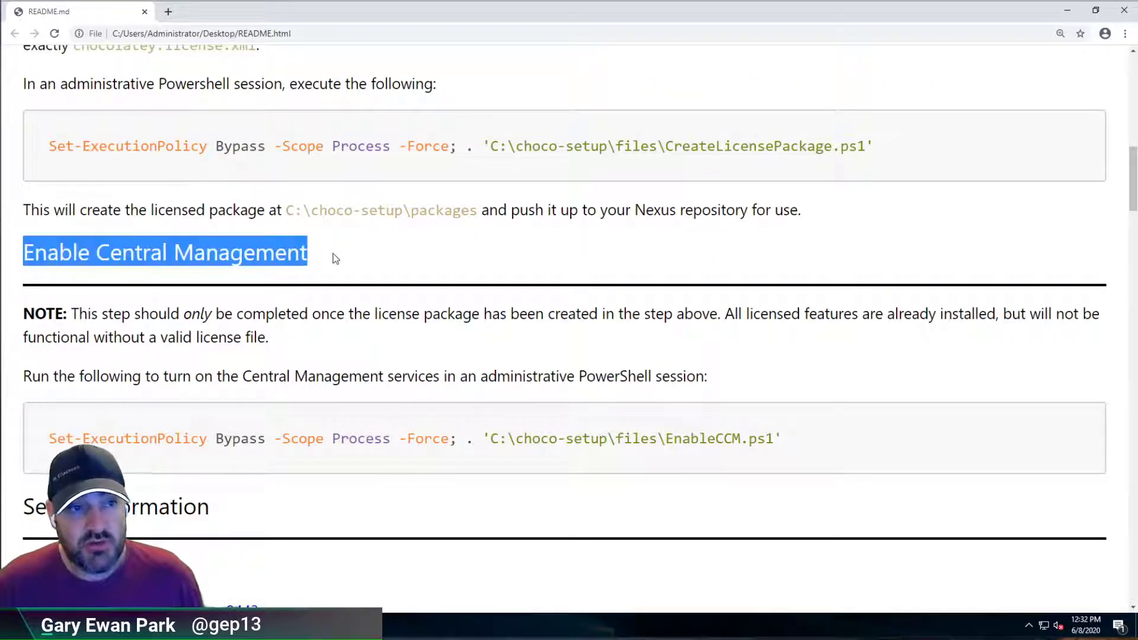
pyautogui.click(353, 257)
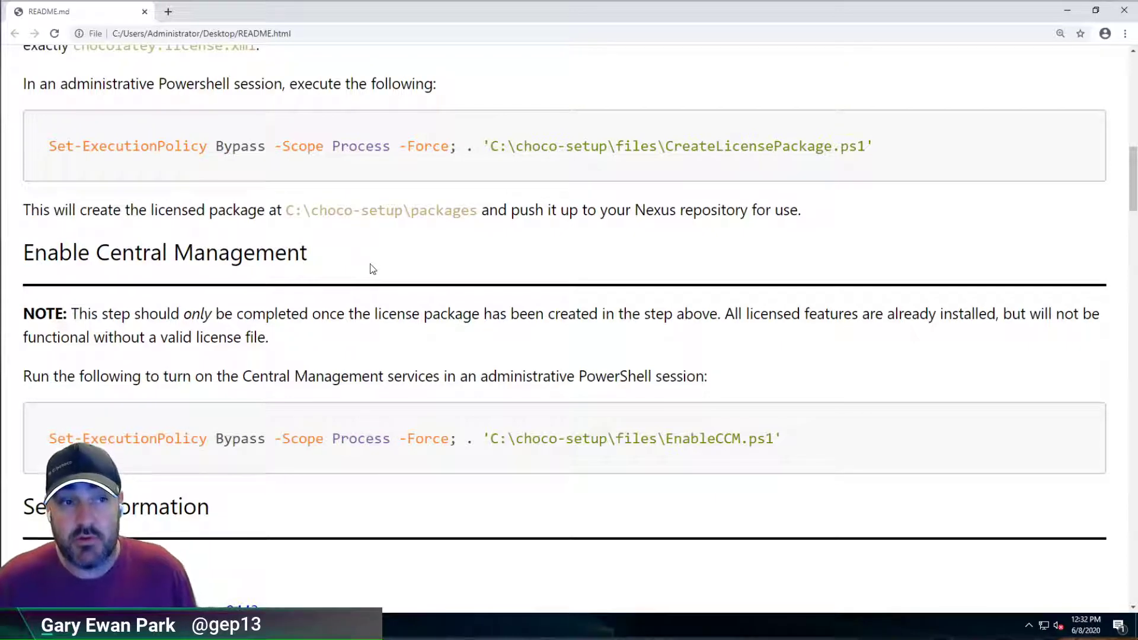
pyautogui.scroll(-2, 368, 265)
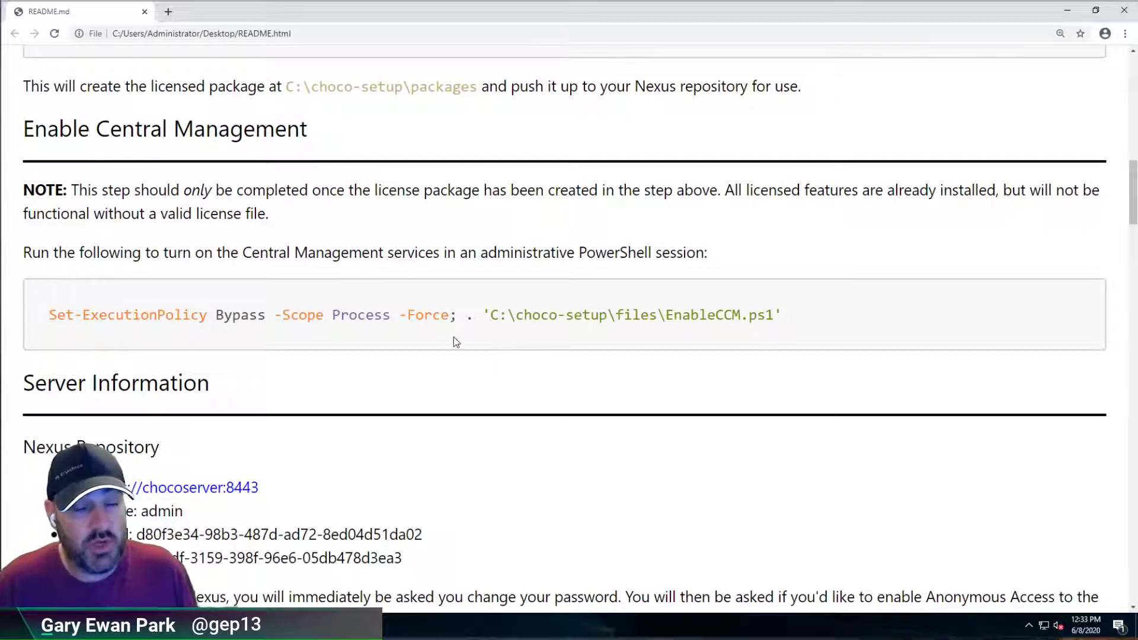
pyautogui.scroll(4, 455, 342)
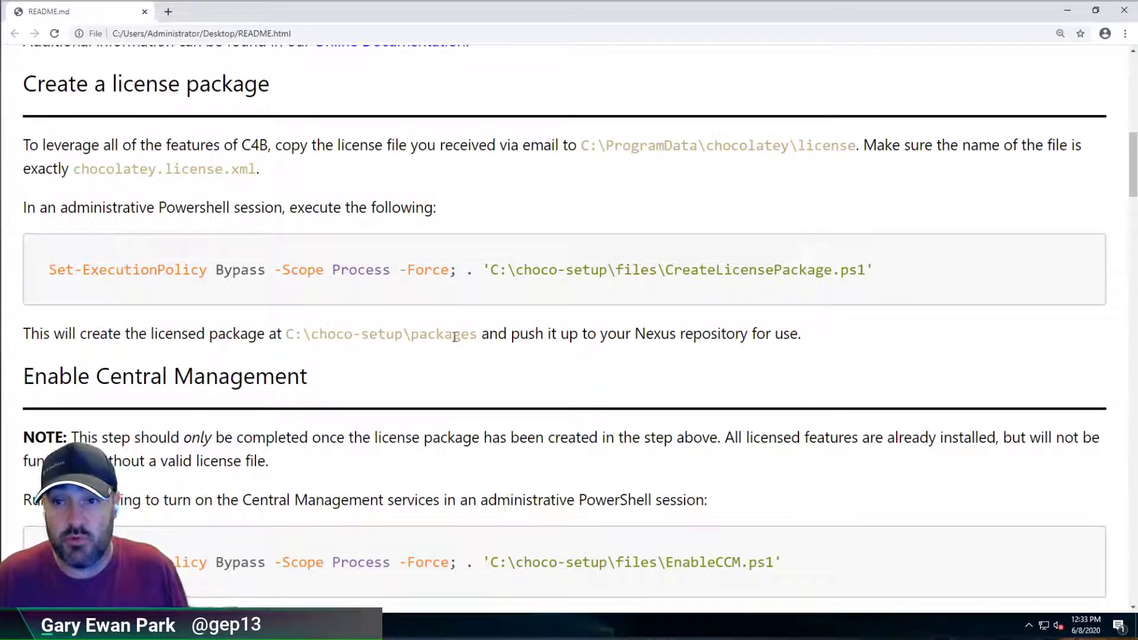
pyautogui.scroll(-1, 454, 336)
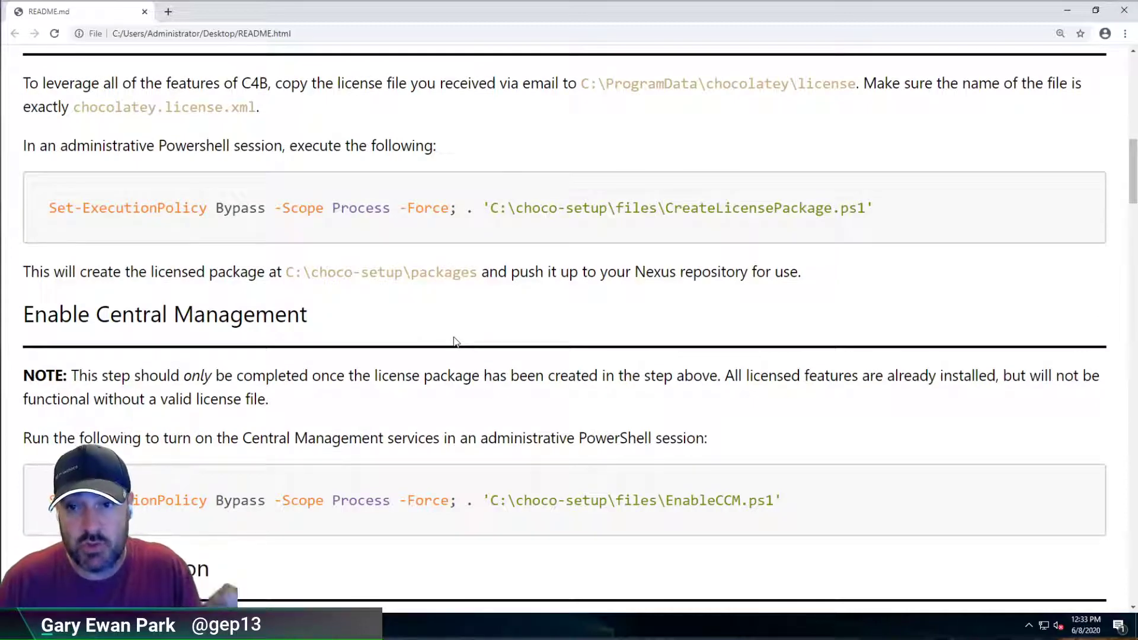
pyautogui.scroll(-1, 501, 356)
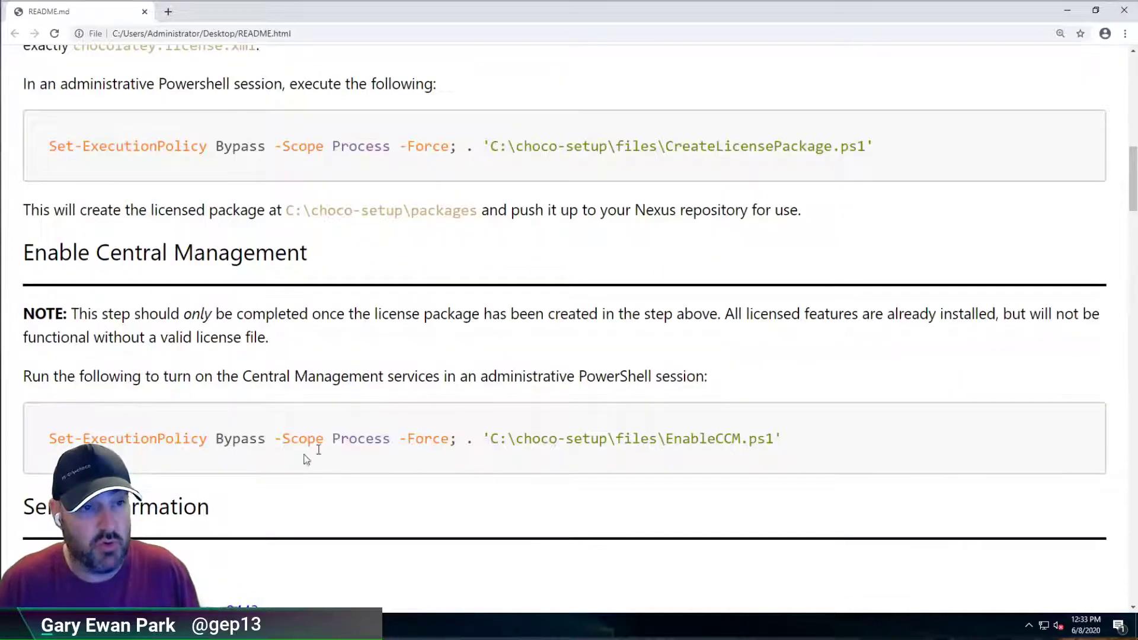
pyautogui.moveTo(58, 437); pyautogui.dragTo(794, 438)
pyautogui.rightClick(781, 444)
pyautogui.click(780, 450)
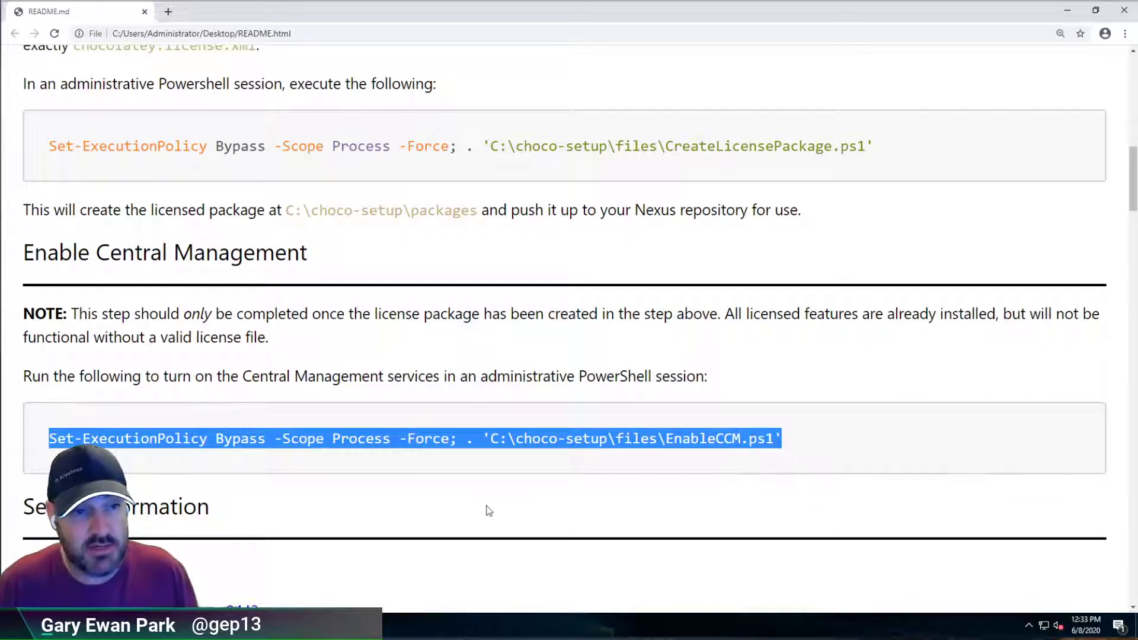
# In a cleared PowerShell console, paste and run the EnableCCM.ps1 command with Bypass execution policy.
pyautogui.hotkey('alt', 'Tab')
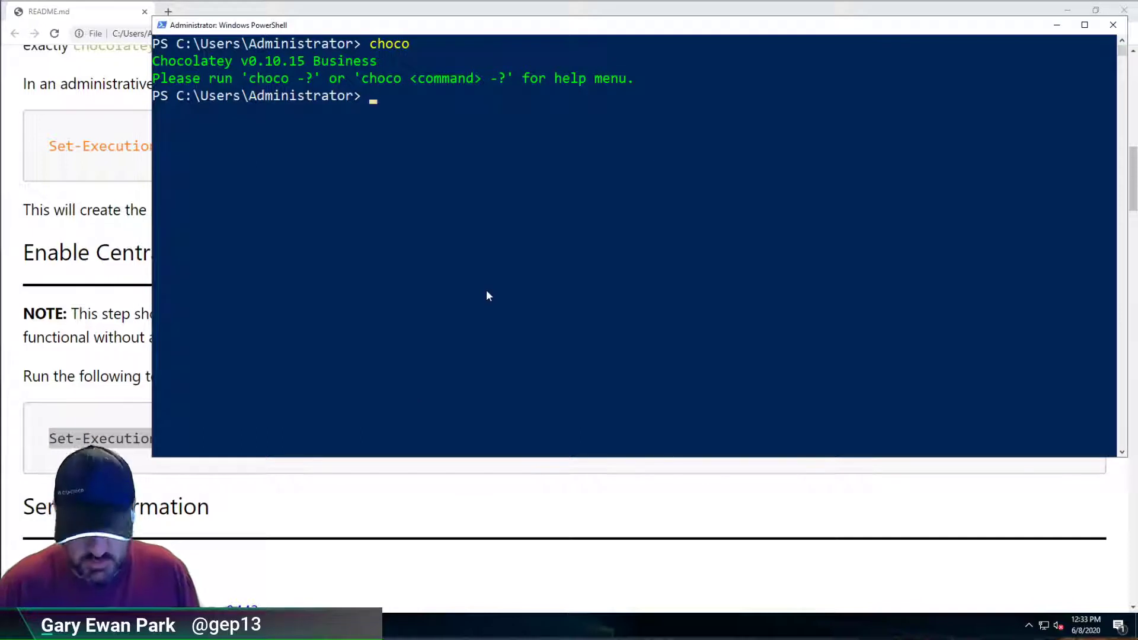
pyautogui.write('cls')
pyautogui.press('Return')
pyautogui.rightClick(465, 156)
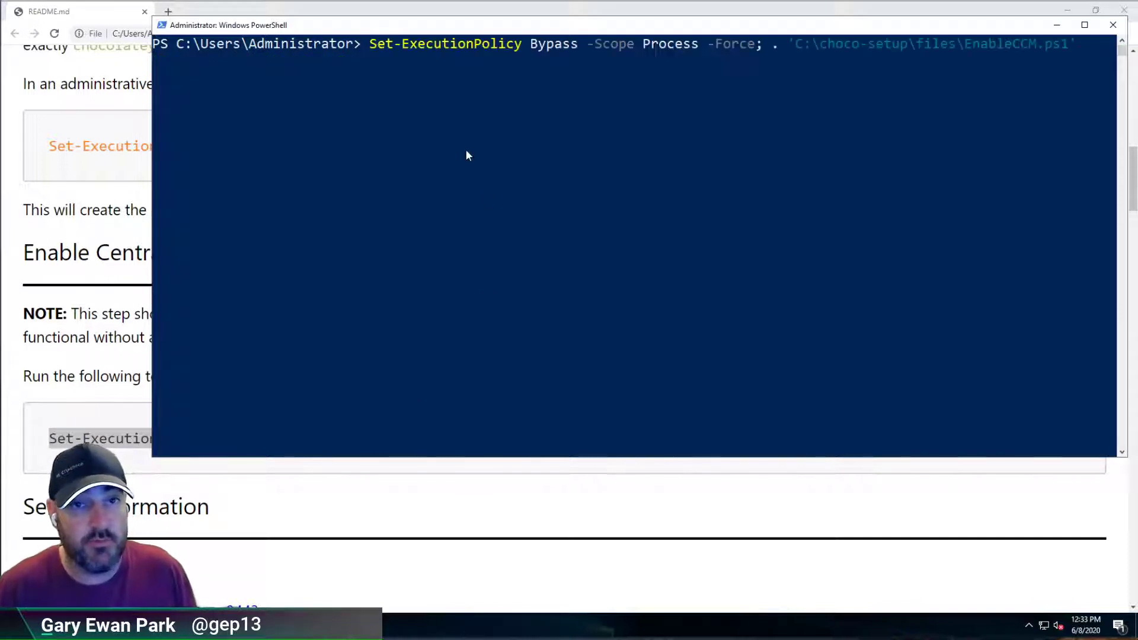
pyautogui.press('Return')
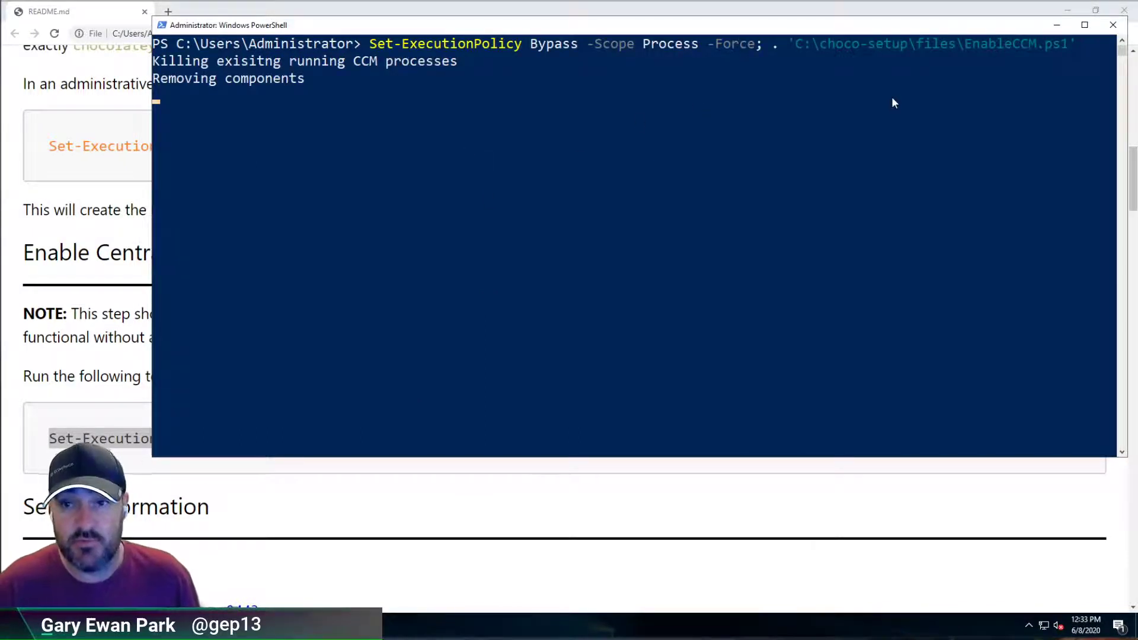
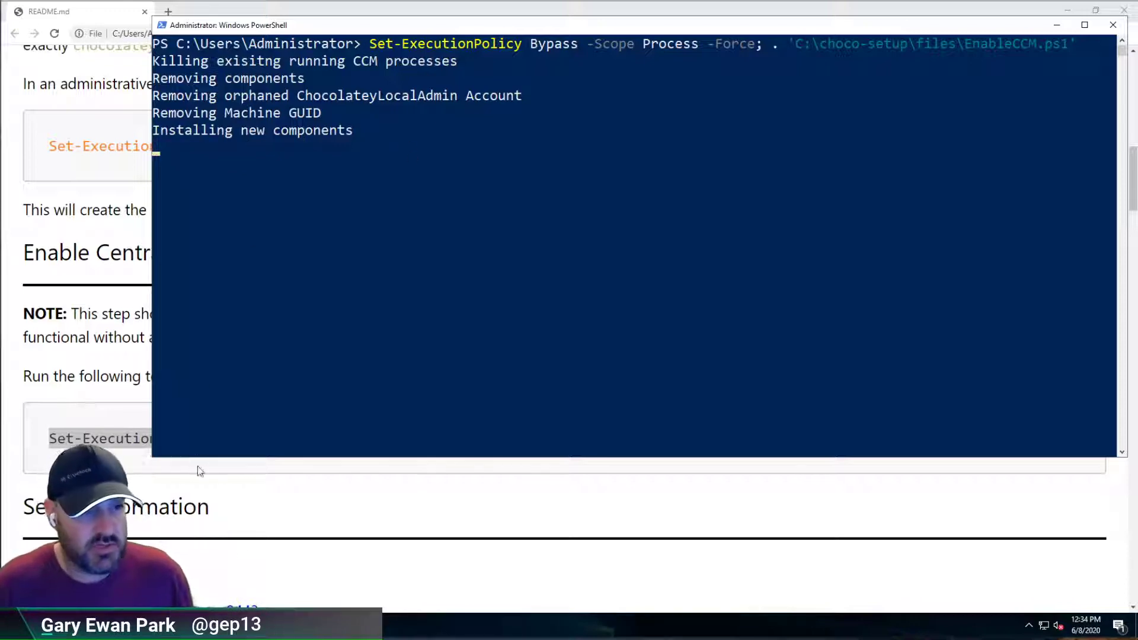
# Bring the Notepad++ editor showing CreateLicensePackage.ps1 to the front.
pyautogui.click(237, 627)
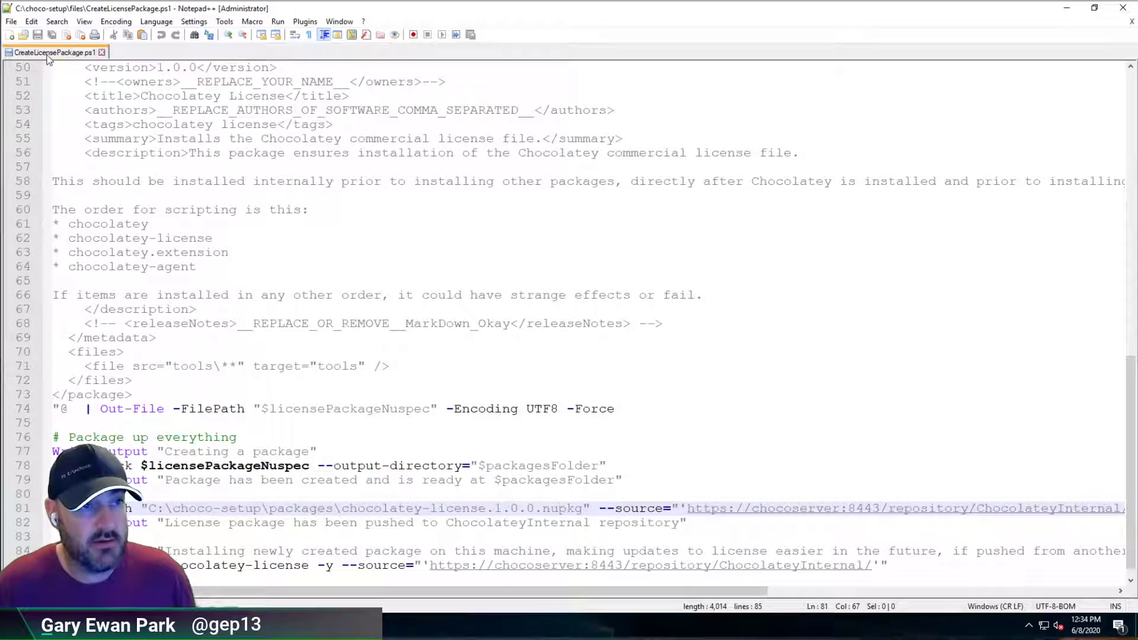
# Open the EnableCCM.ps1 script in Notepad++.
pyautogui.click(24, 34)
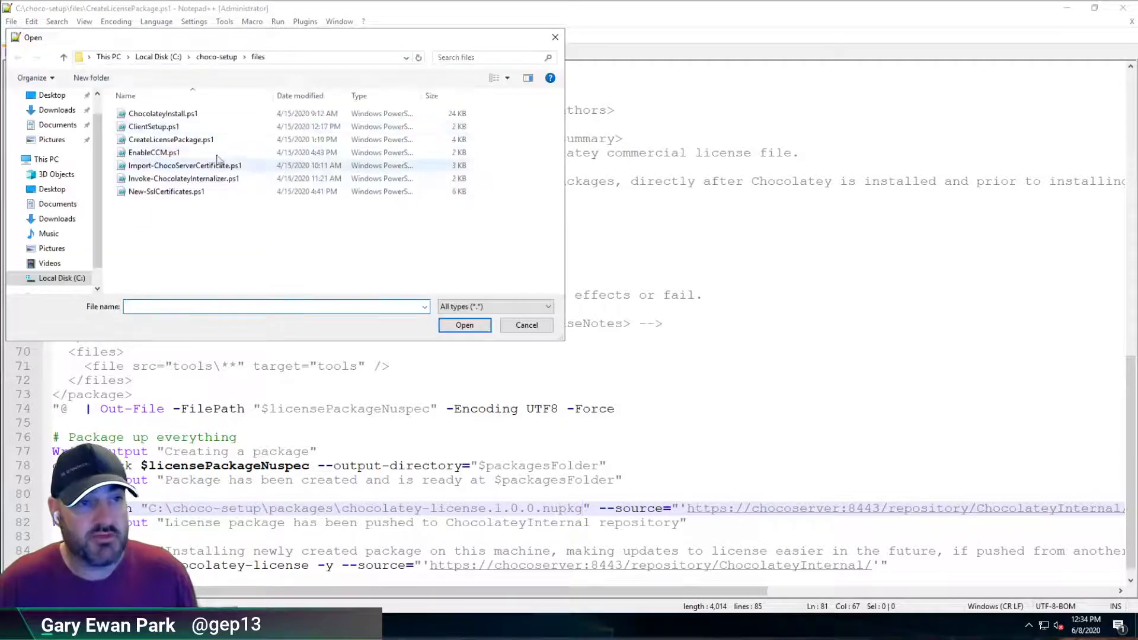
pyautogui.click(240, 154)
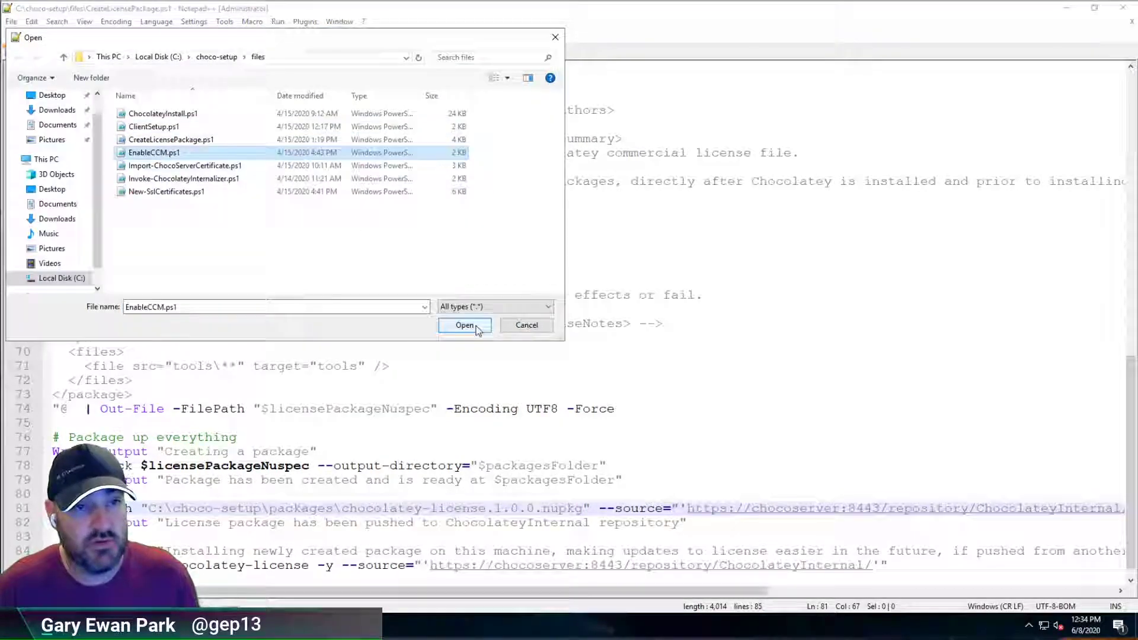
pyautogui.click(465, 325)
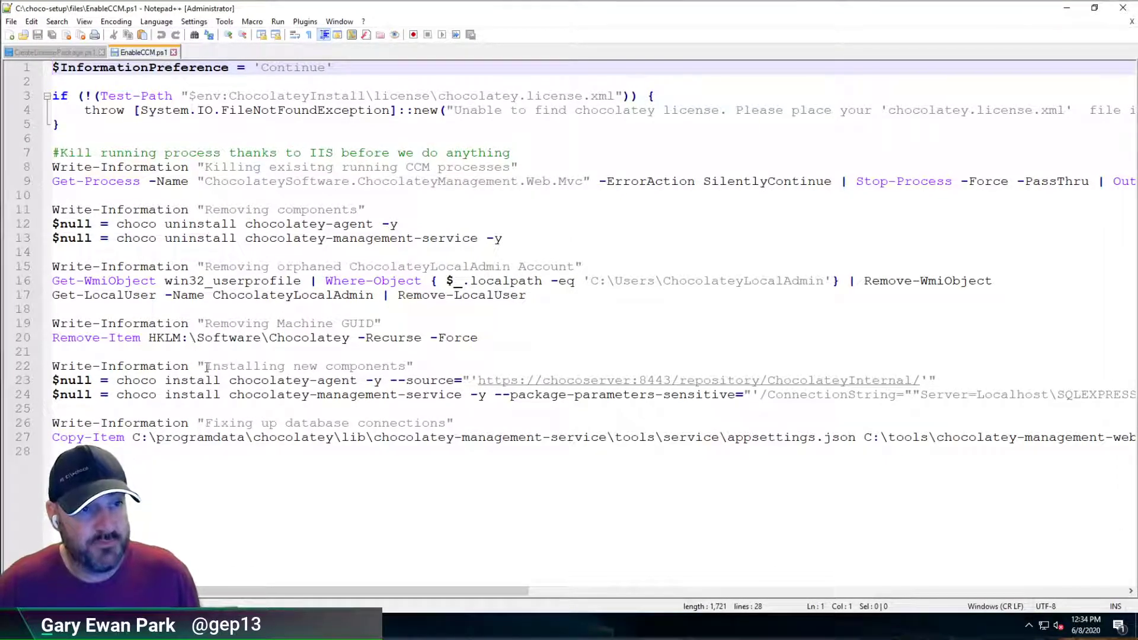
# Review the 'Installing new components' message and agent source URL, then close EnableCCM.ps1.
pyautogui.moveTo(204, 366); pyautogui.dragTo(505, 363)
pyautogui.click(505, 364)
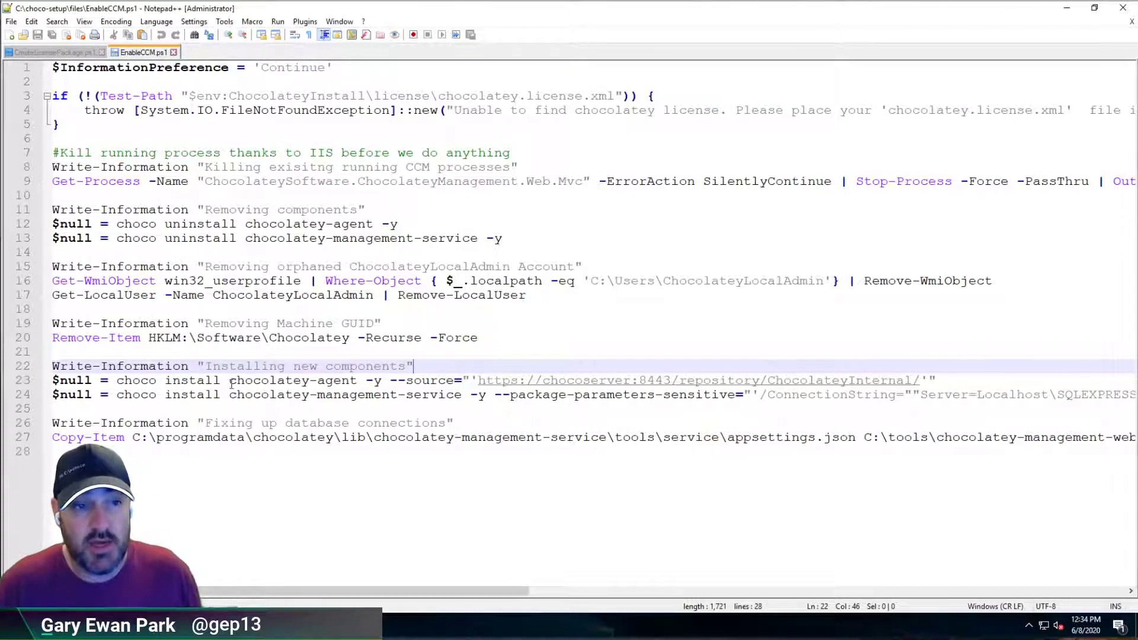
pyautogui.moveTo(405, 382); pyautogui.dragTo(890, 383)
pyautogui.click(968, 377)
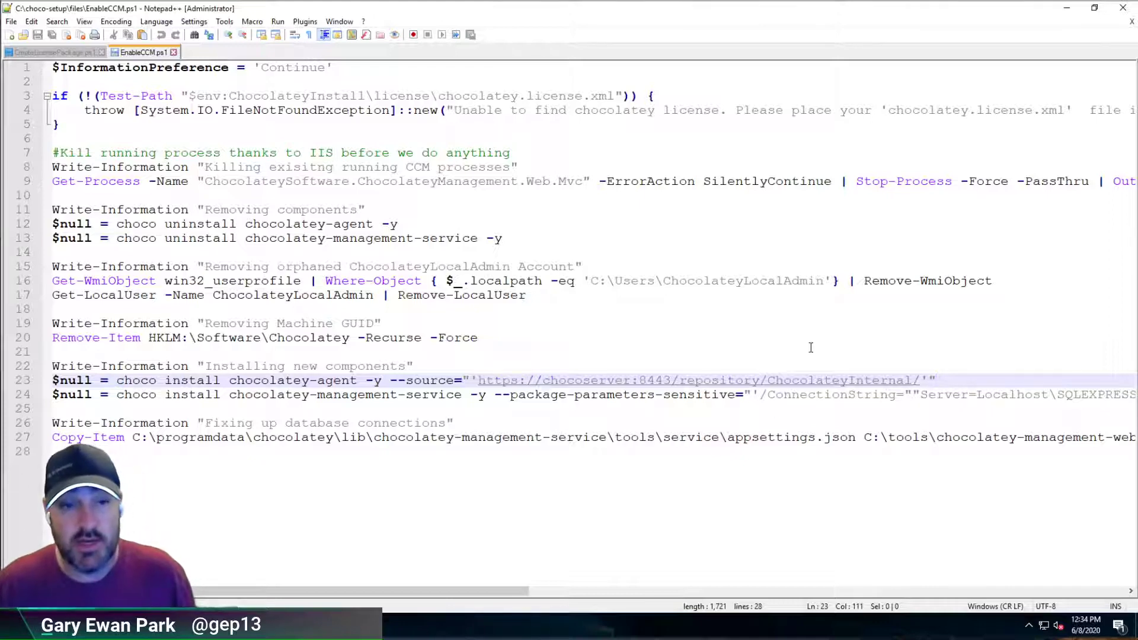
pyautogui.hotkey('alt', 'Tab')
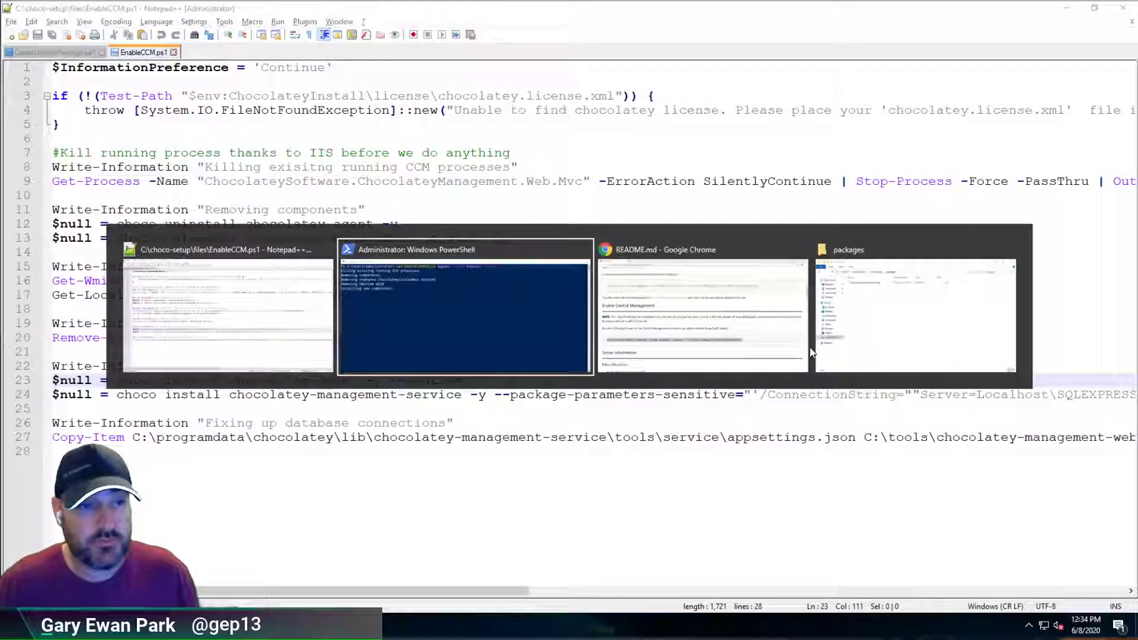
pyautogui.hotkey('alt', 'Tab')
pyautogui.click(209, 445)
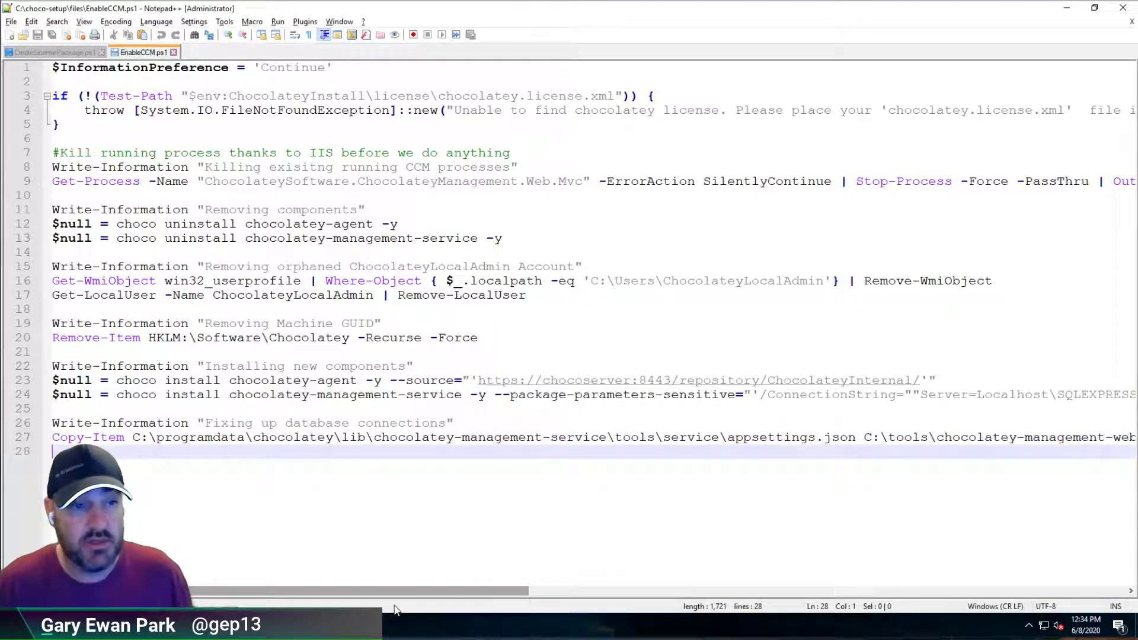
pyautogui.moveTo(397, 599); pyautogui.dragTo(360, 599)
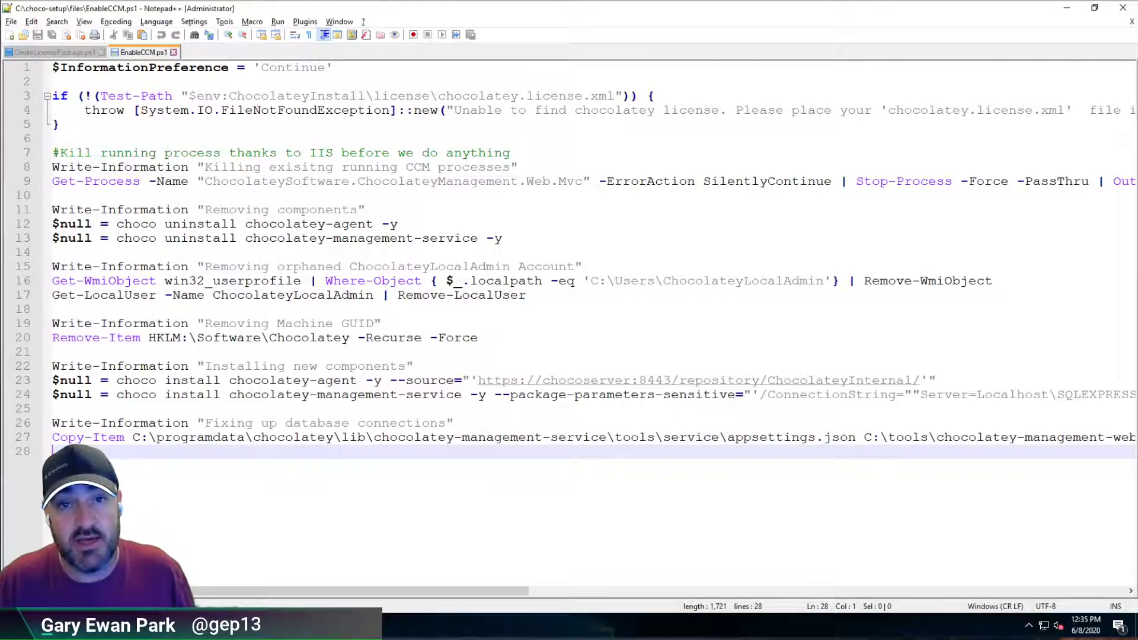
pyautogui.click(1132, 22)
# Close CreateLicensePackage.ps1 and Notepad++, returning to the README in the browser.
pyautogui.click(1131, 22)
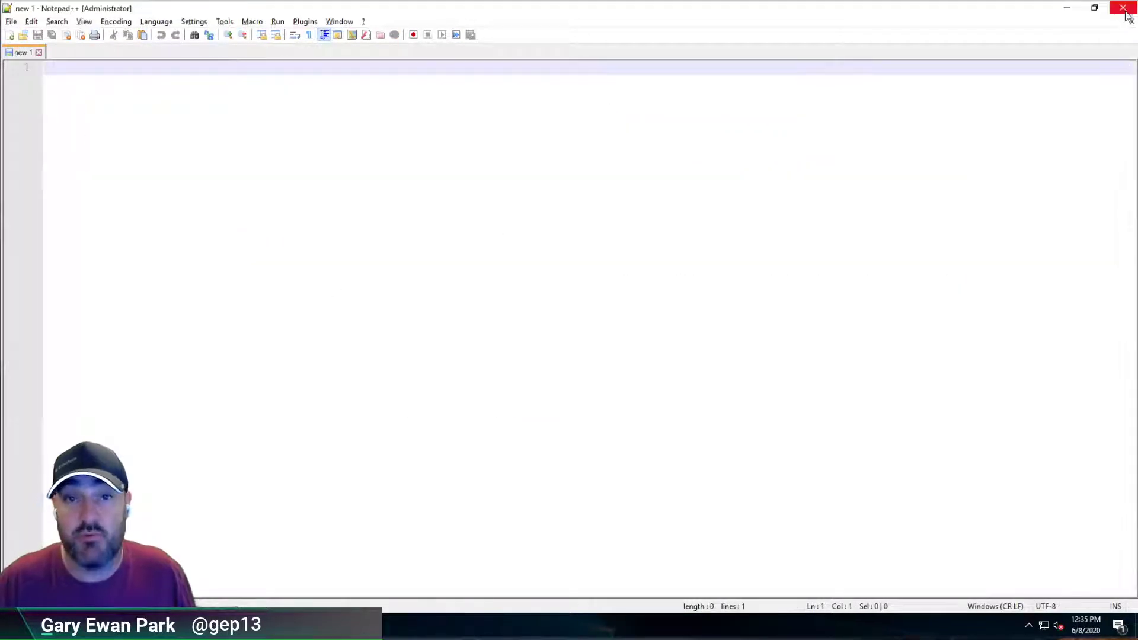
pyautogui.click(1123, 8)
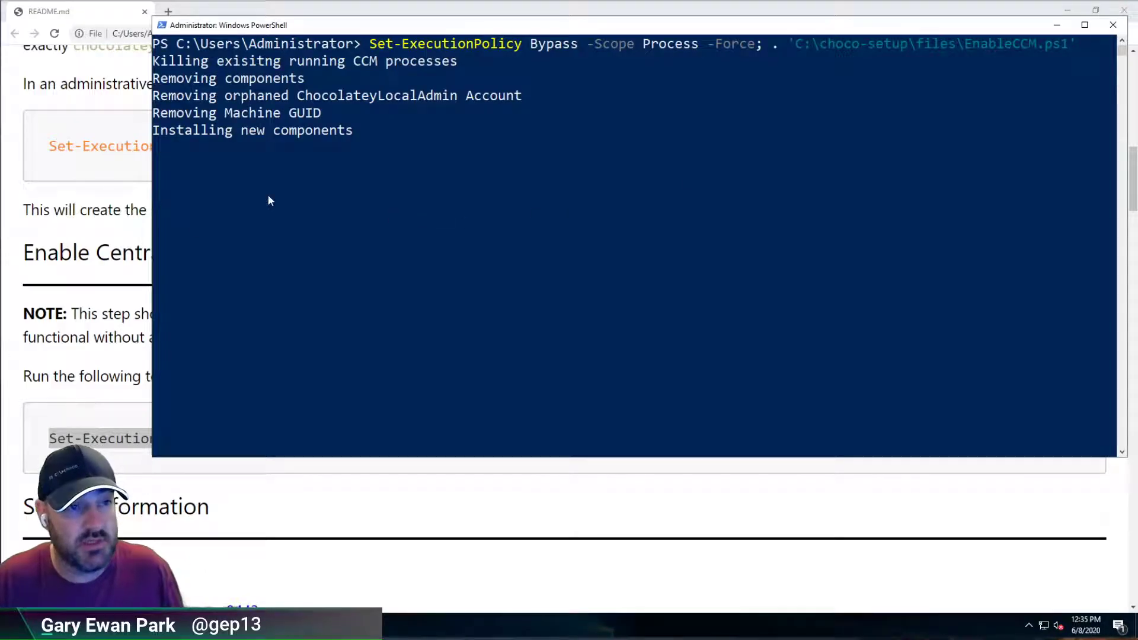
pyautogui.click(326, 559)
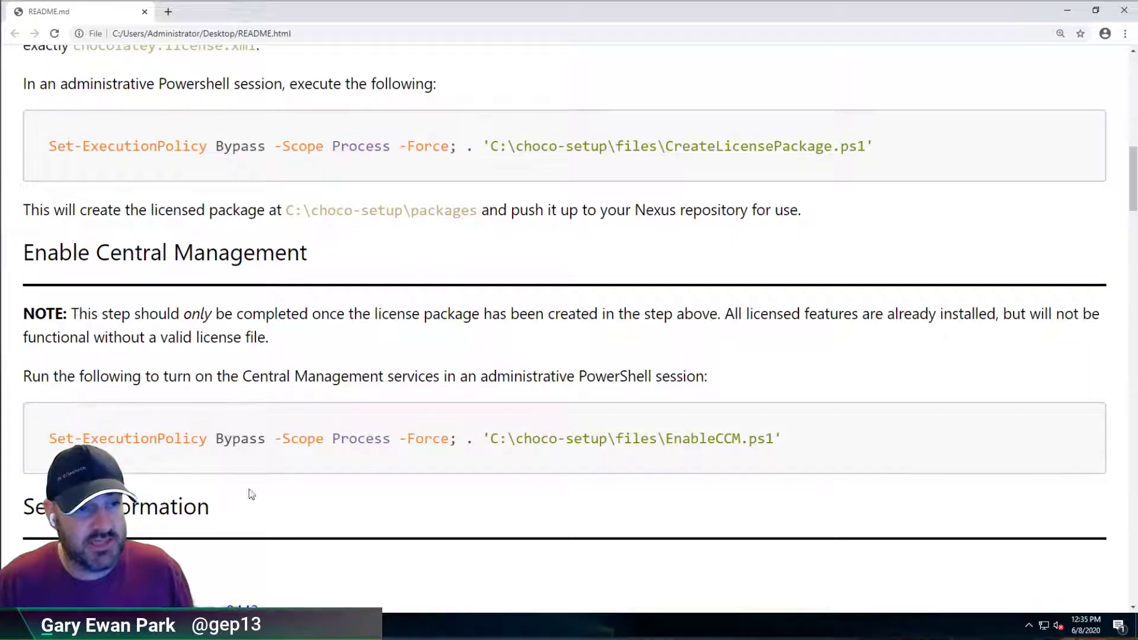
# Launch SQL Server Management Studio 18 from a Windows search for 'sql ser'.
pyautogui.press('super')
pyautogui.write('sql ser')
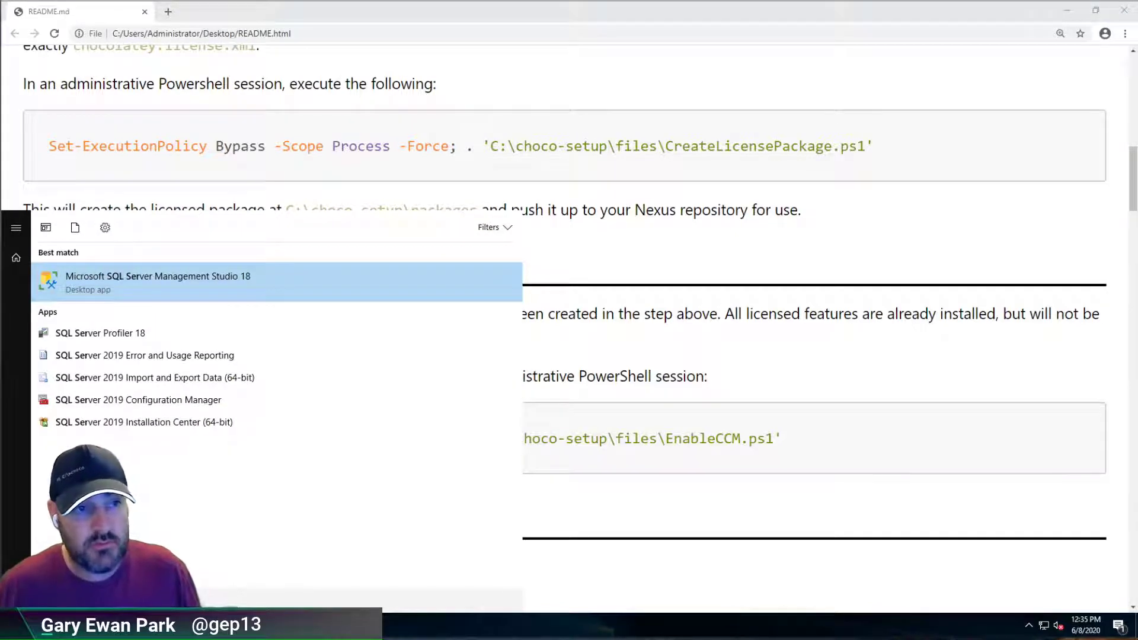
pyautogui.press('Return')
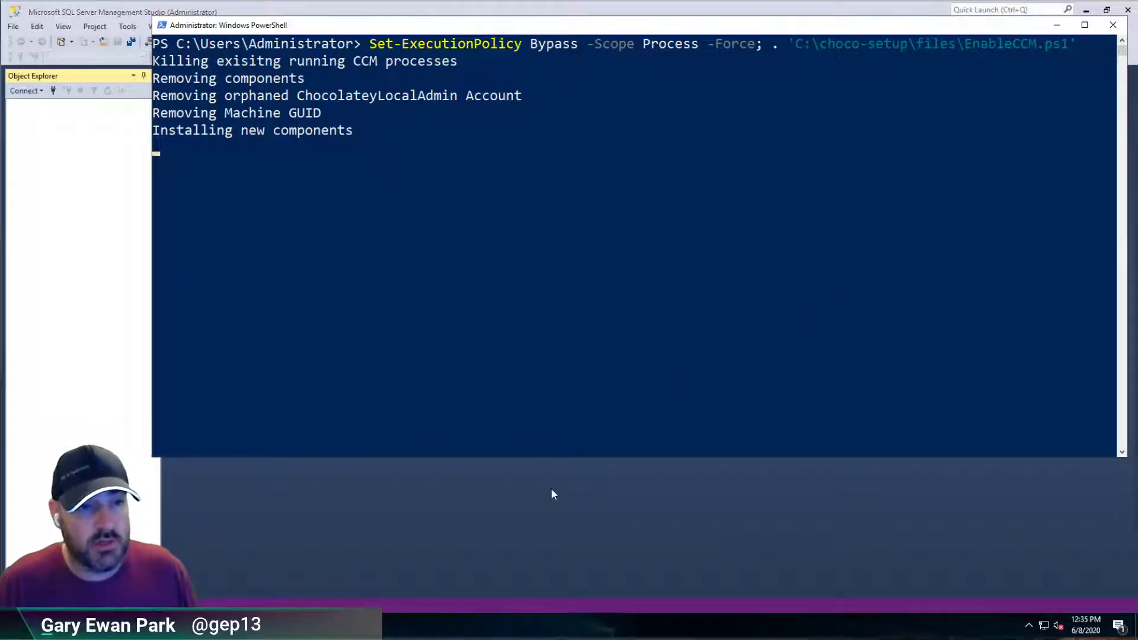
# Cancel the Connect to Server dialog and close SQL Server Management Studio.
pyautogui.click(552, 492)
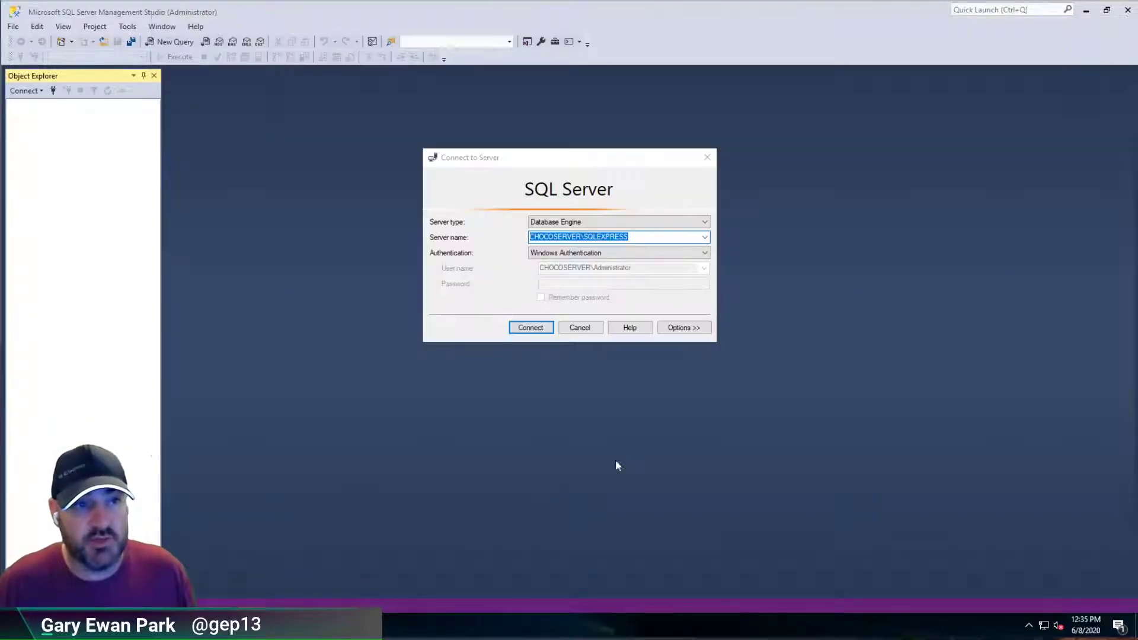
pyautogui.click(587, 329)
pyautogui.click(1128, 11)
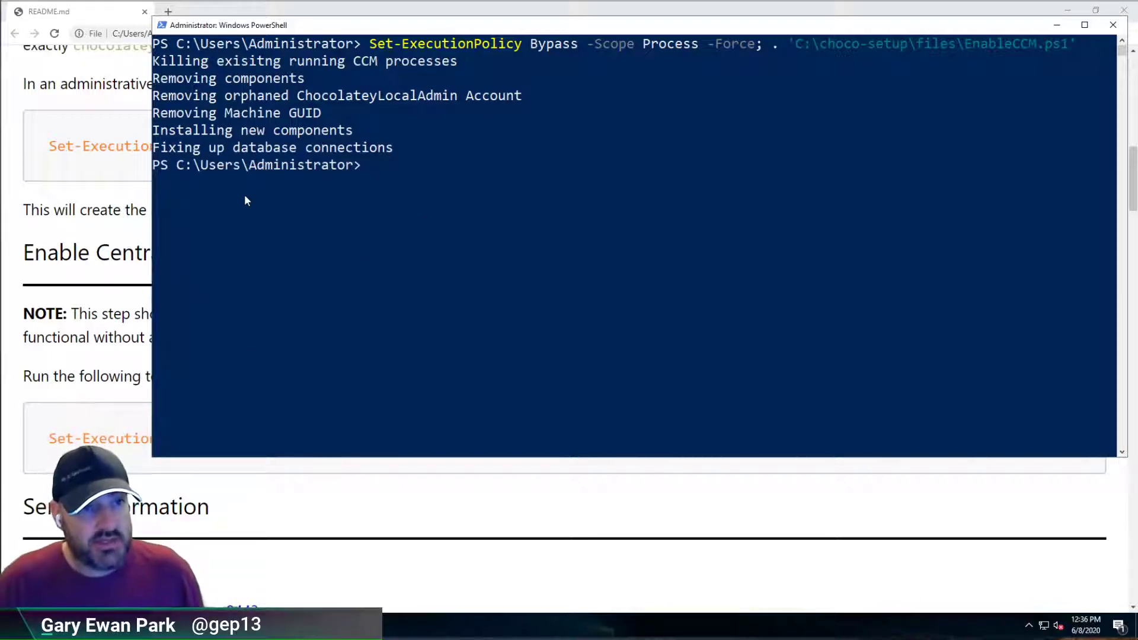
# Scroll the README to Central Management and open its site link in a new tab.
pyautogui.hotkey('alt', 'Tab')
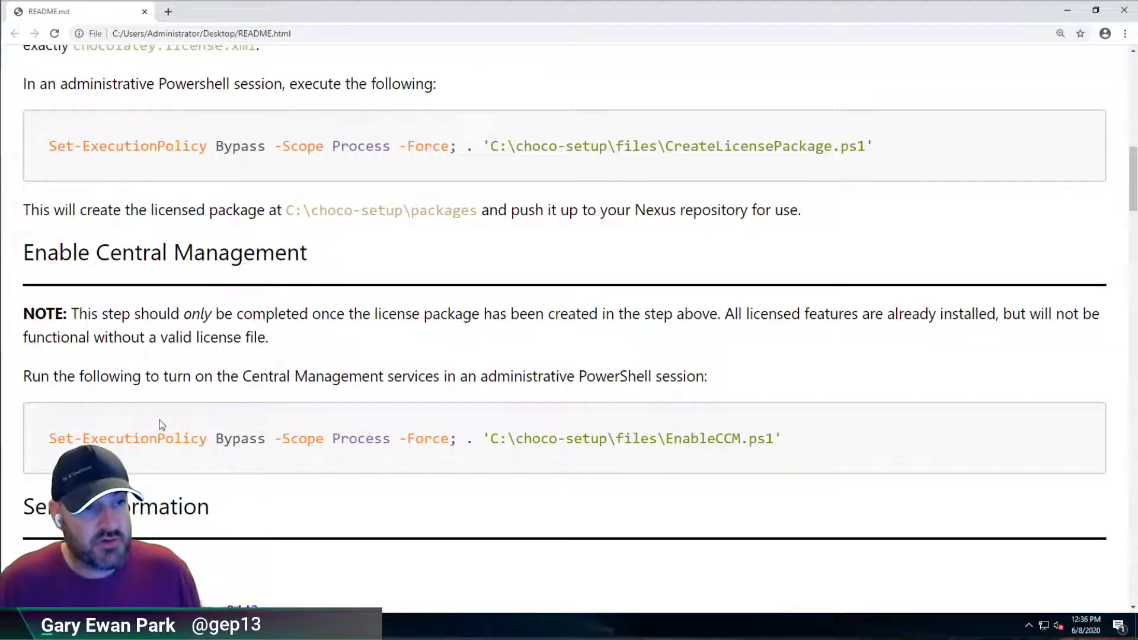
pyautogui.scroll(-6, 159, 422)
pyautogui.scroll(-10, 159, 423)
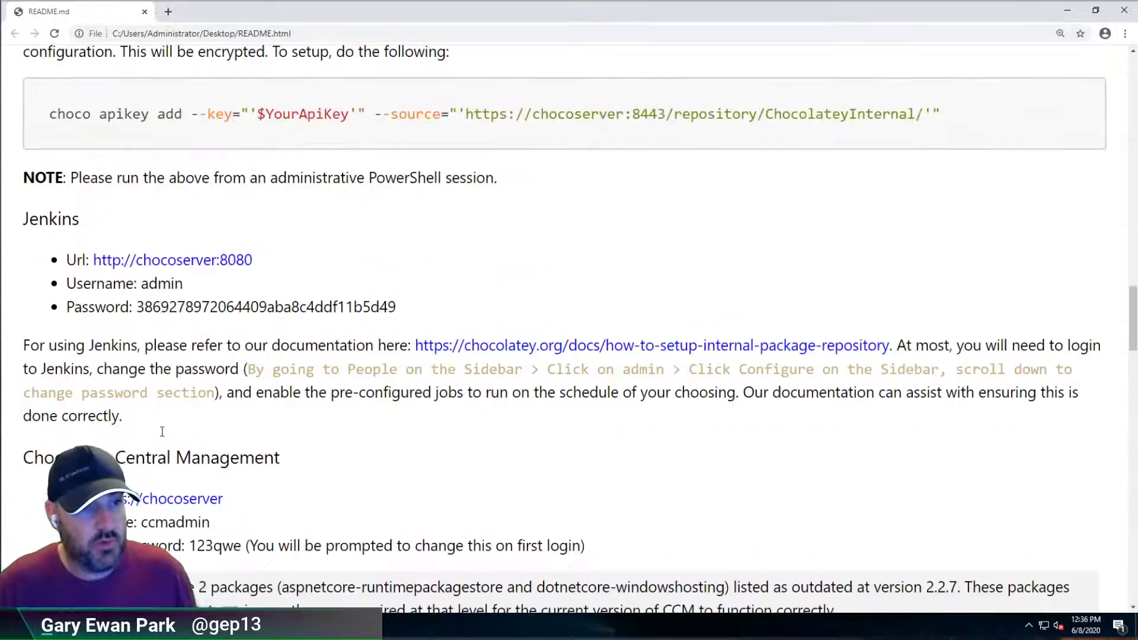
pyautogui.scroll(-2, 163, 442)
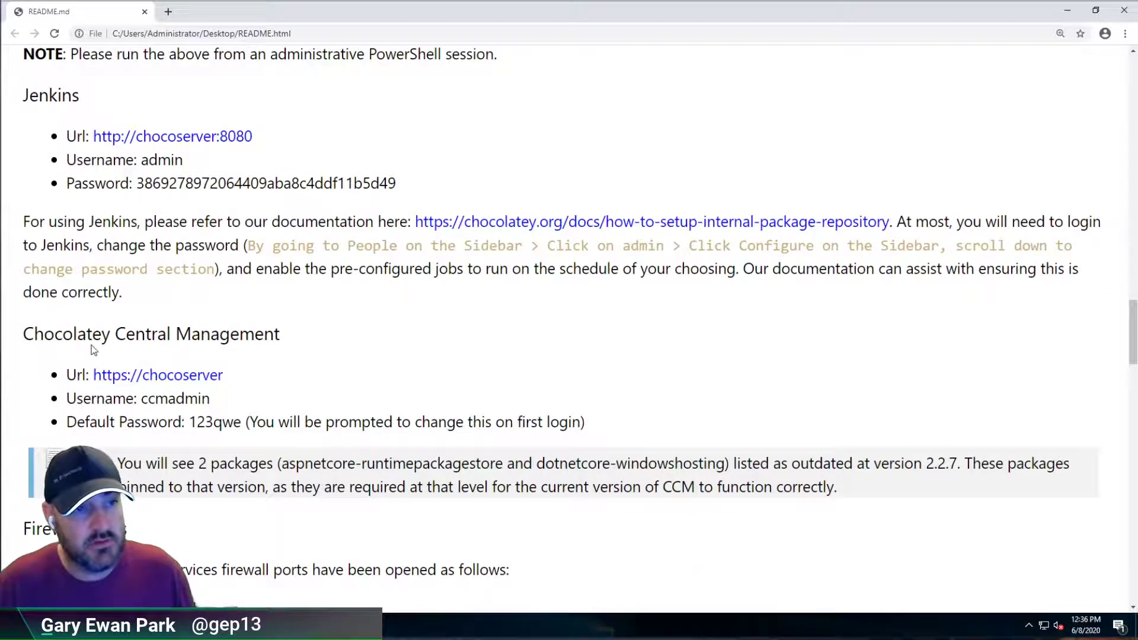
pyautogui.rightClick(179, 376)
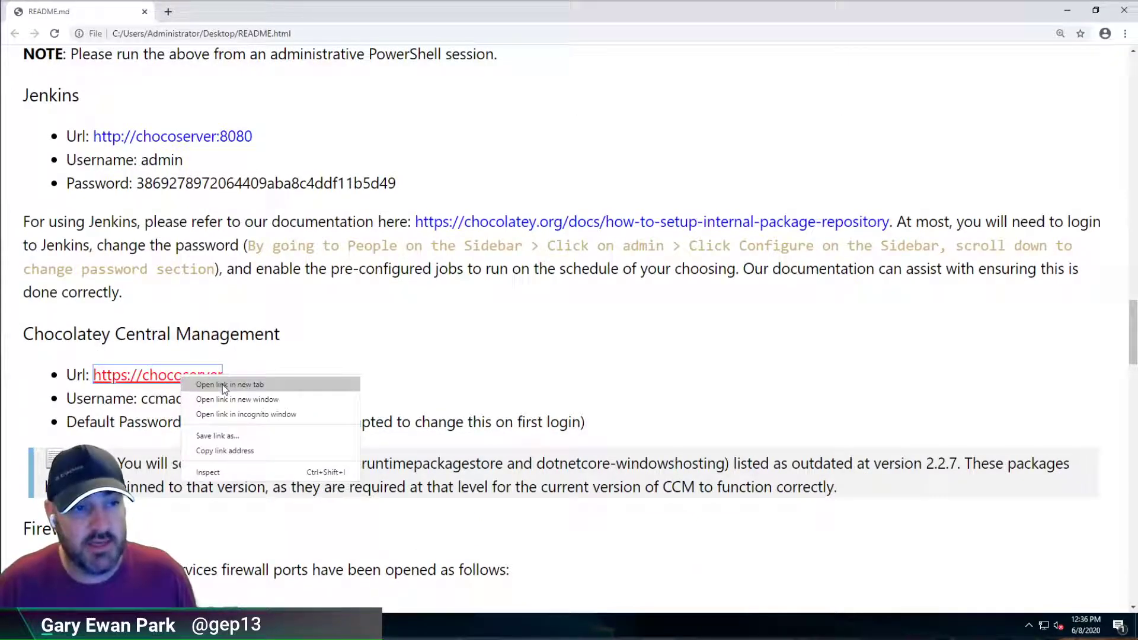
pyautogui.click(223, 385)
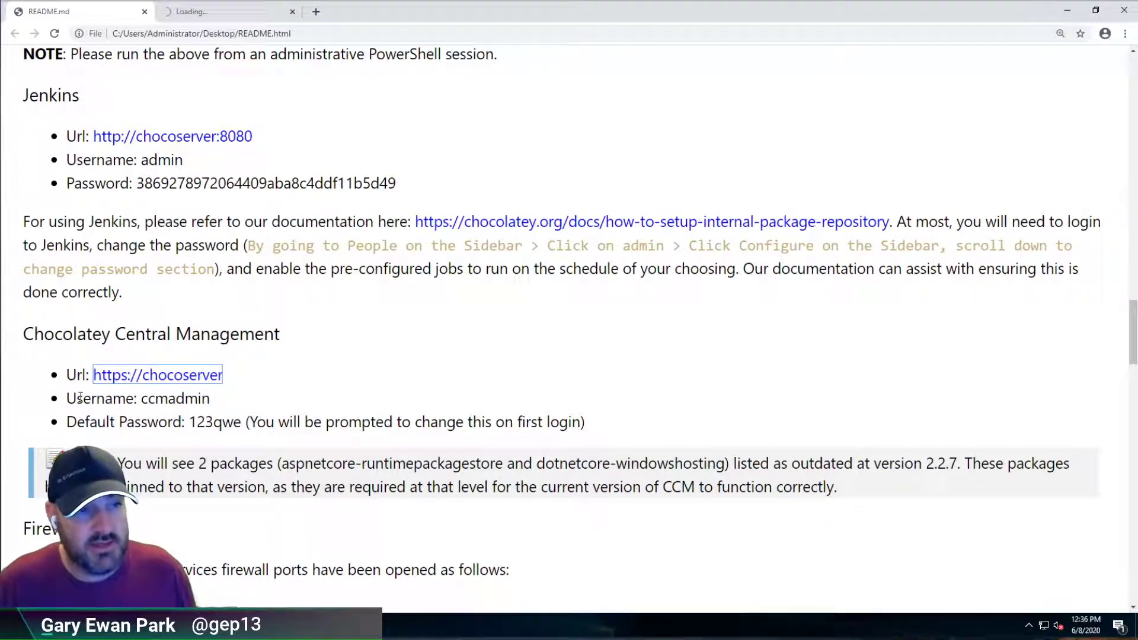
# Note the Central Management username and default password, then switch to the login tab.
pyautogui.scroll(-3, 144, 393)
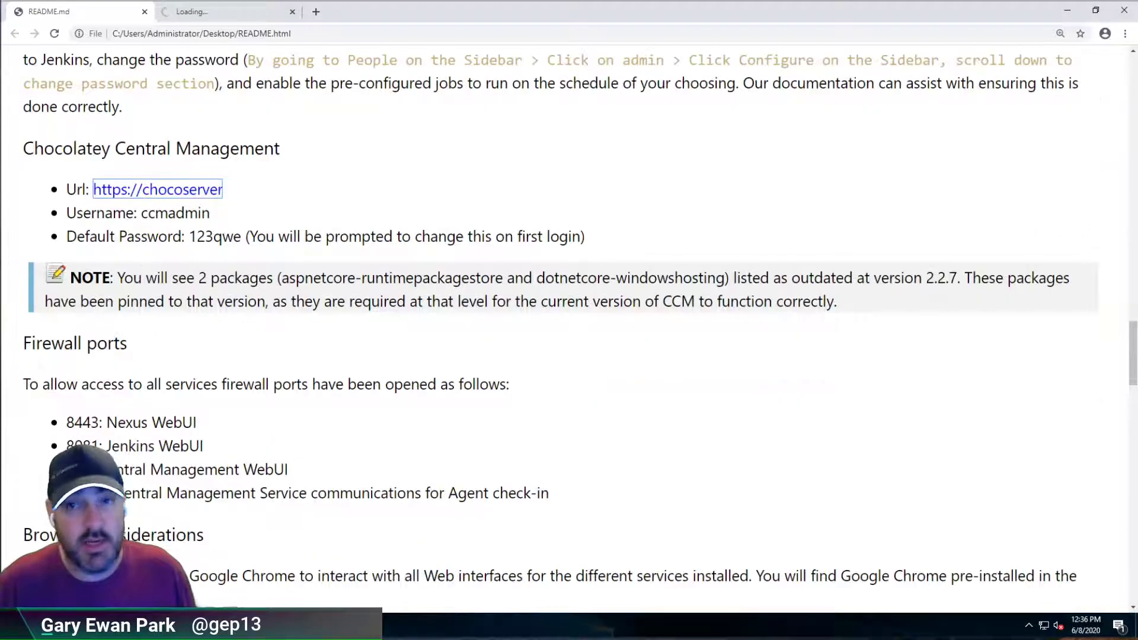
pyautogui.doubleClick(154, 215)
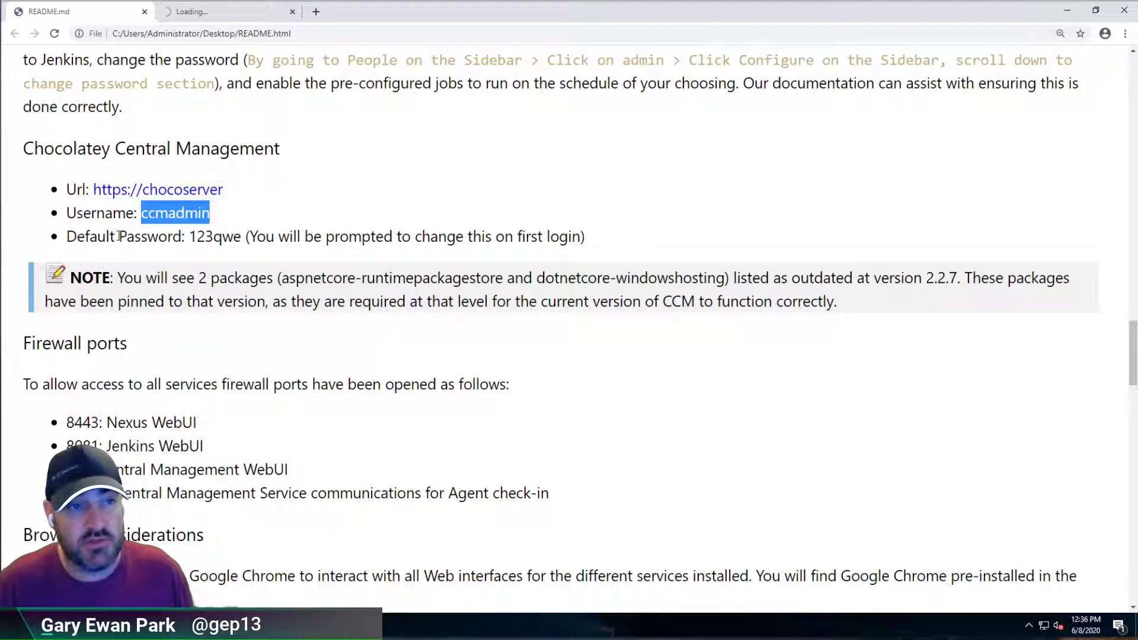
pyautogui.moveTo(197, 237); pyautogui.dragTo(204, 237)
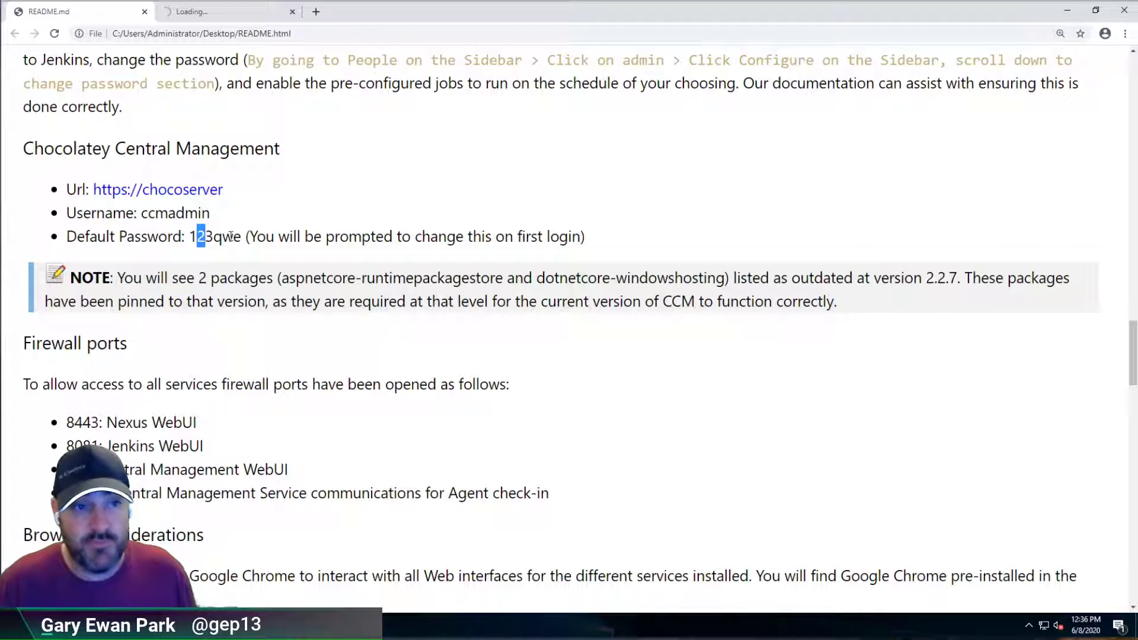
pyautogui.click(212, 237)
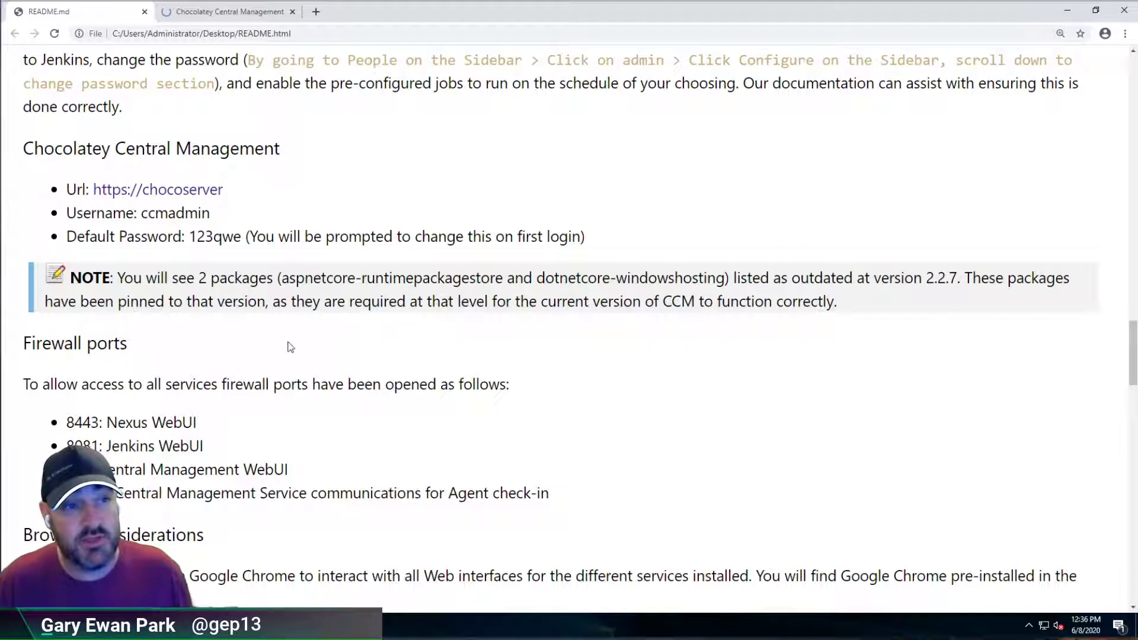
pyautogui.click(233, 13)
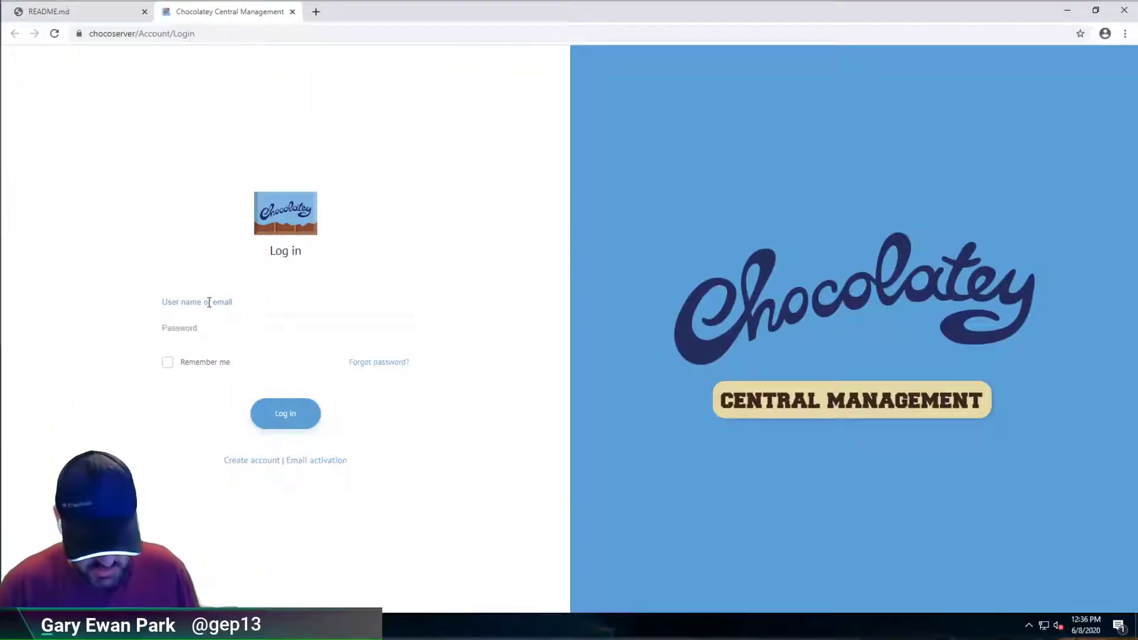
# Sign in to Central Management as the admin user with the default password.
pyautogui.write('ccmadmin')
pyautogui.press('Tab')
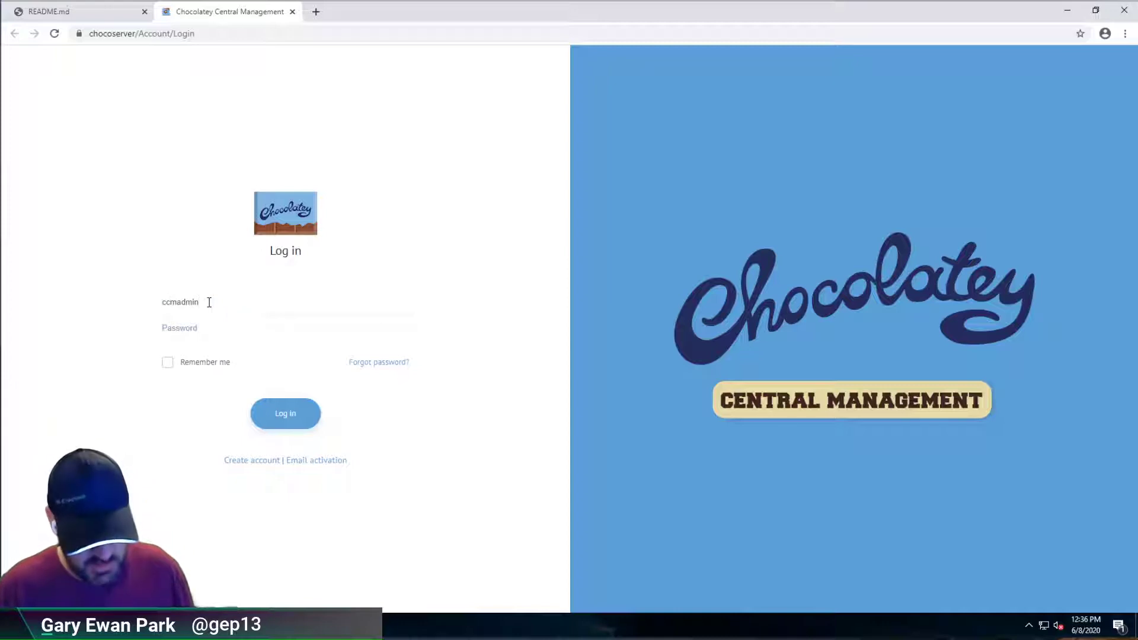
pyautogui.write('••••••')
pyautogui.press('Return')
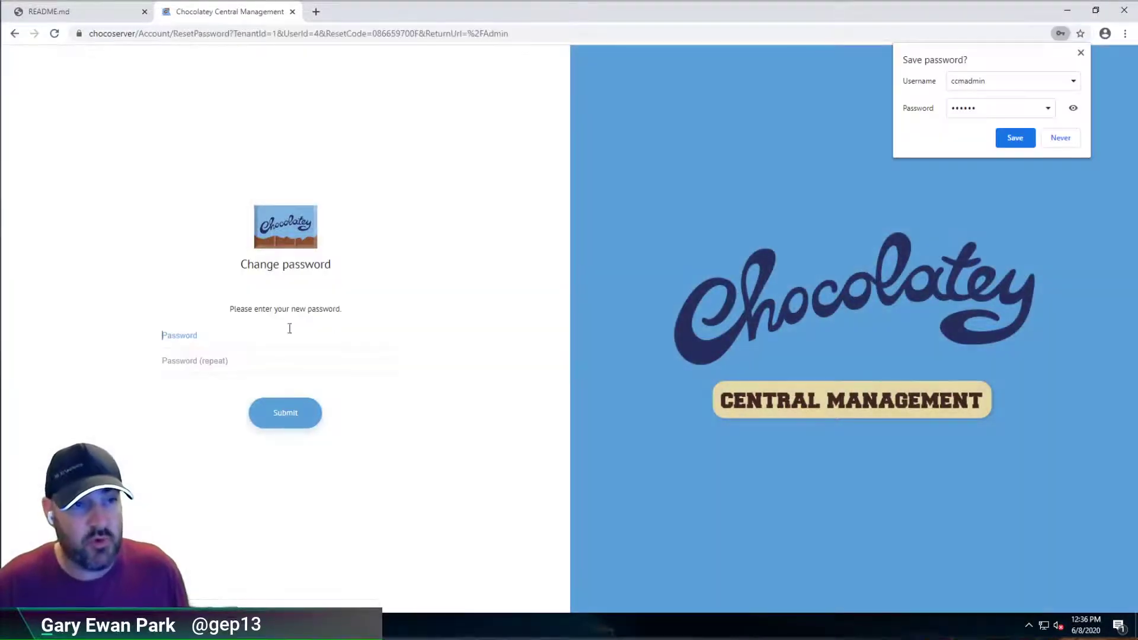
# Set a new password entered twice, submit it, and decline saving it in Chrome.
pyautogui.write('••••••••••')
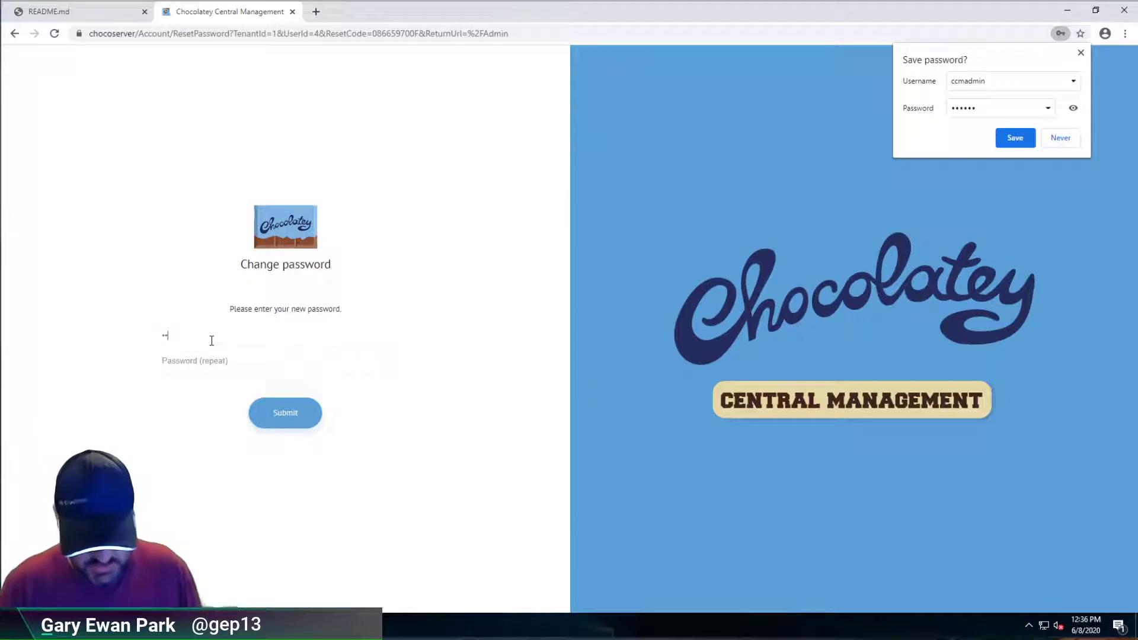
pyautogui.press('Tab')
pyautogui.write('•••••')
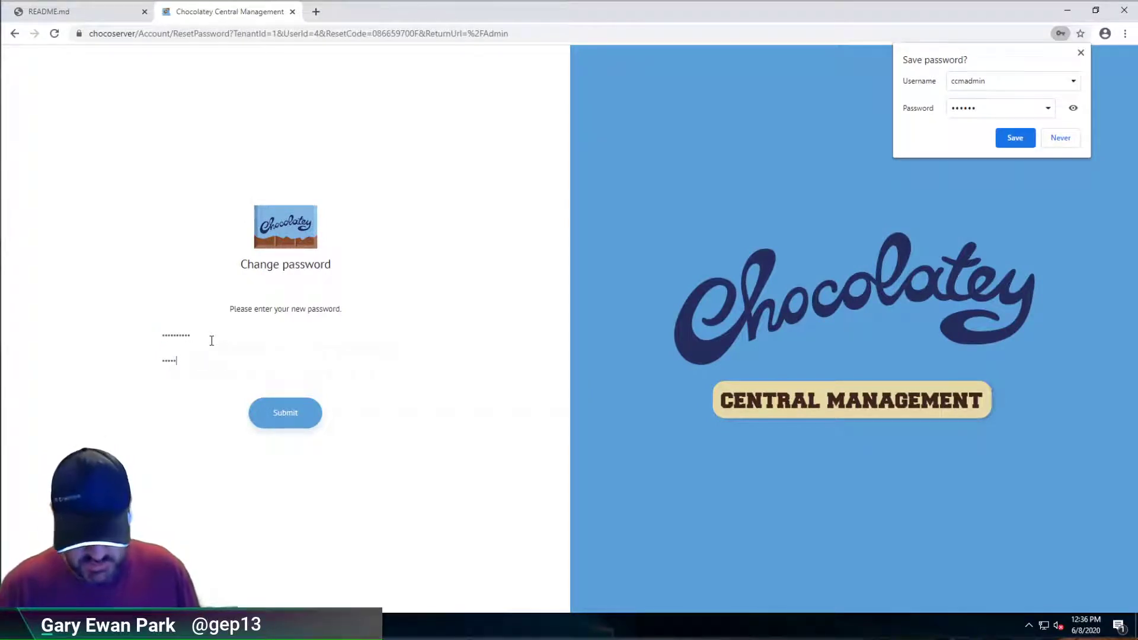
pyautogui.write('•••••')
pyautogui.click(274, 410)
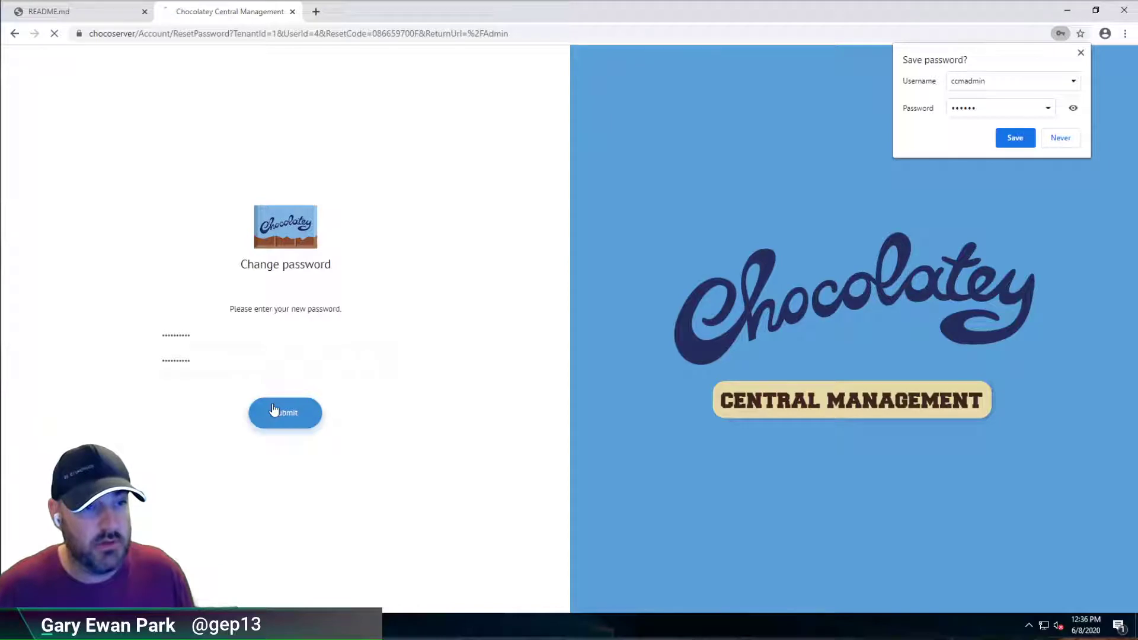
pyautogui.click(1059, 136)
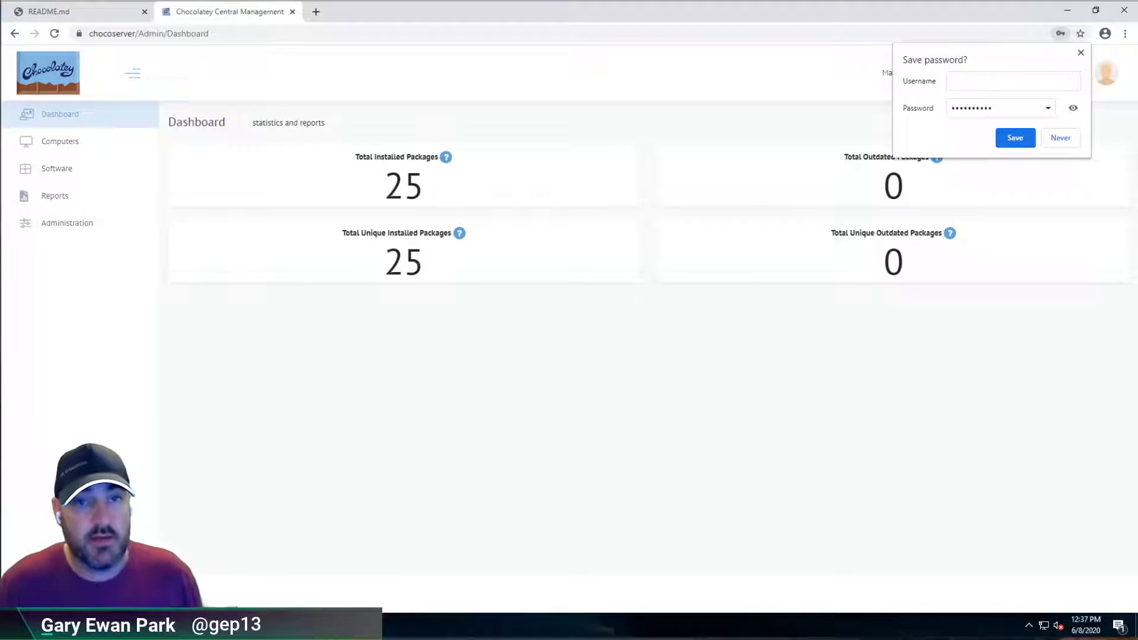
# Dismiss Chrome's save-password prompt and open Computers, showing 0 / 50 managed computers.
pyautogui.click(1061, 141)
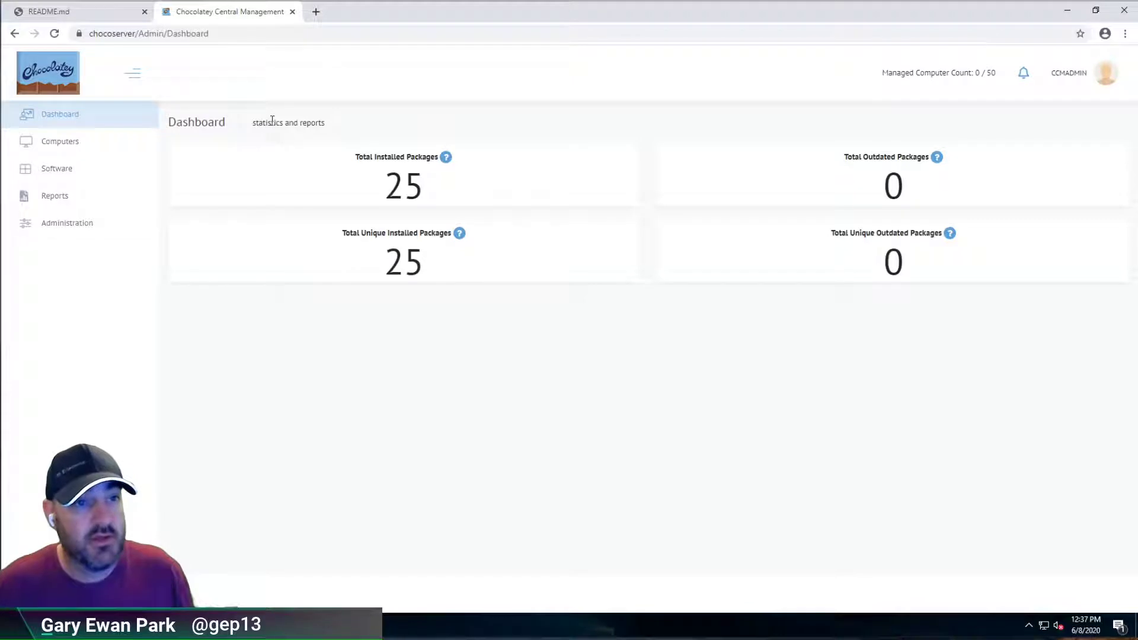
pyautogui.click(50, 147)
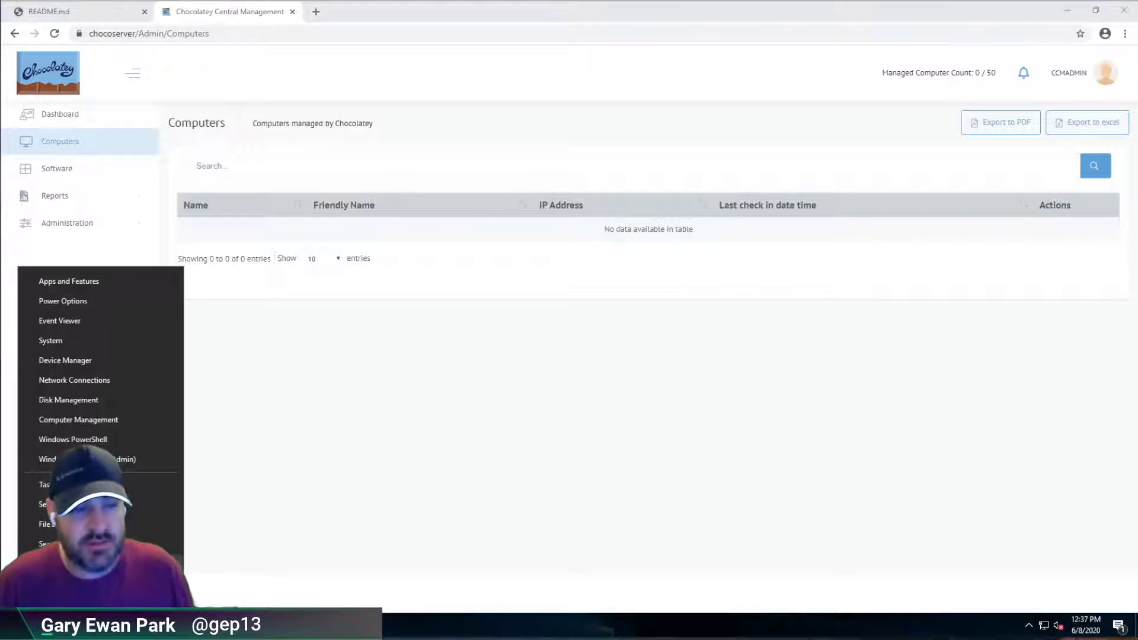
# Check the Chocolatey Agent and Central Management services in services.msc, then reload Computers.
pyautogui.press('r')
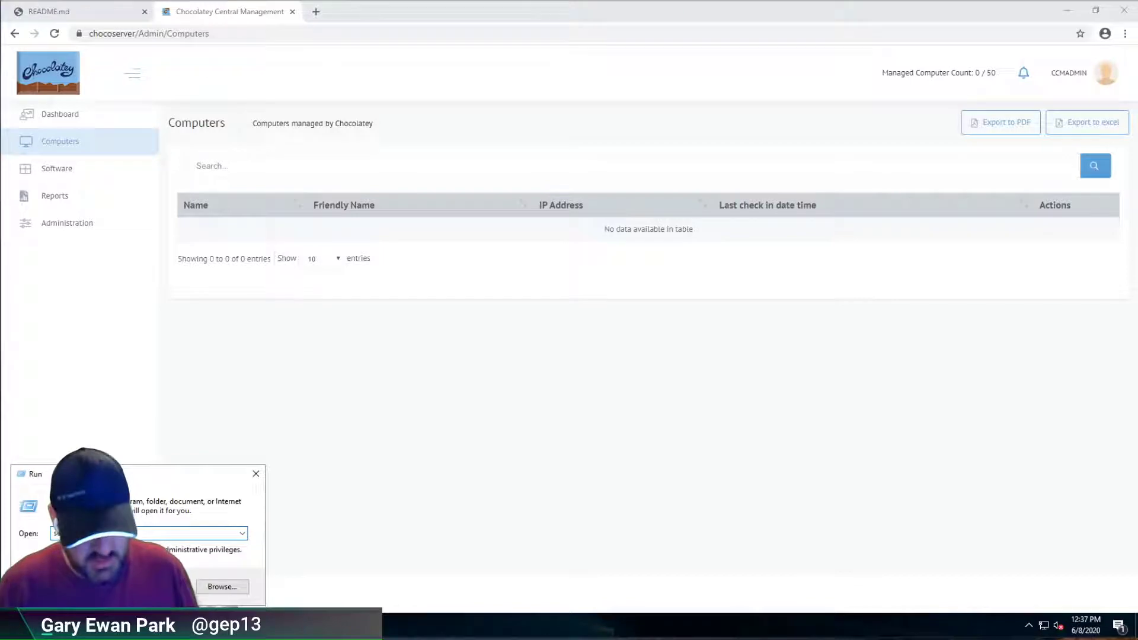
pyautogui.press('Return')
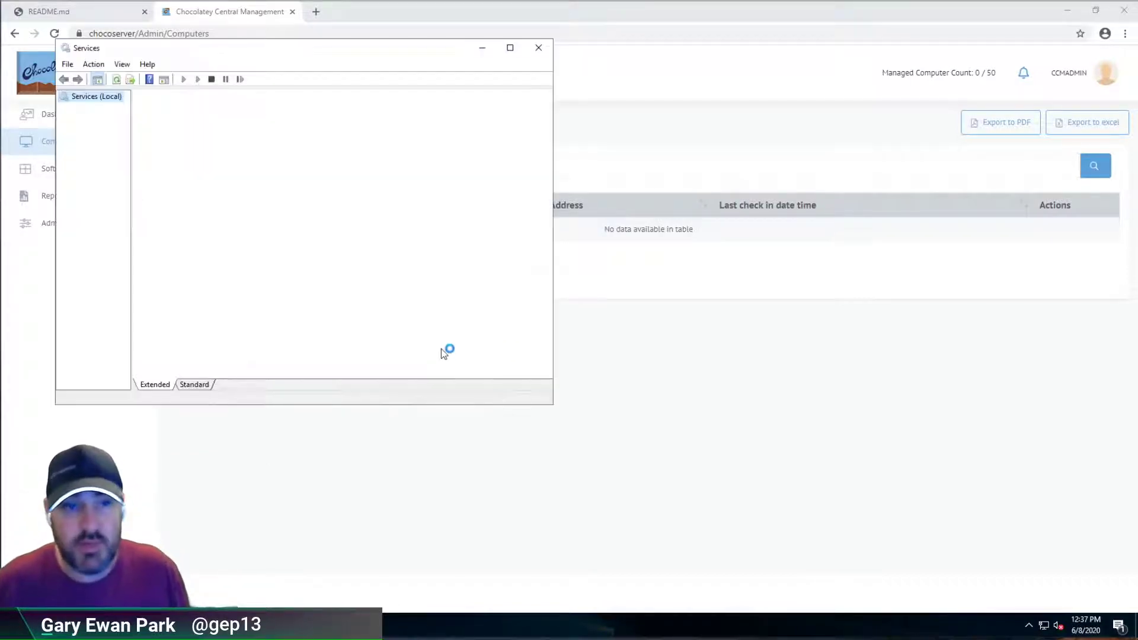
pyautogui.moveTo(314, 46); pyautogui.dragTo(748, 176)
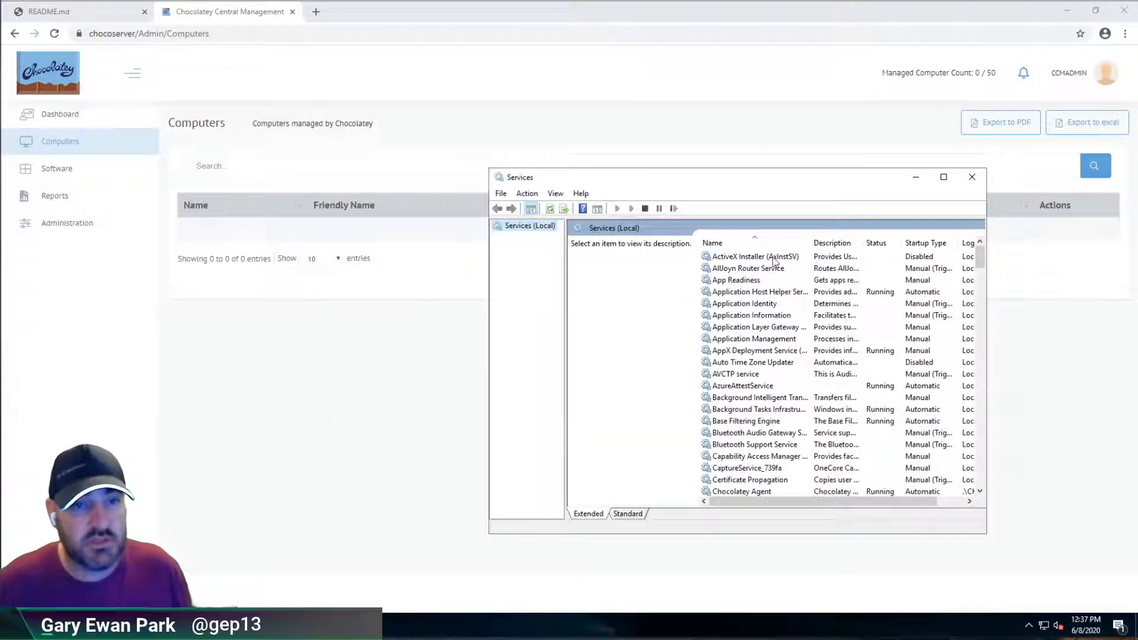
pyautogui.scroll(-1, 777, 400)
pyautogui.scroll(-1, 777, 400)
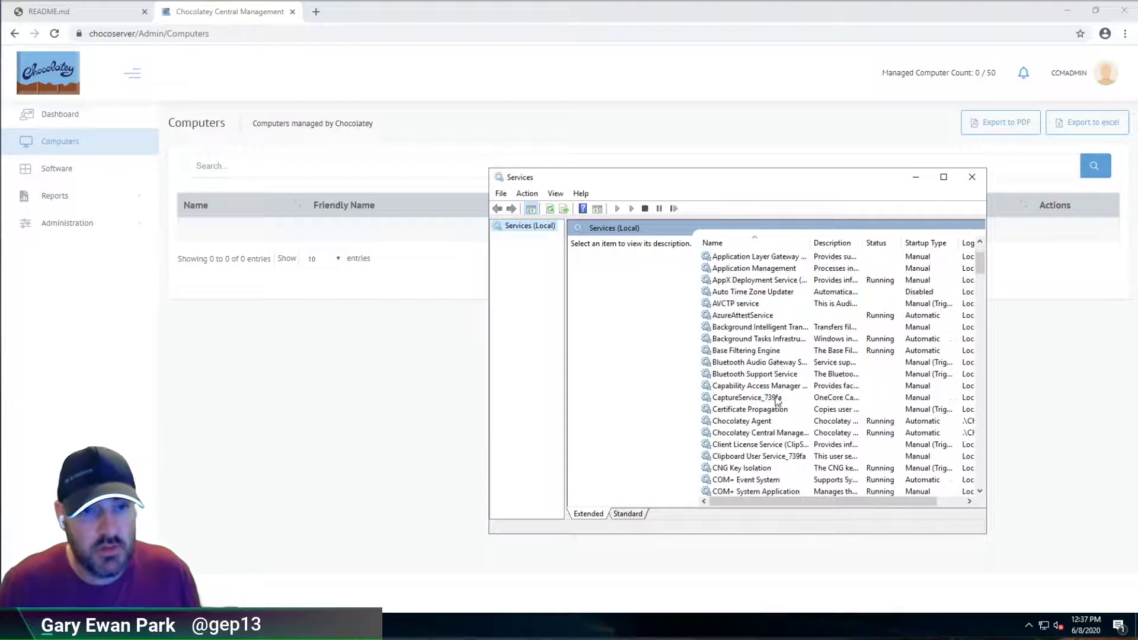
pyautogui.click(754, 421)
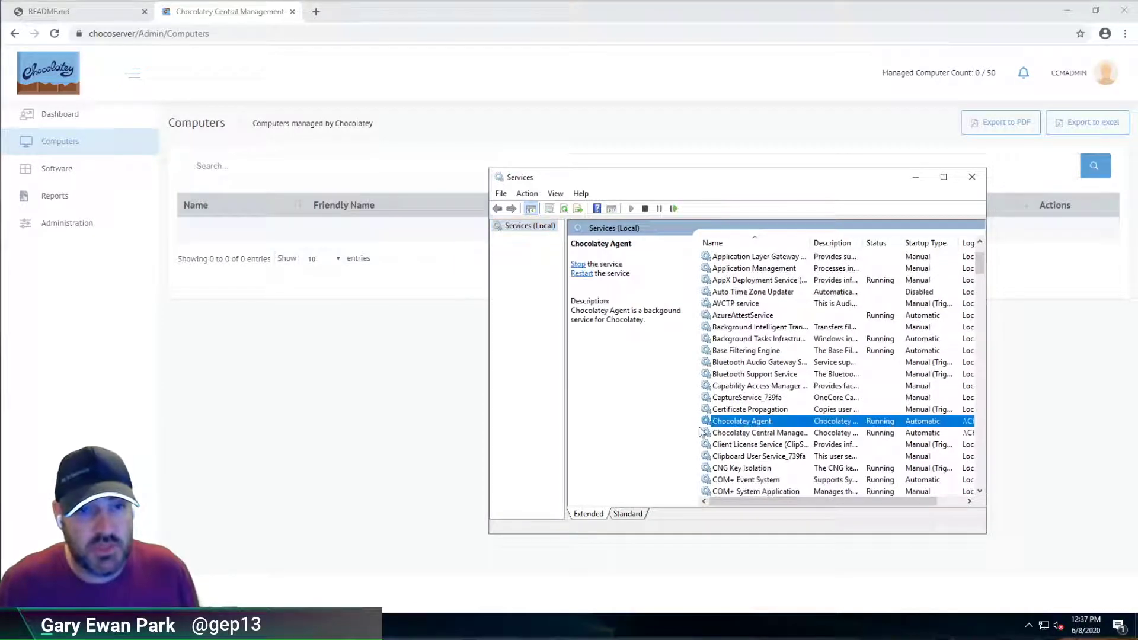
pyautogui.click(735, 436)
pyautogui.click(366, 433)
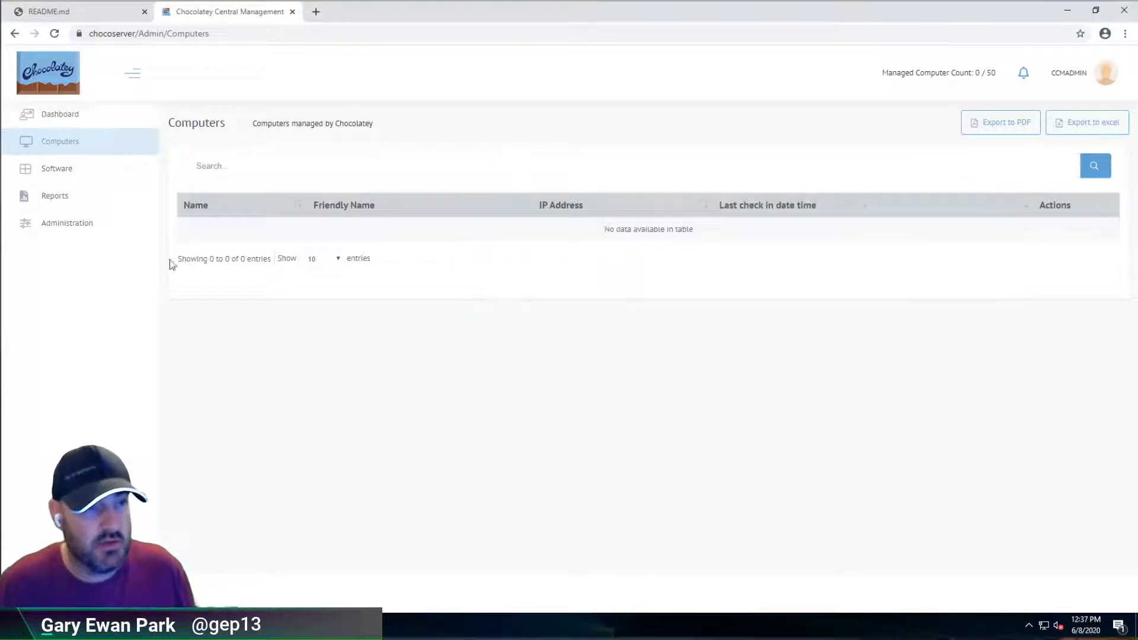
pyautogui.click(46, 149)
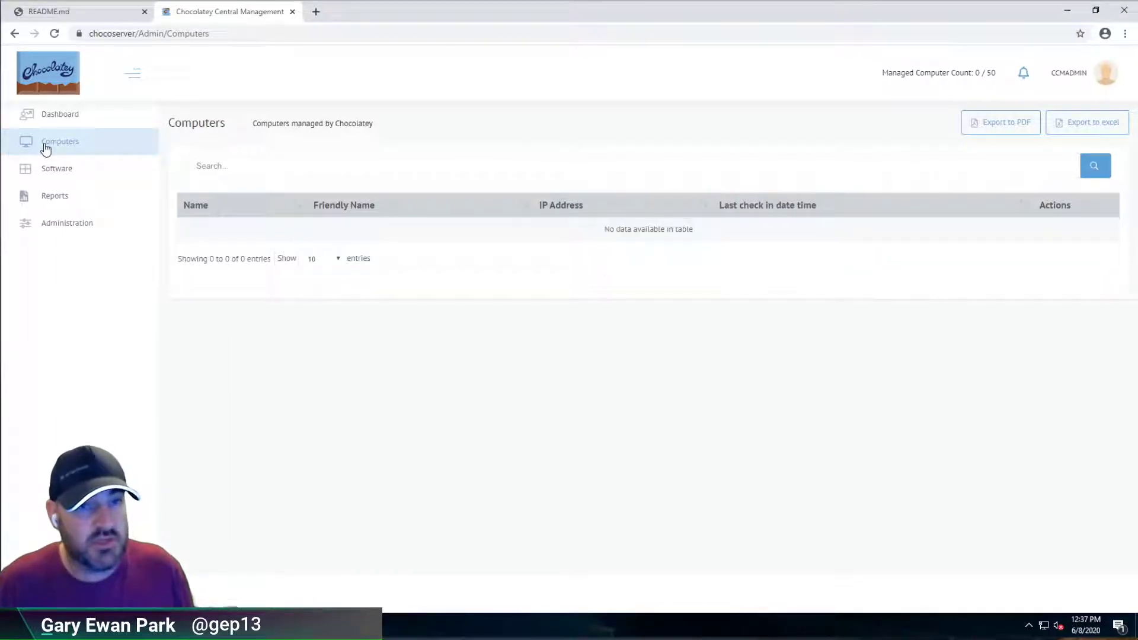
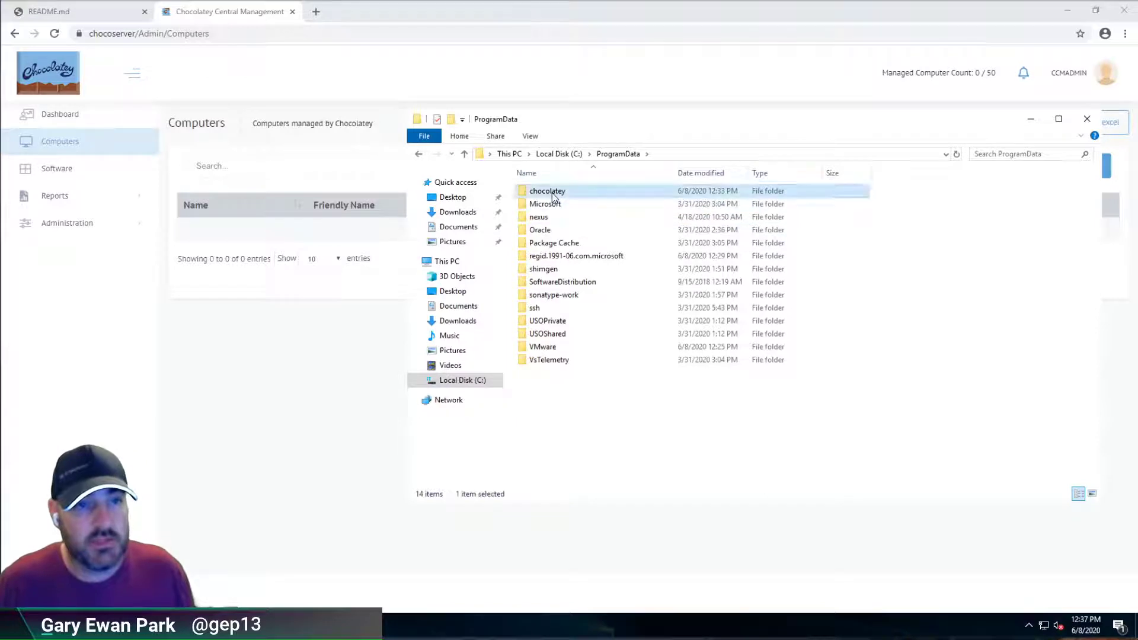
# Browse into lib\chocolatey-agent\tools\service\logs in File Explorer.
pyautogui.doubleClick(534, 256)
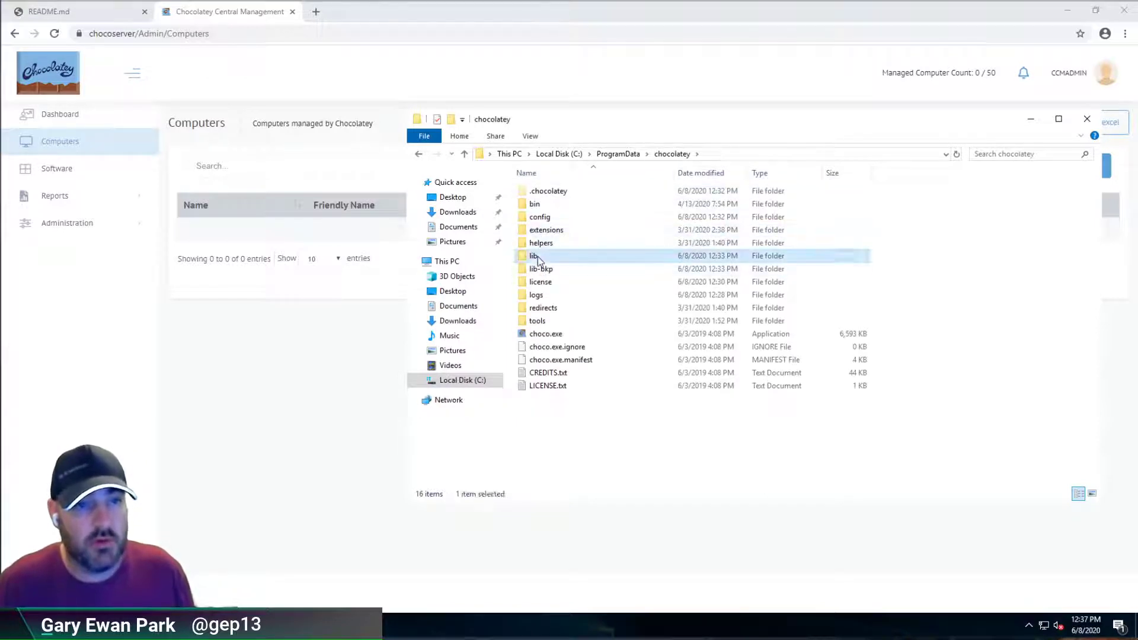
pyautogui.click(565, 259)
pyautogui.rightClick(566, 261)
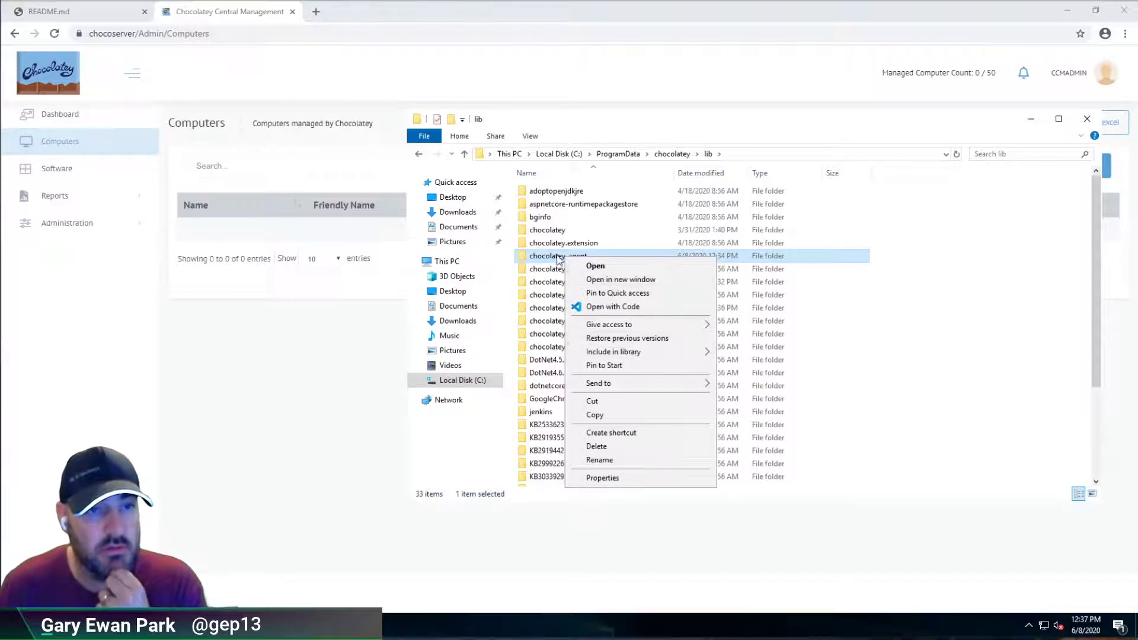
pyautogui.click(596, 265)
pyautogui.doubleClick(539, 191)
pyautogui.doubleClick(541, 193)
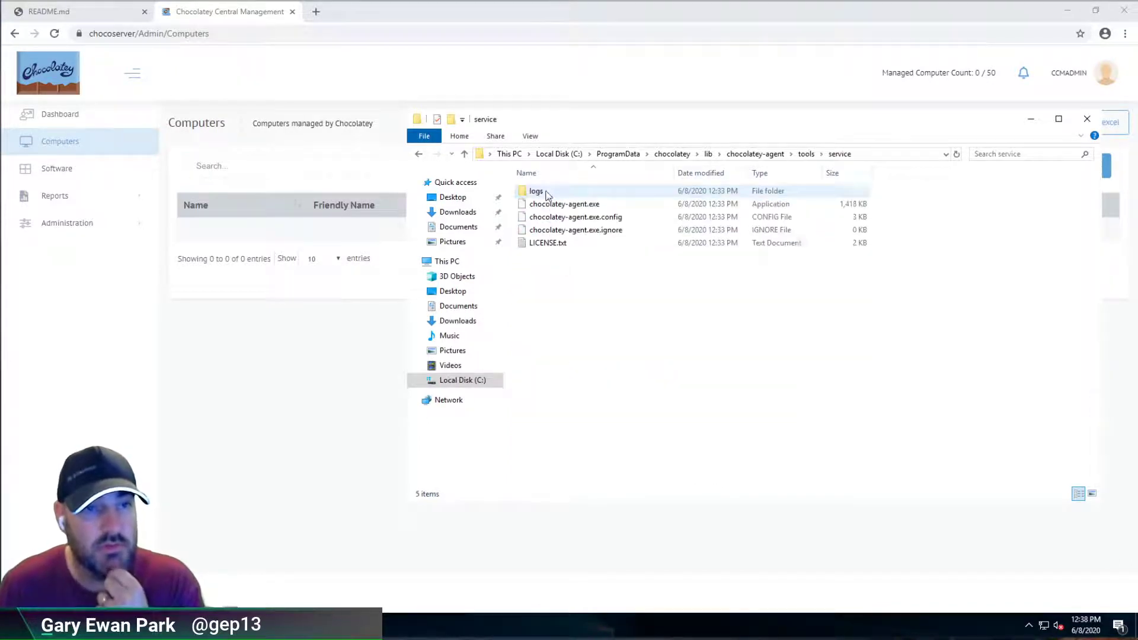
pyautogui.doubleClick(539, 192)
# Edit chocolatey.agent.log with Notepad++ and scroll to its 'Unable to locate CCM Server Certificate' error.
pyautogui.rightClick(548, 199)
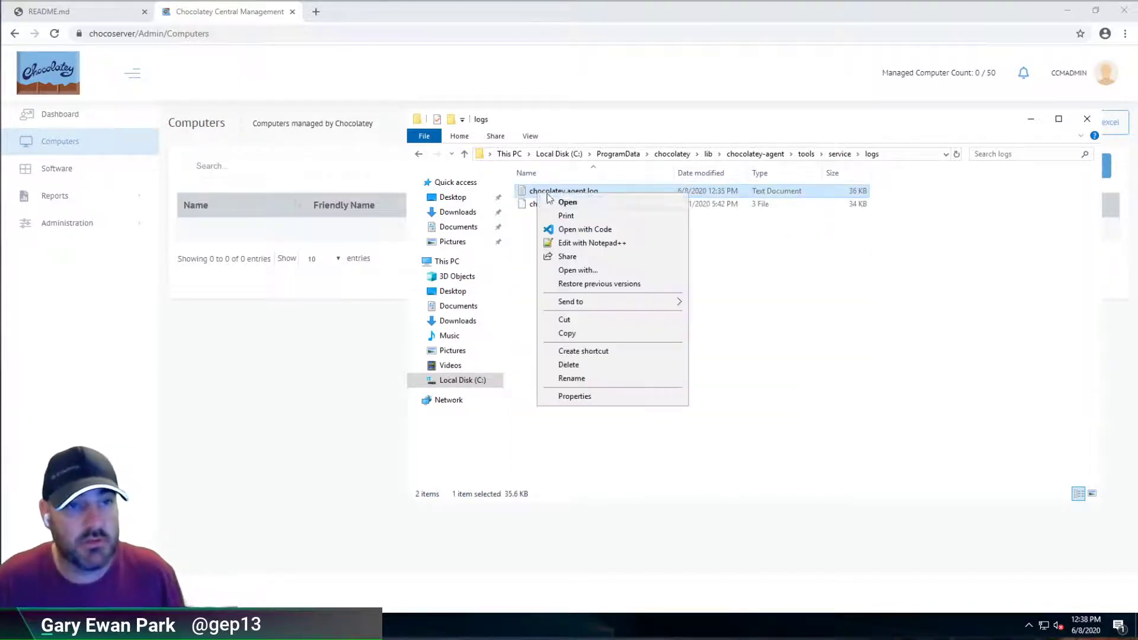
pyautogui.click(593, 242)
pyautogui.scroll(-20, 604, 244)
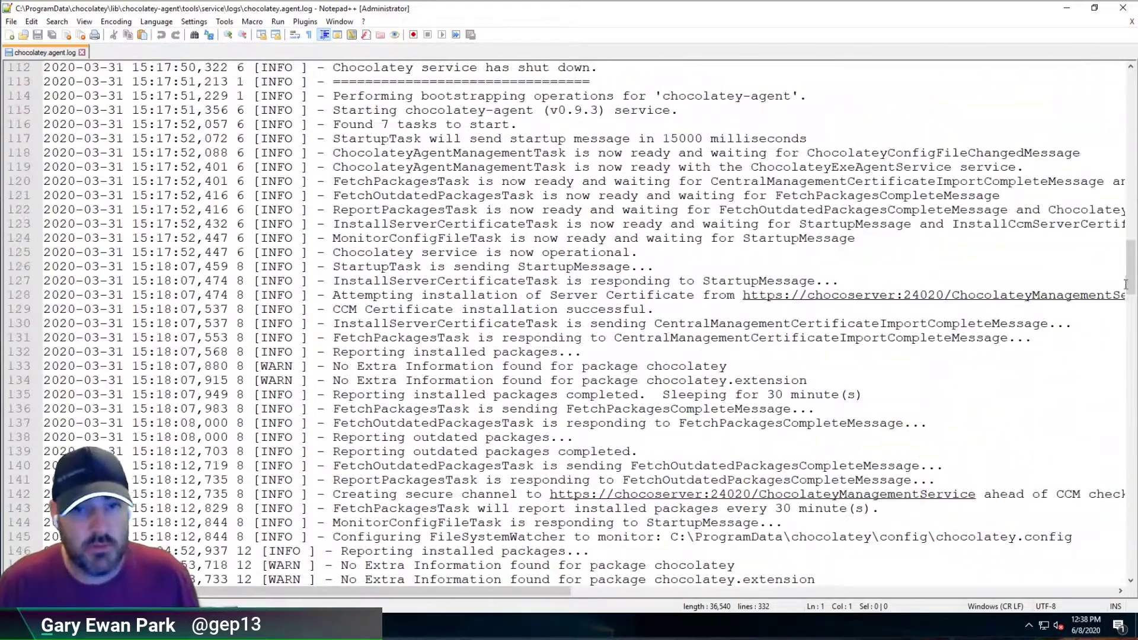
pyautogui.moveTo(1125, 284); pyautogui.dragTo(1125, 568)
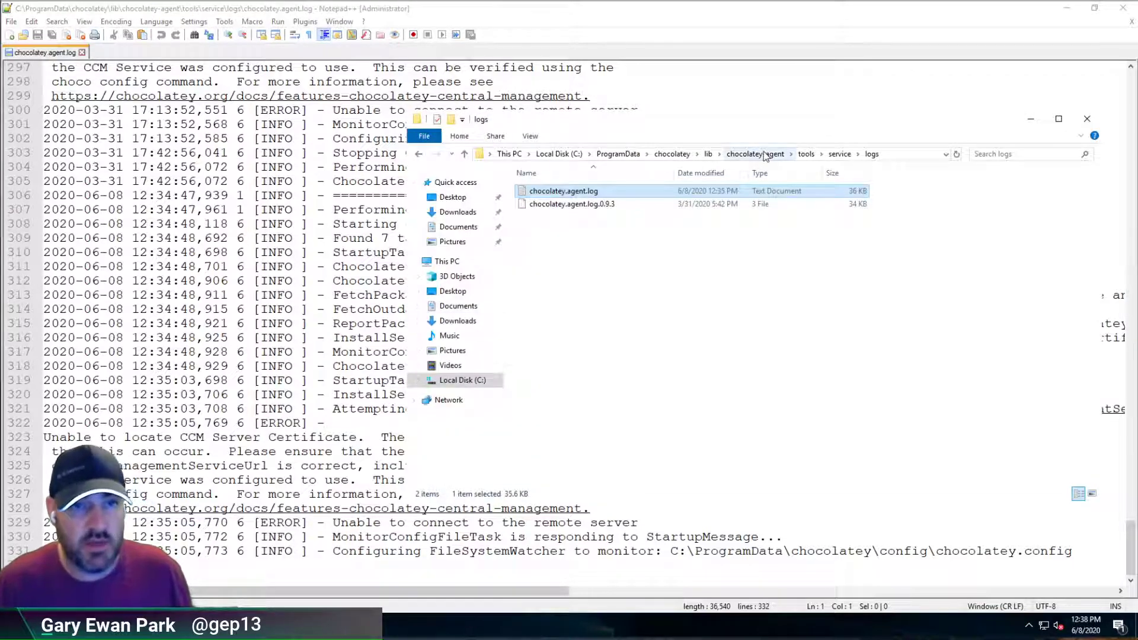
# Open ccm-service.log from chocolatey-management-service\tools\service\logs in Notepad++.
pyautogui.click(709, 154)
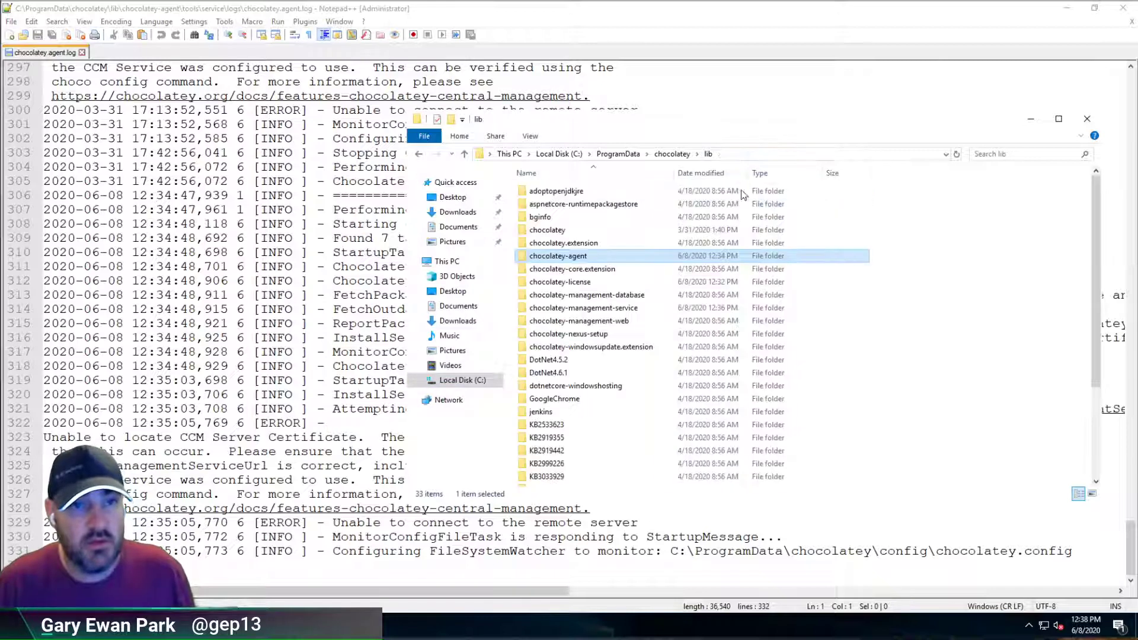
pyautogui.doubleClick(587, 310)
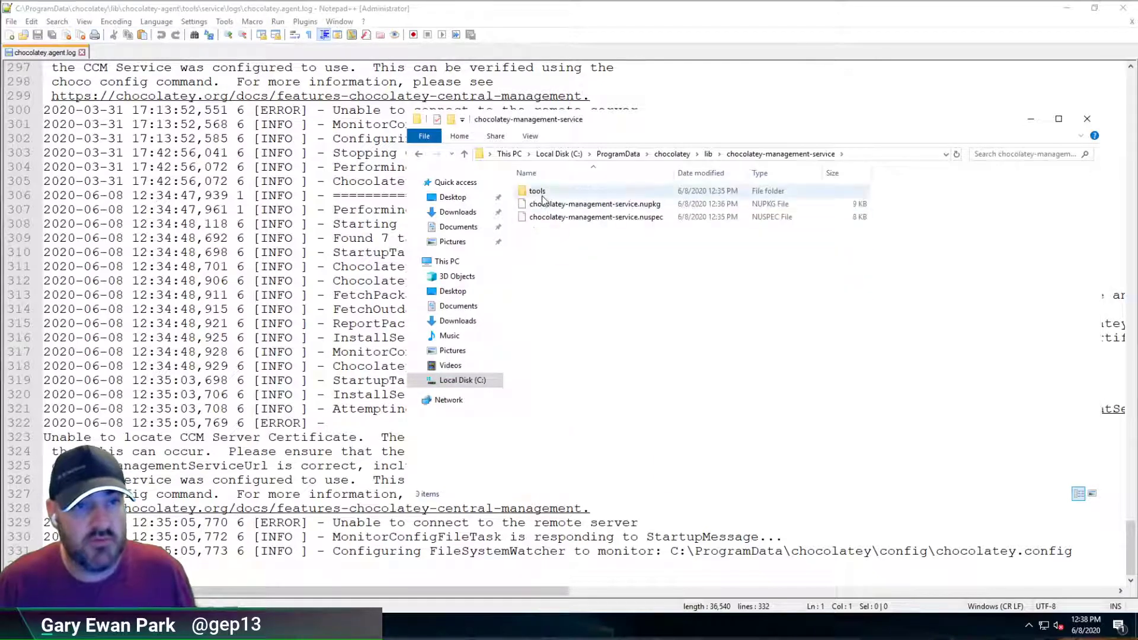
pyautogui.click(542, 193)
pyautogui.doubleClick(543, 192)
pyautogui.doubleClick(541, 192)
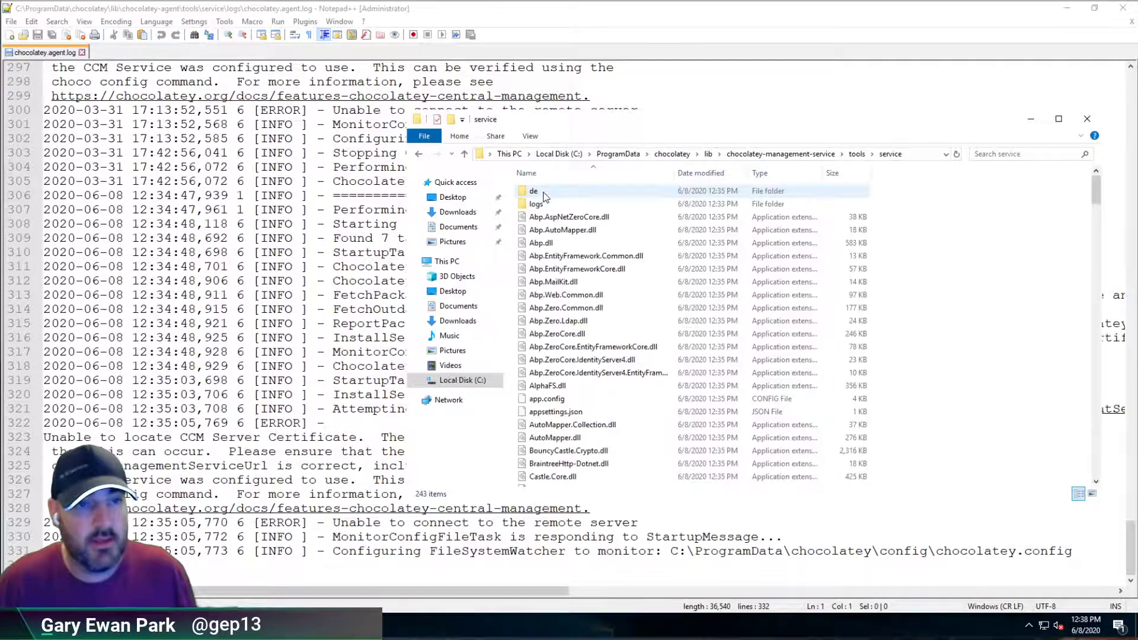
pyautogui.doubleClick(538, 205)
pyautogui.rightClick(541, 194)
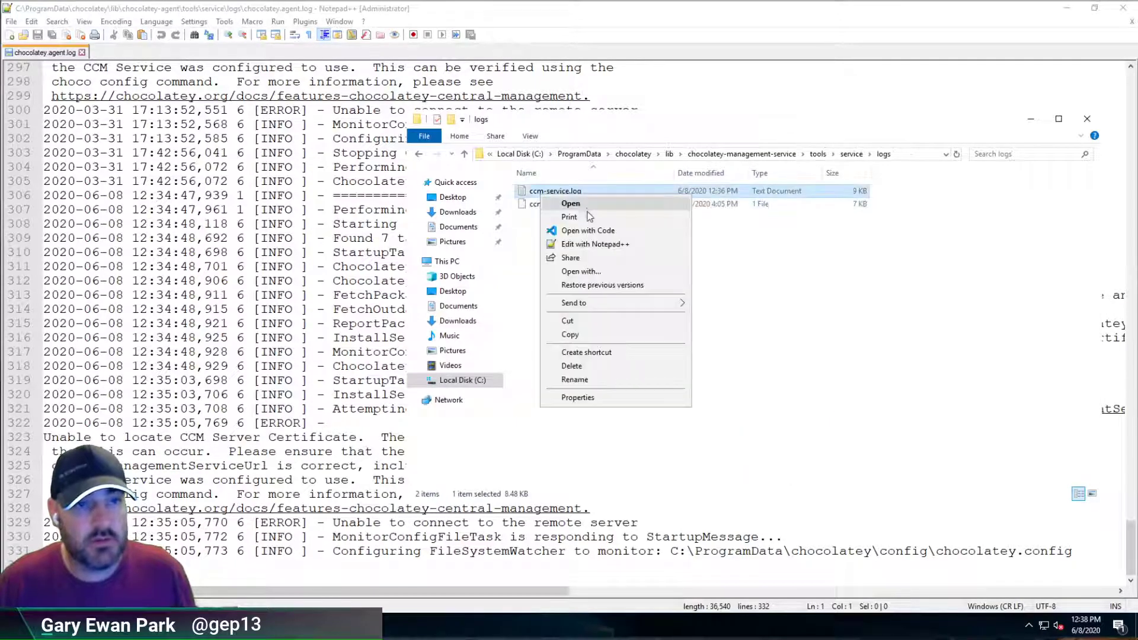
pyautogui.click(594, 245)
pyautogui.scroll(-15, 499, 283)
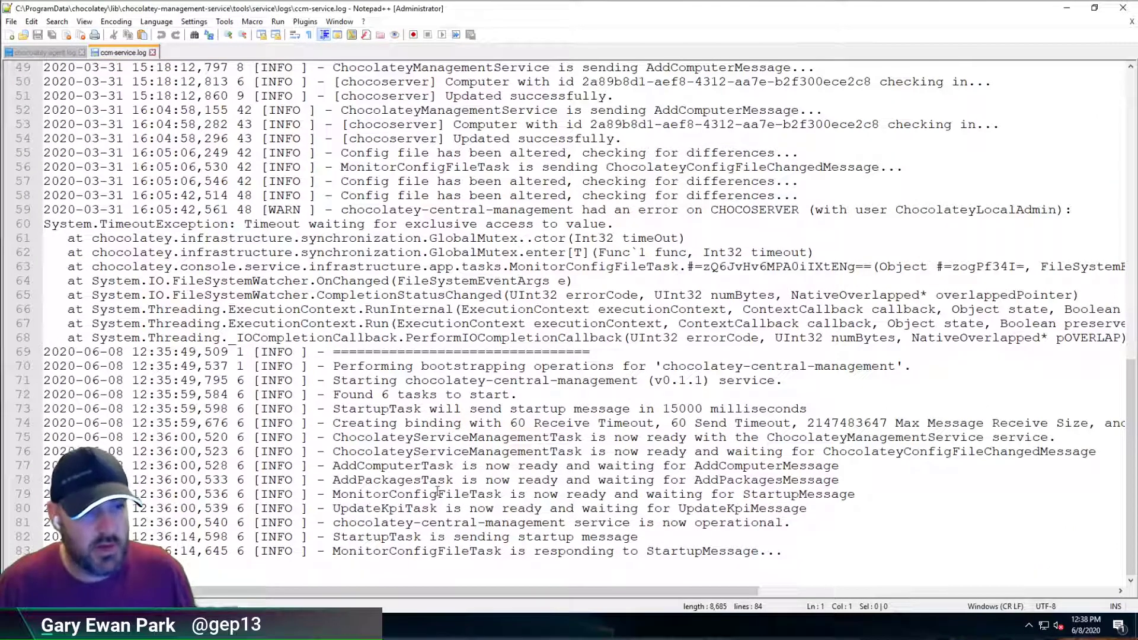
# Check the Chocolatey Agent service in Services, then return to the chocolatey.agent.log tab.
pyautogui.hotkey('alt', 'Tab')
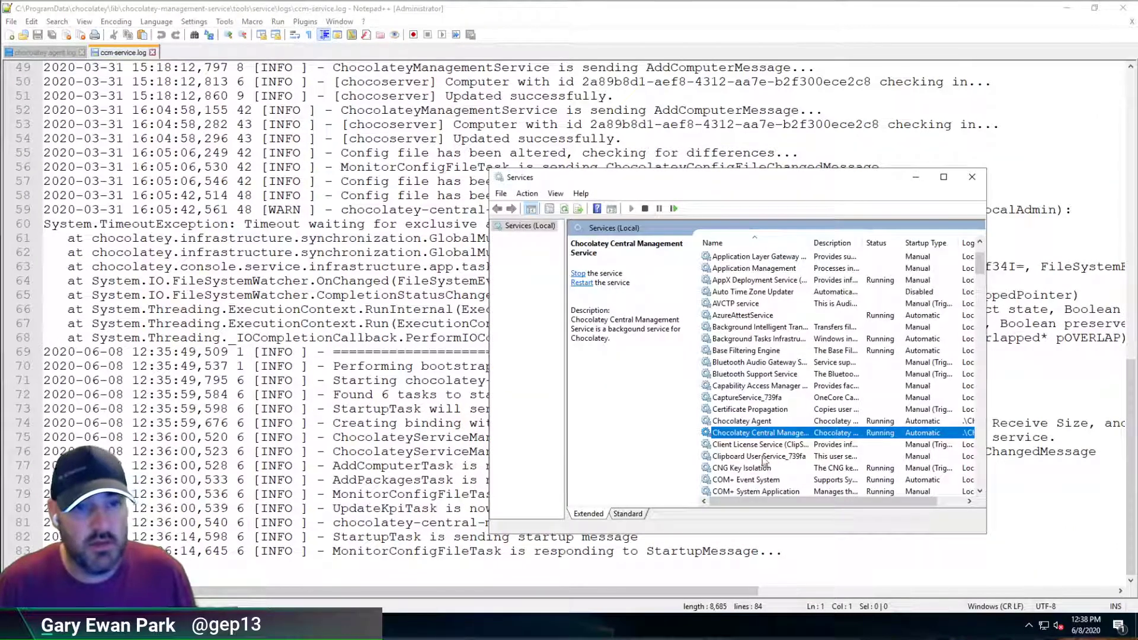
pyautogui.click(738, 422)
pyautogui.rightClick(740, 422)
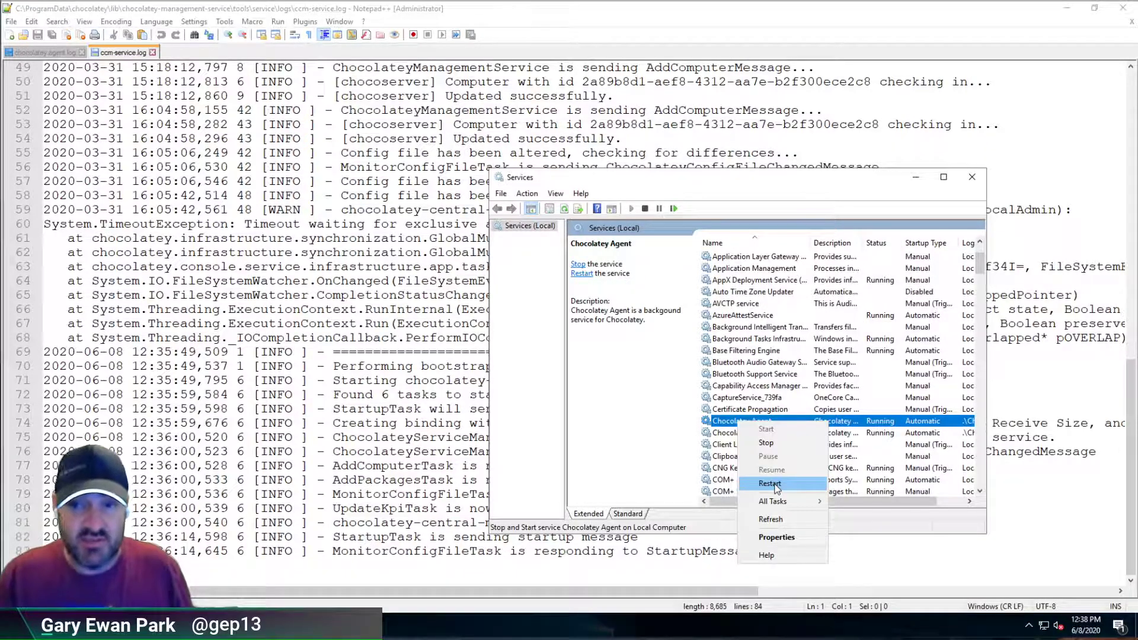
pyautogui.click(772, 485)
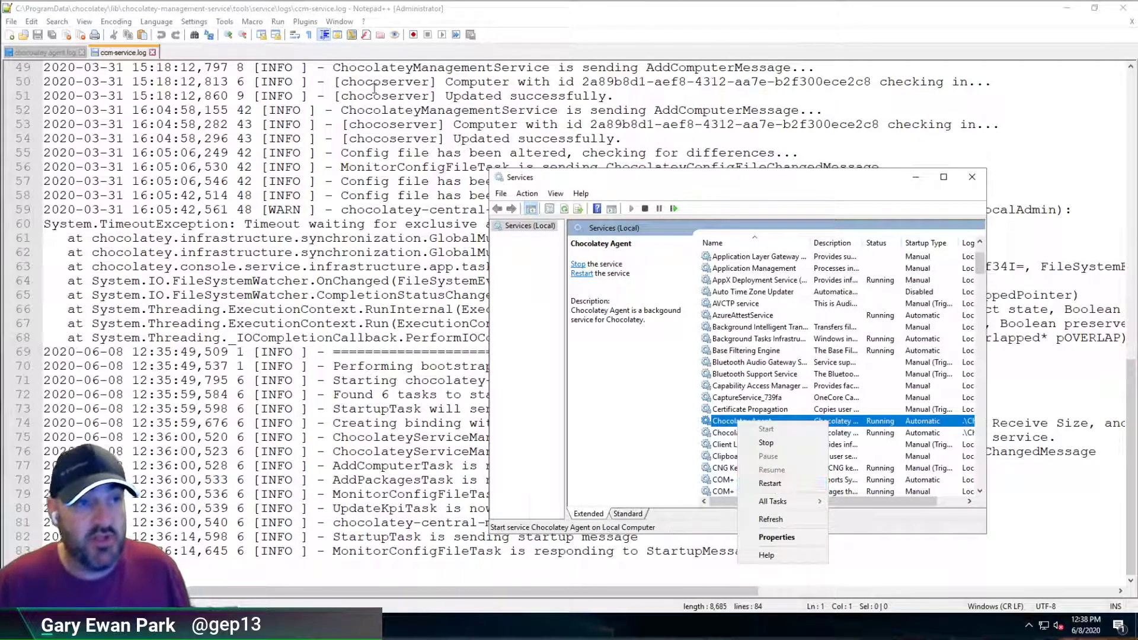
pyautogui.click(37, 56)
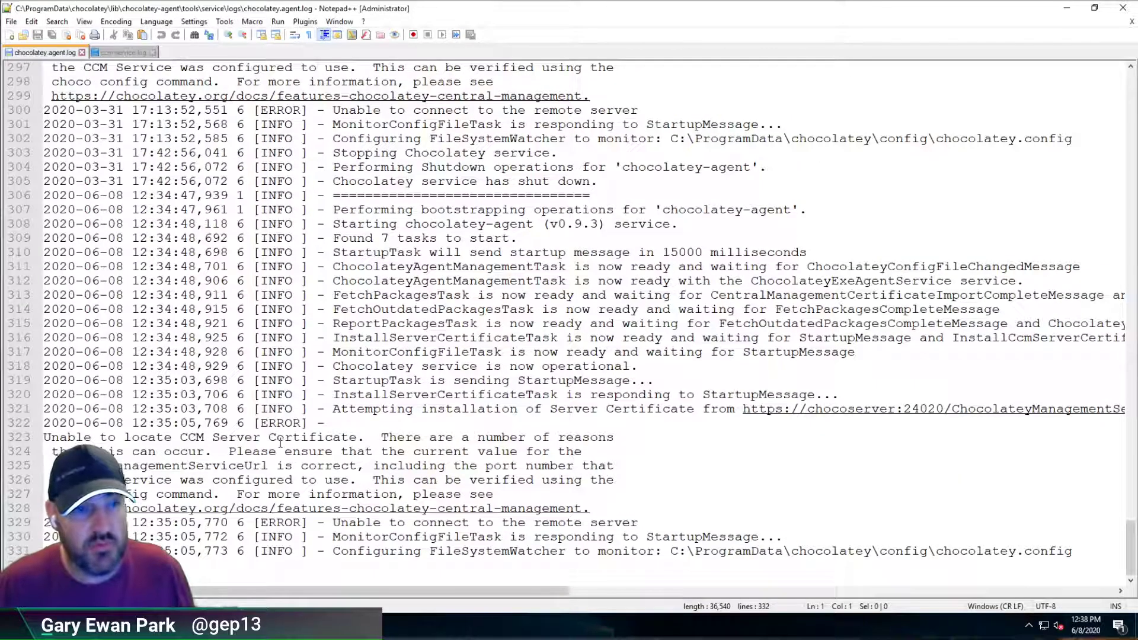
# Highlight the certificate error on lines 322–329, then restart the Chocolatey Agent service.
pyautogui.moveTo(262, 422); pyautogui.dragTo(513, 522)
pyautogui.click(562, 553)
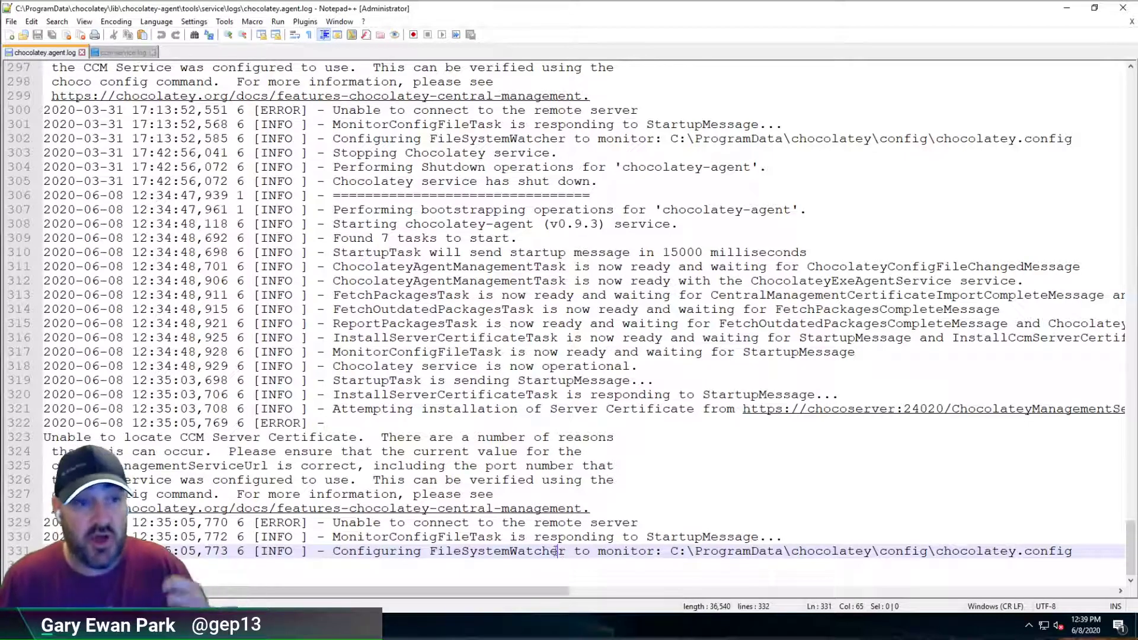
pyautogui.hotkey('alt', 'Tab')
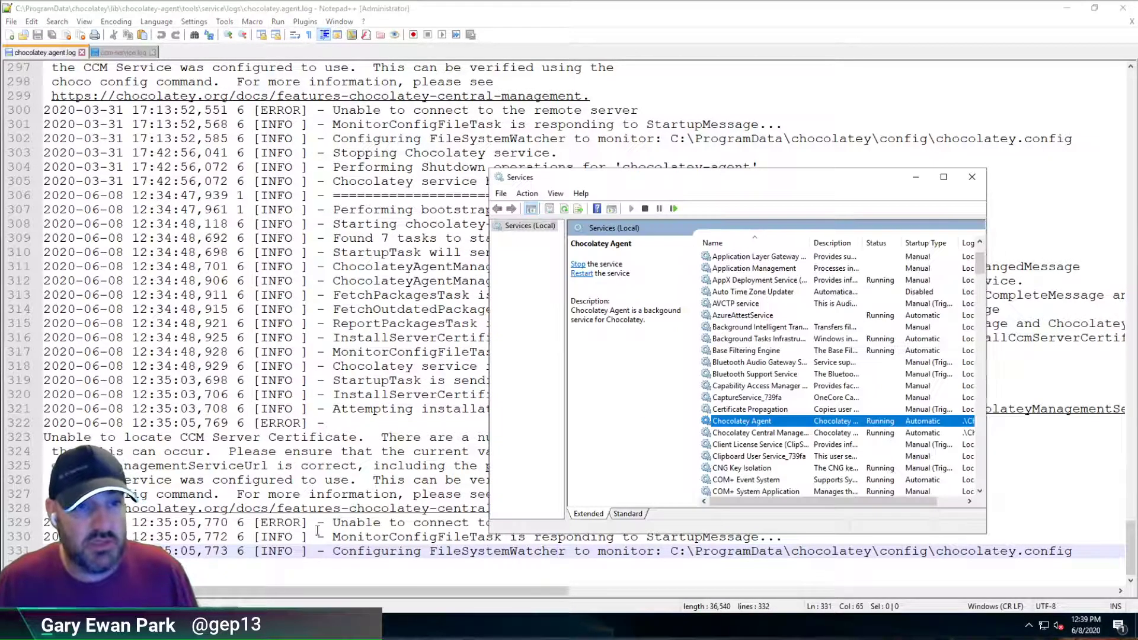
pyautogui.rightClick(762, 422)
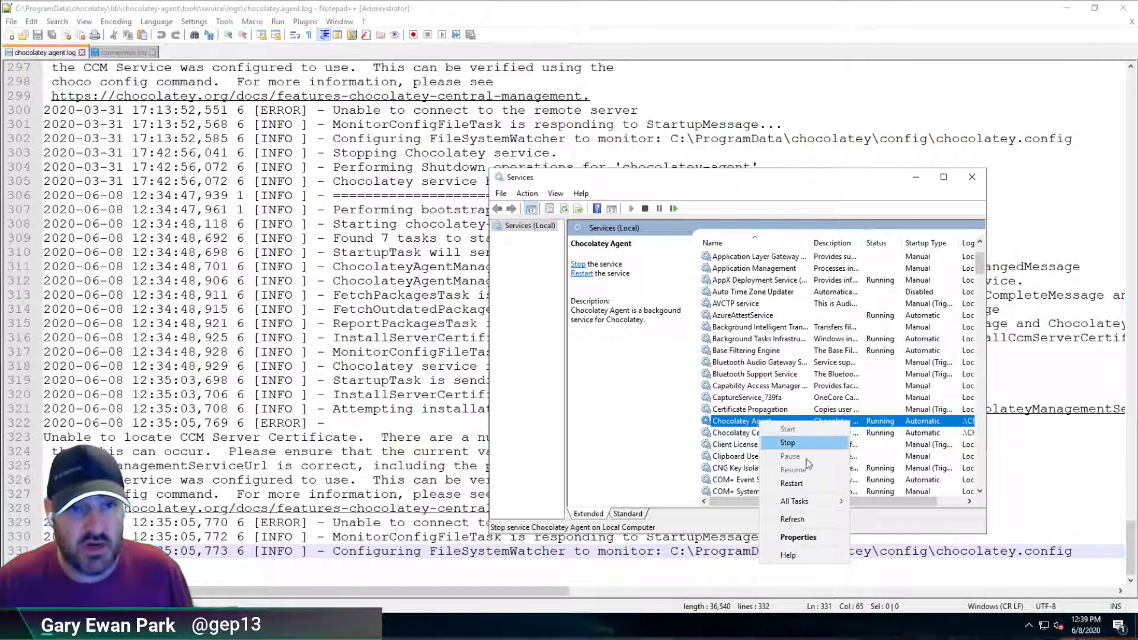
pyautogui.click(792, 483)
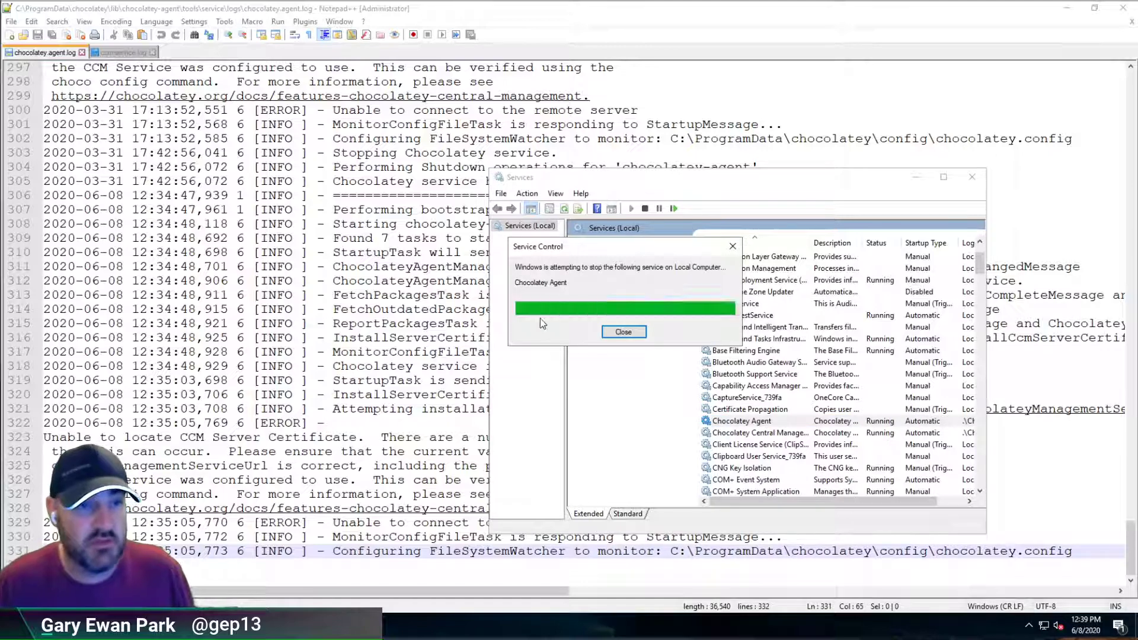
# Reload the agent log with Monitoring (tail -f) on and find 'CCM Certificate installation successful'.
pyautogui.click(247, 295)
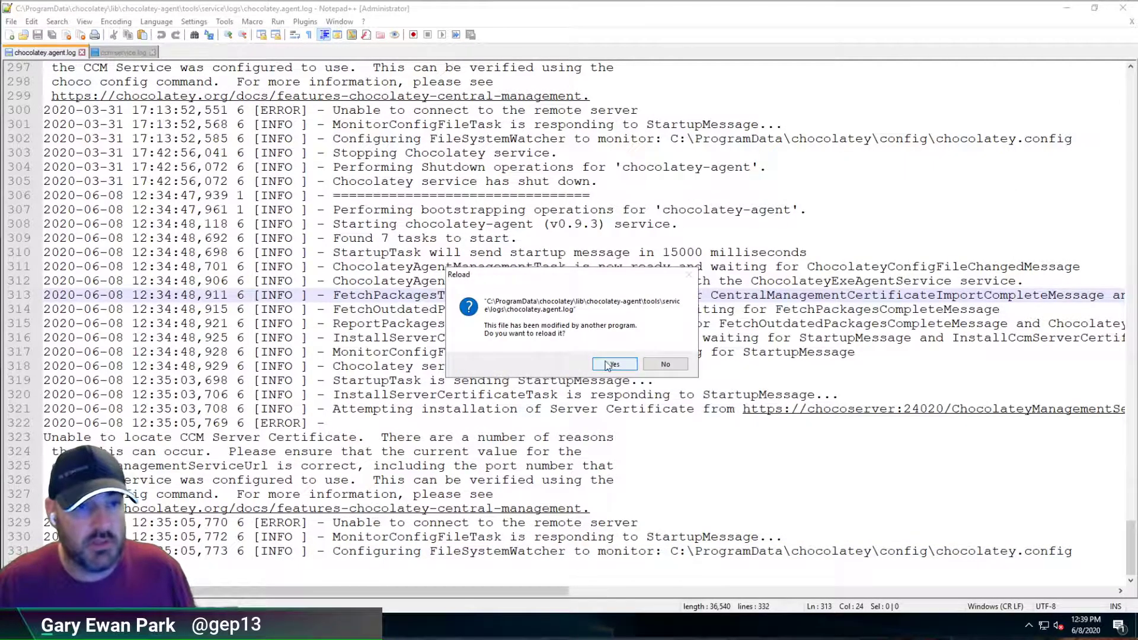
pyautogui.click(615, 364)
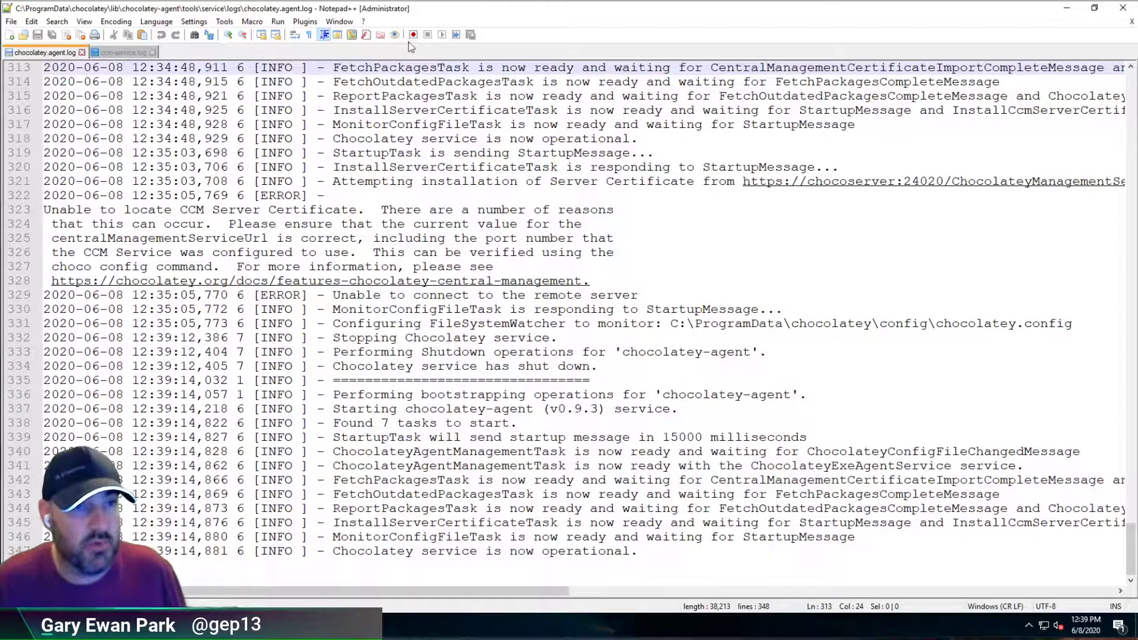
pyautogui.click(395, 34)
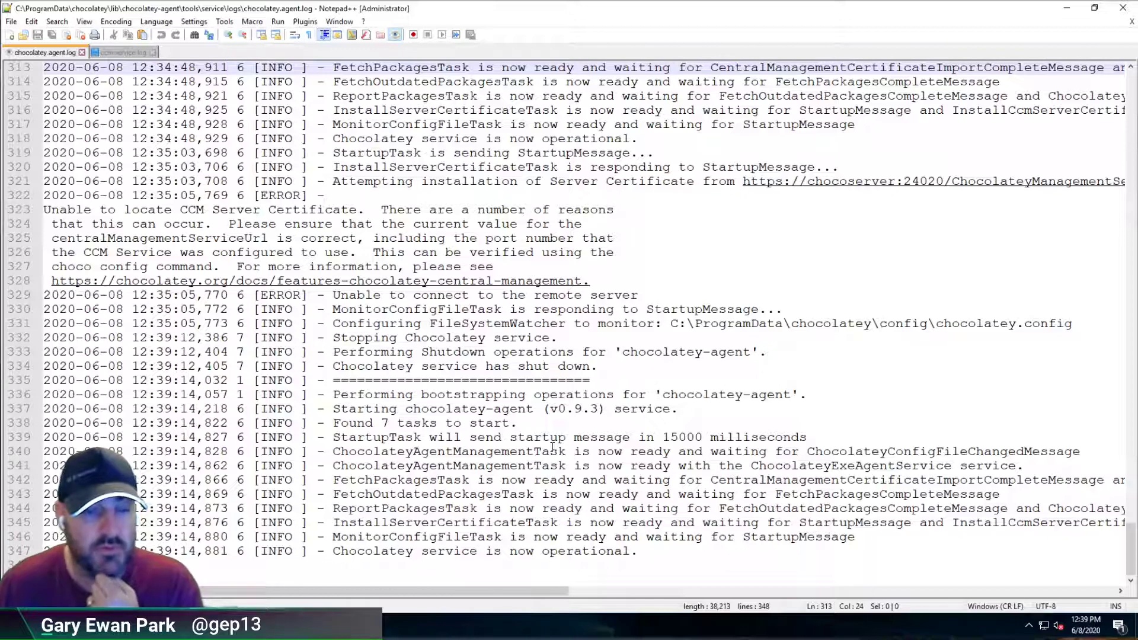
pyautogui.click(327, 509)
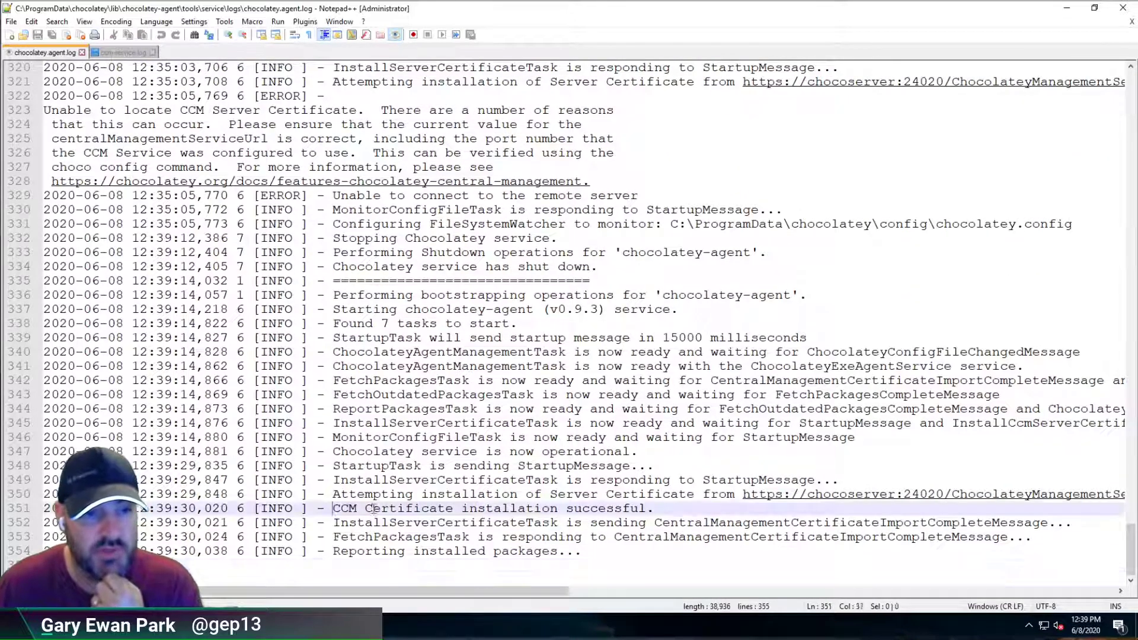
pyautogui.click(456, 480)
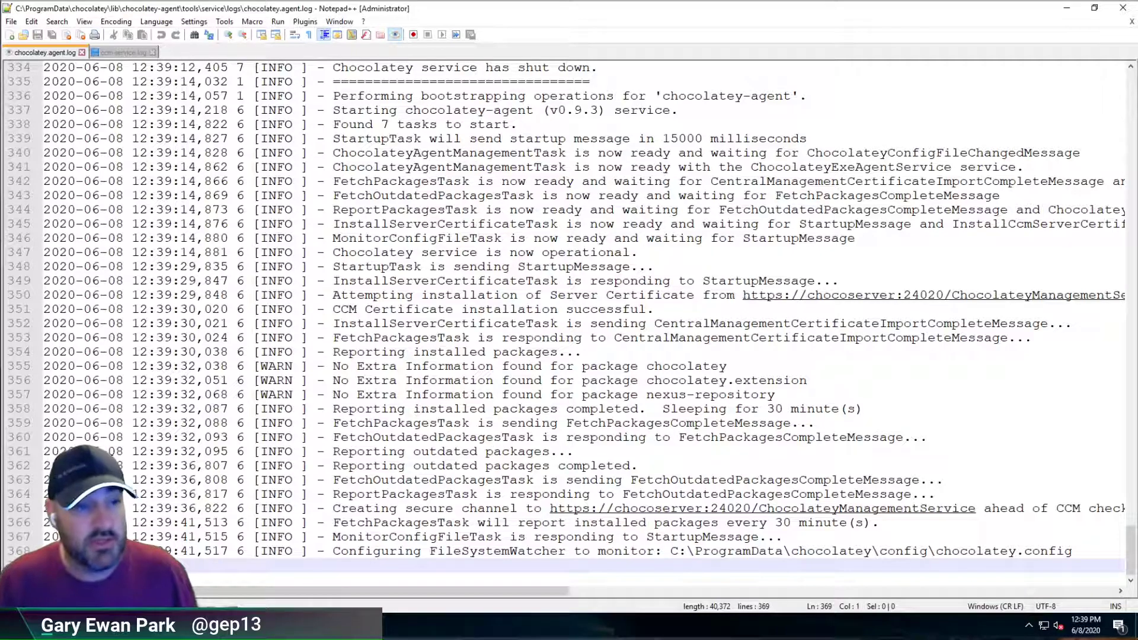
pyautogui.hotkey('alt', 'Tab')
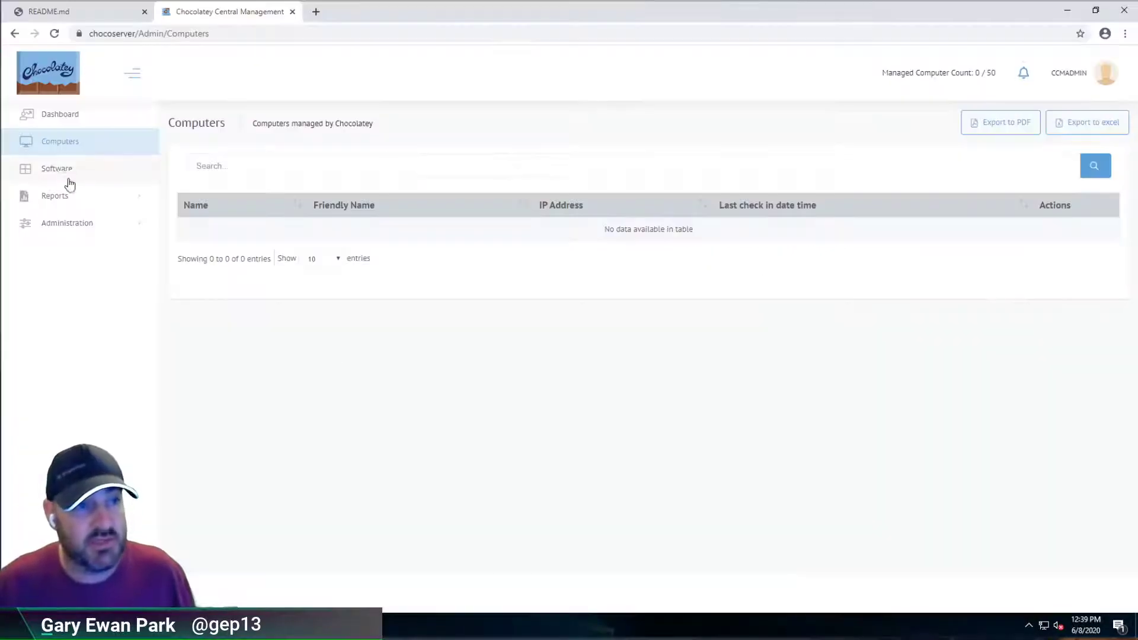
# Refresh the Computers list to show chocoserver and zoom the page to 150%.
pyautogui.click(52, 146)
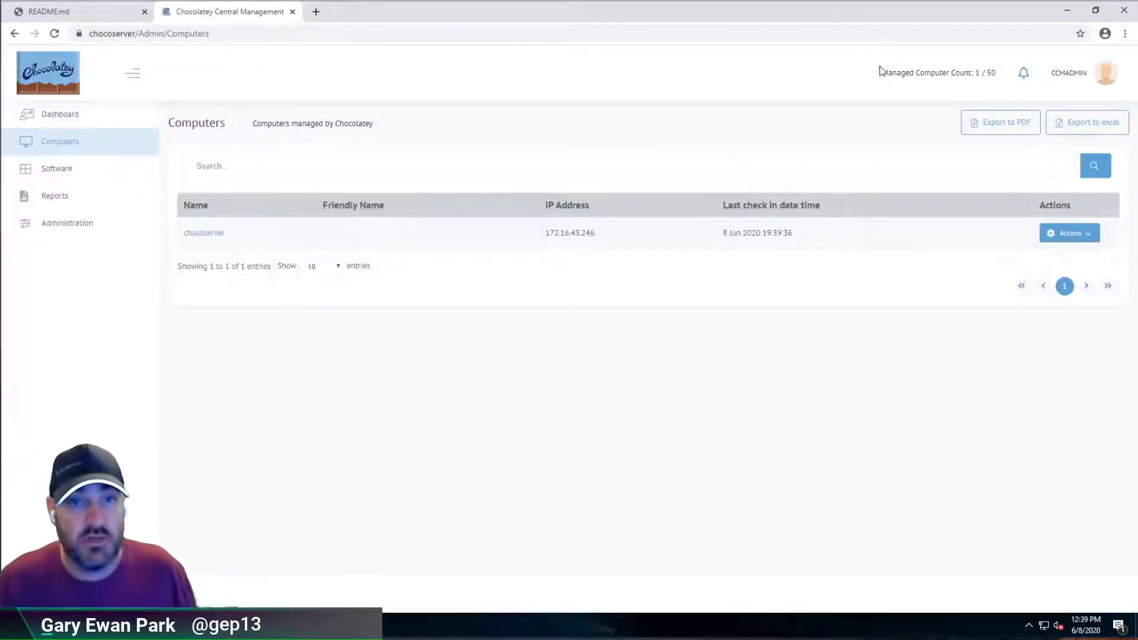
pyautogui.click(1125, 33)
pyautogui.click(1087, 149)
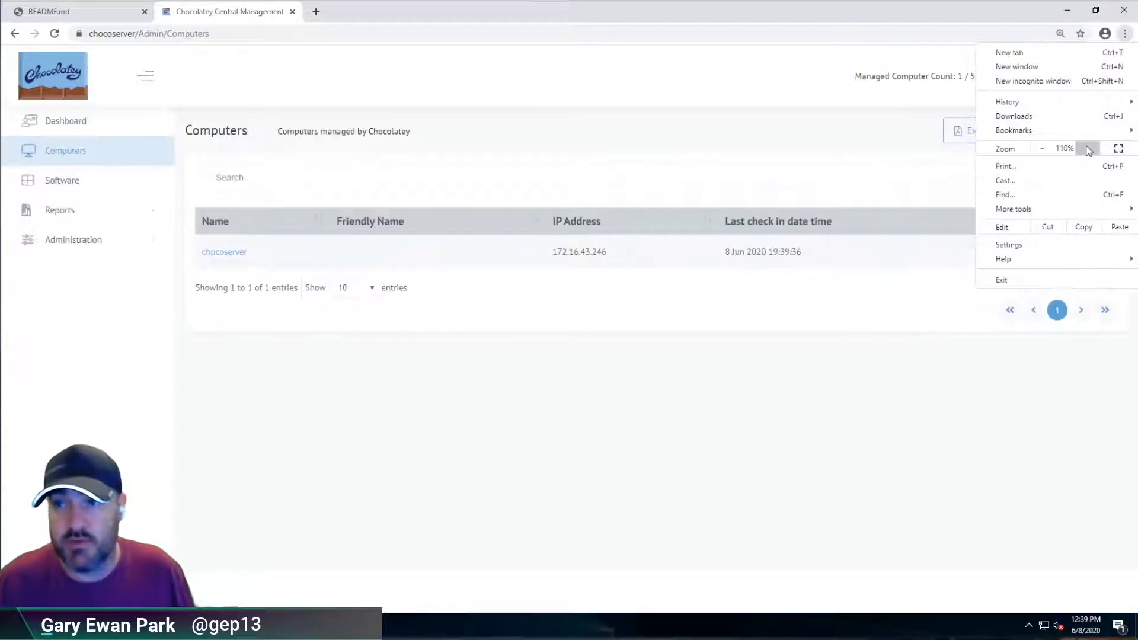
pyautogui.click(1087, 149)
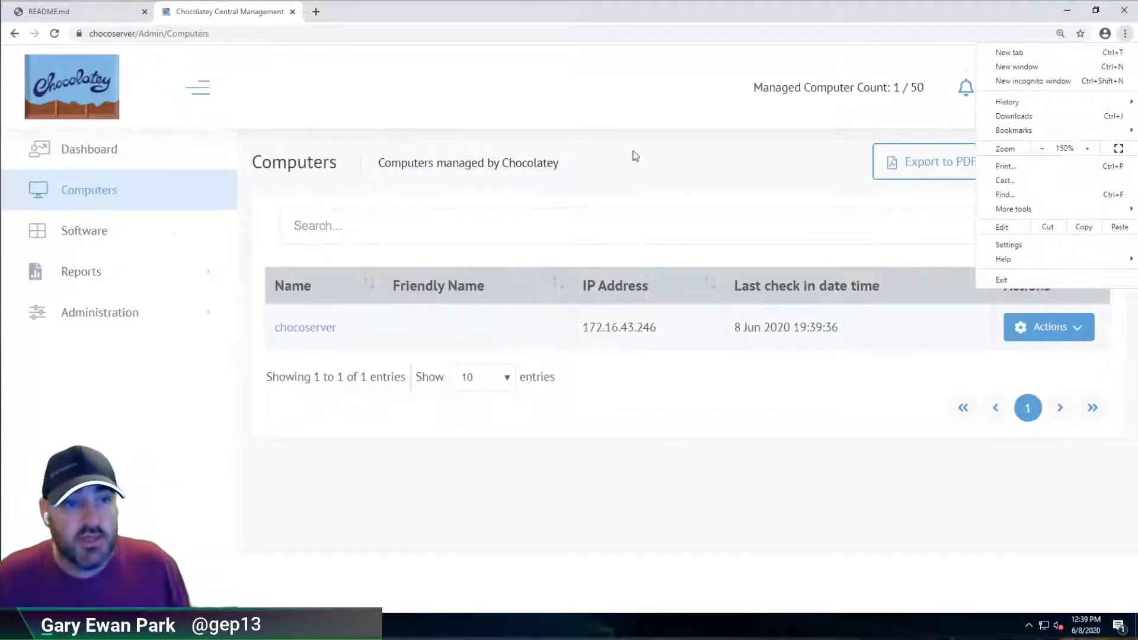
pyautogui.click(632, 153)
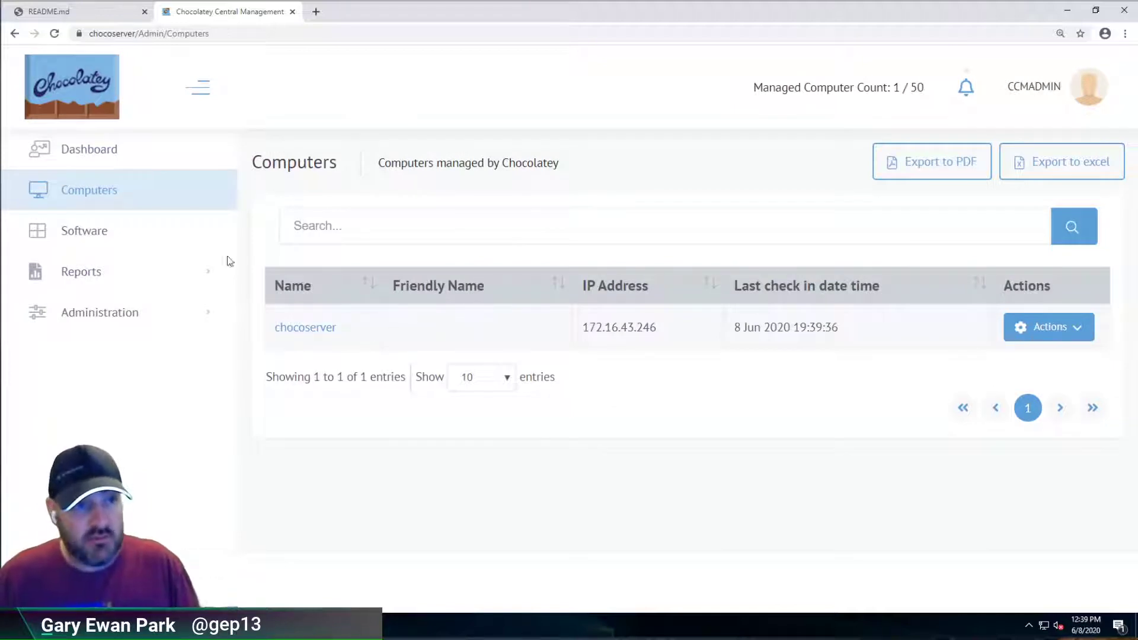
# Open chocoserver's details, scroll its 33 packages, and highlight aspnetcore-runtimepackagestore version 2.2.7.
pyautogui.click(317, 332)
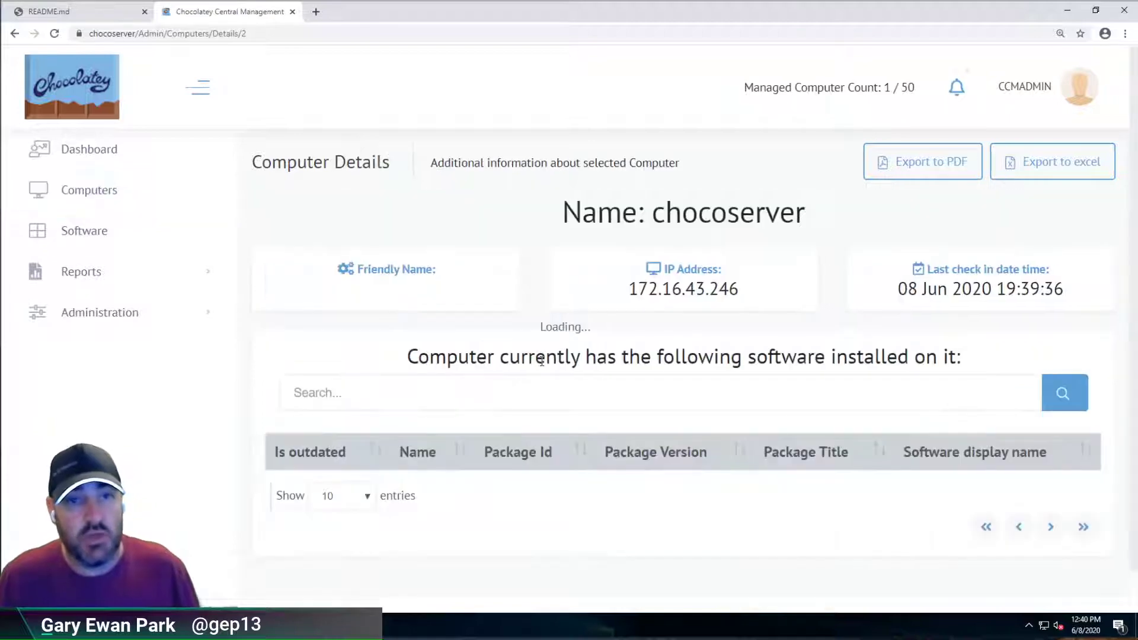
pyautogui.scroll(-3, 477, 433)
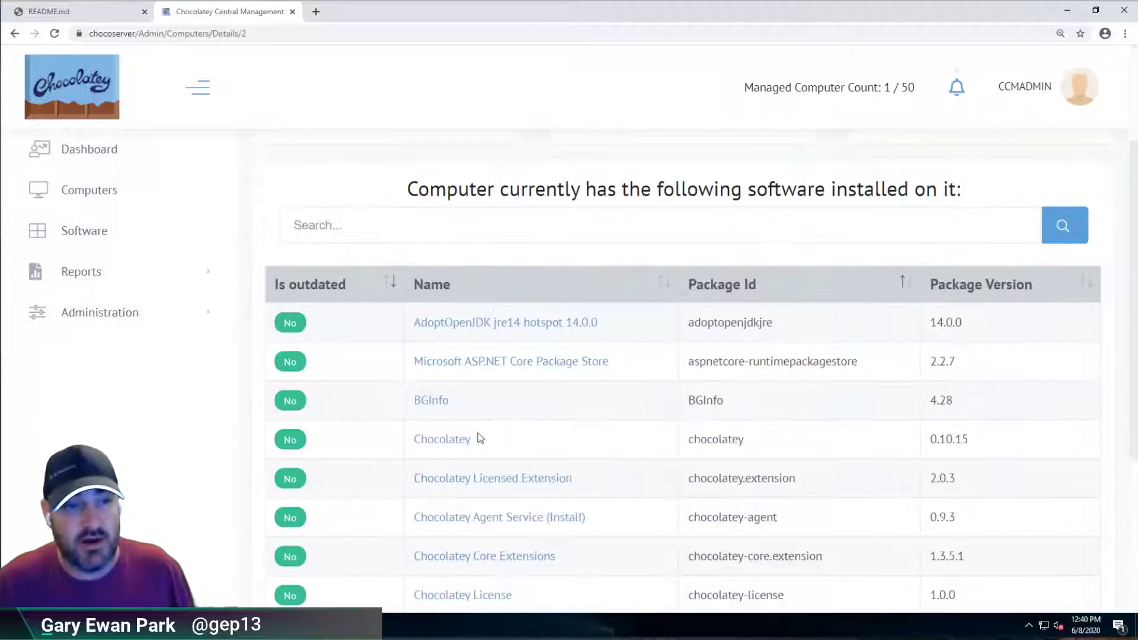
pyautogui.scroll(-3, 390, 288)
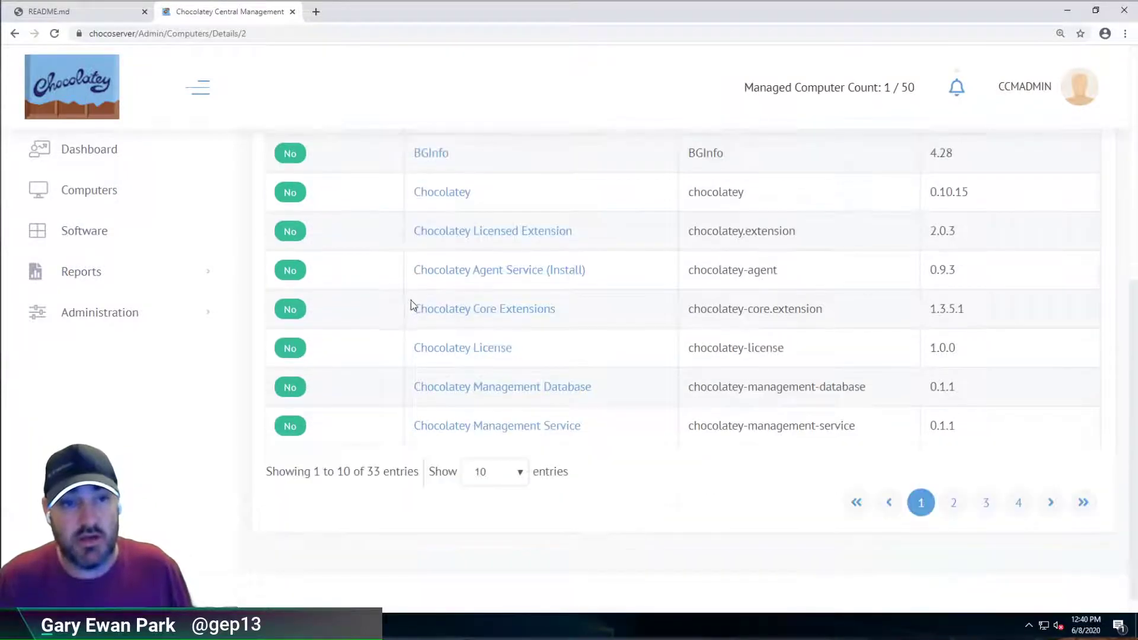
pyautogui.scroll(1, 412, 308)
pyautogui.scroll(2, 413, 307)
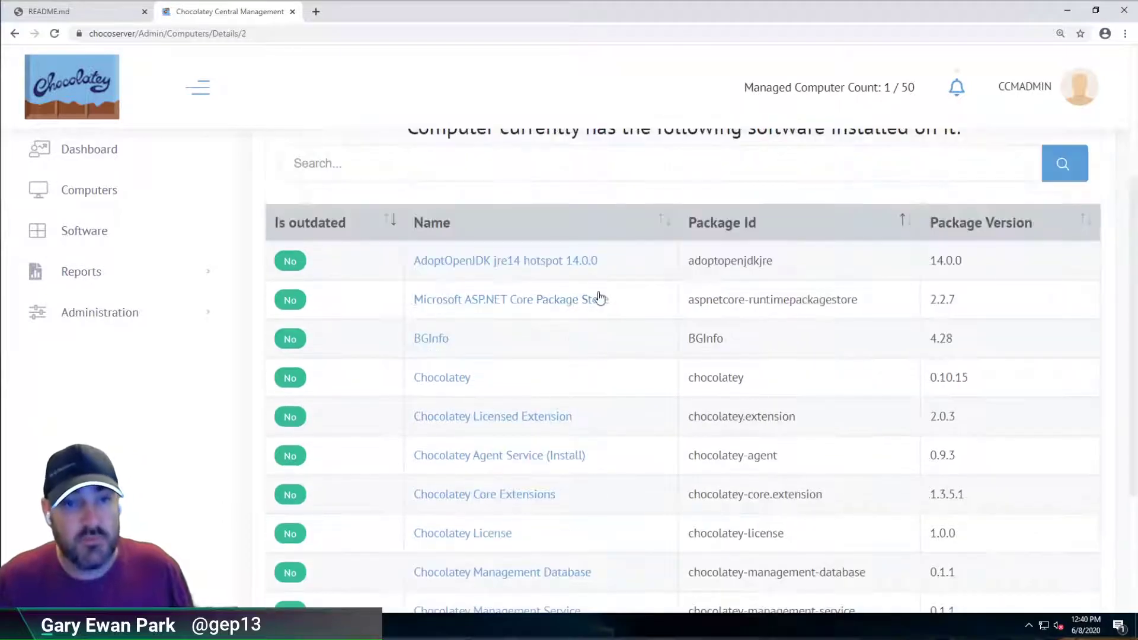
pyautogui.moveTo(973, 305); pyautogui.dragTo(811, 315)
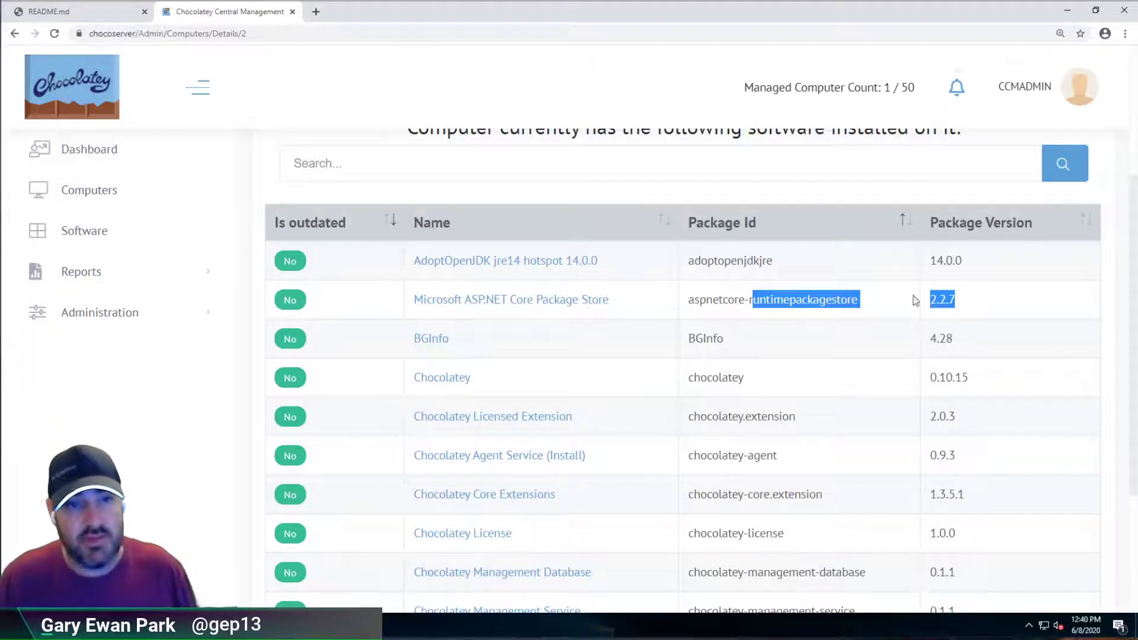
pyautogui.click(943, 299)
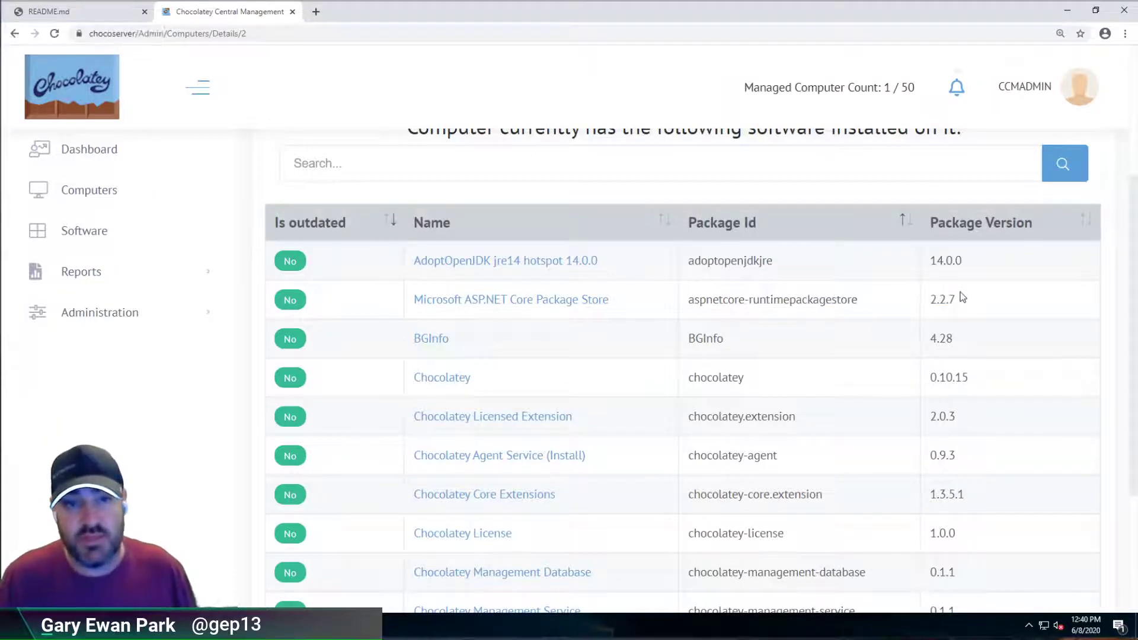
# Switch to the README.md tab showing the note on packages pinned at 2.2.7.
pyautogui.click(47, 13)
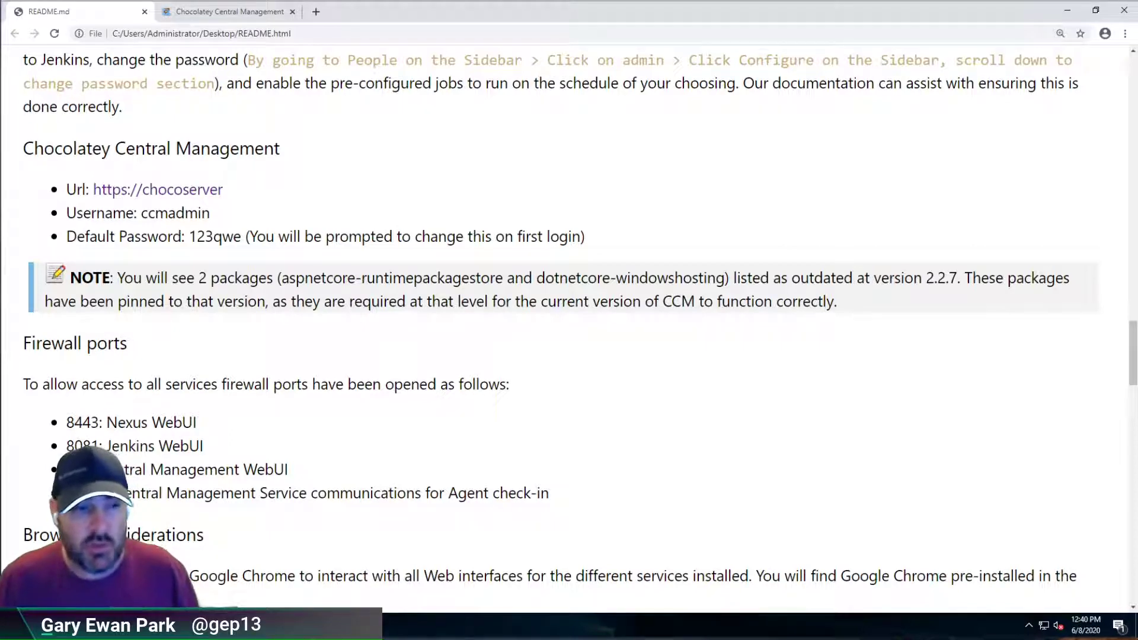
# Run choco source in PowerShell, highlight the disabled chocolatey source, then return to the CCM tab.
pyautogui.hotkey('alt', 'Tab')
pyautogui.write('choco')
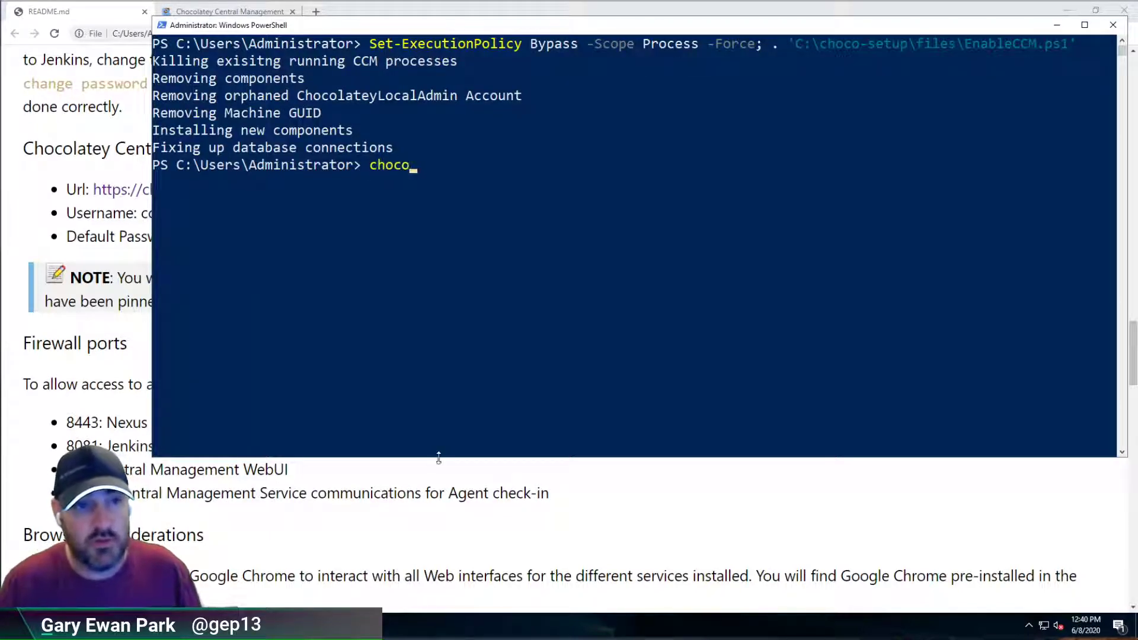
pyautogui.write(' ouource')
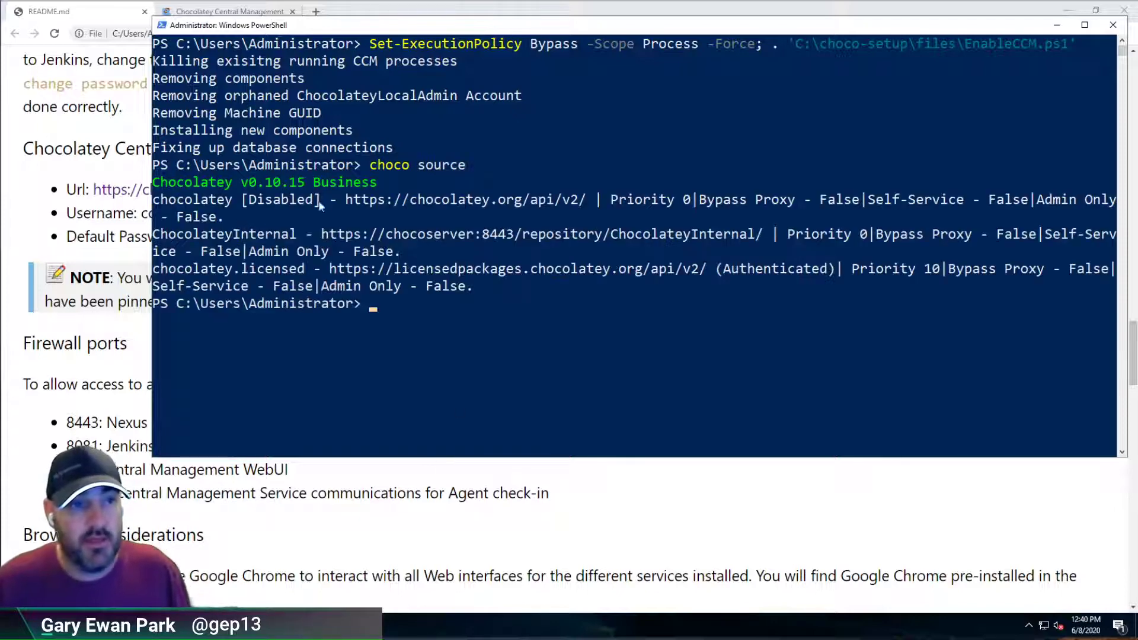
pyautogui.moveTo(192, 200); pyautogui.dragTo(314, 203)
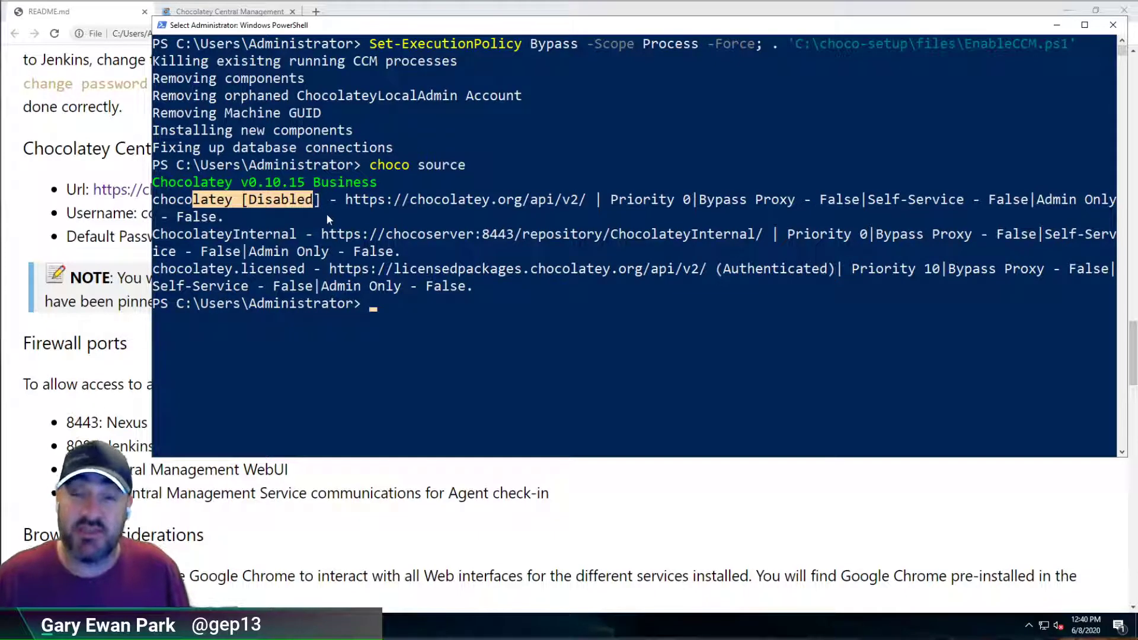
pyautogui.hotkey('alt', 'Tab')
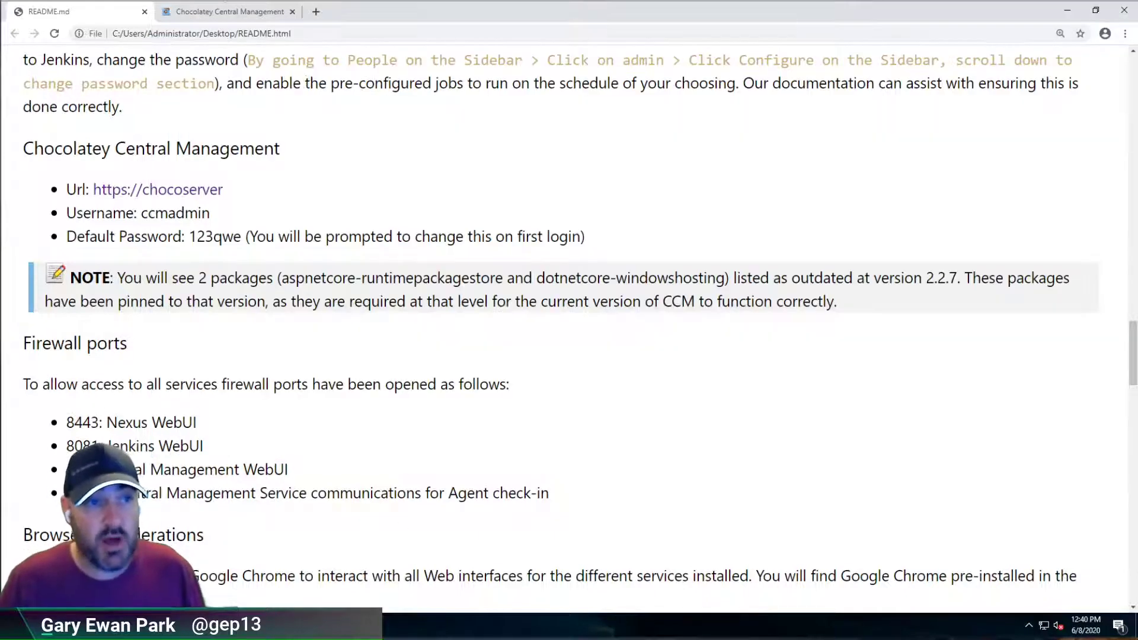
pyautogui.click(226, 15)
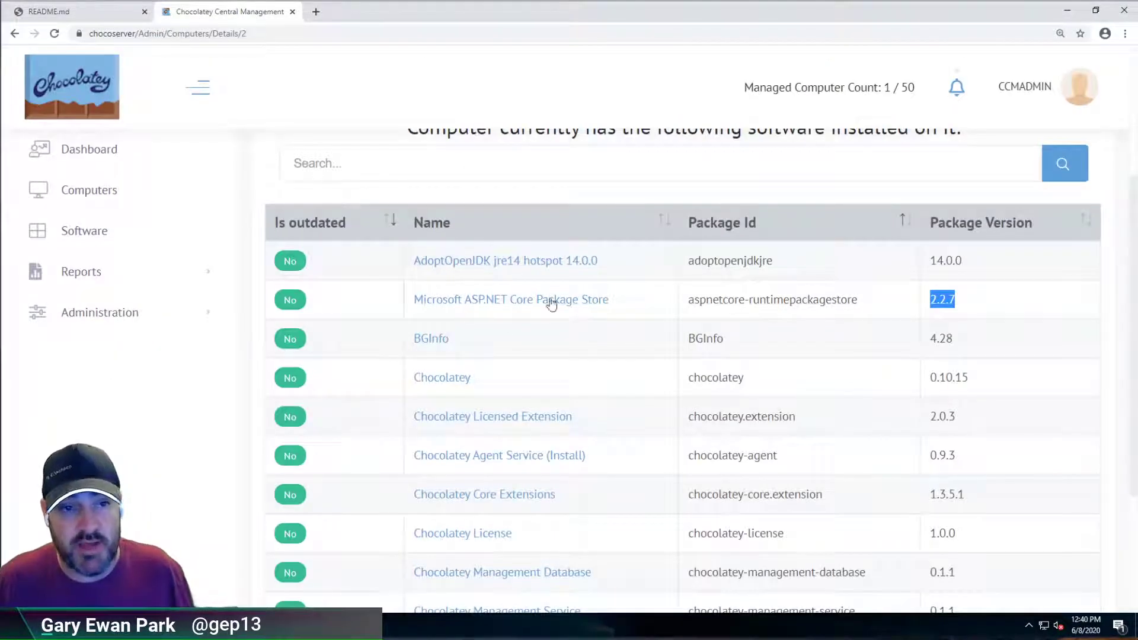
pyautogui.click(1003, 307)
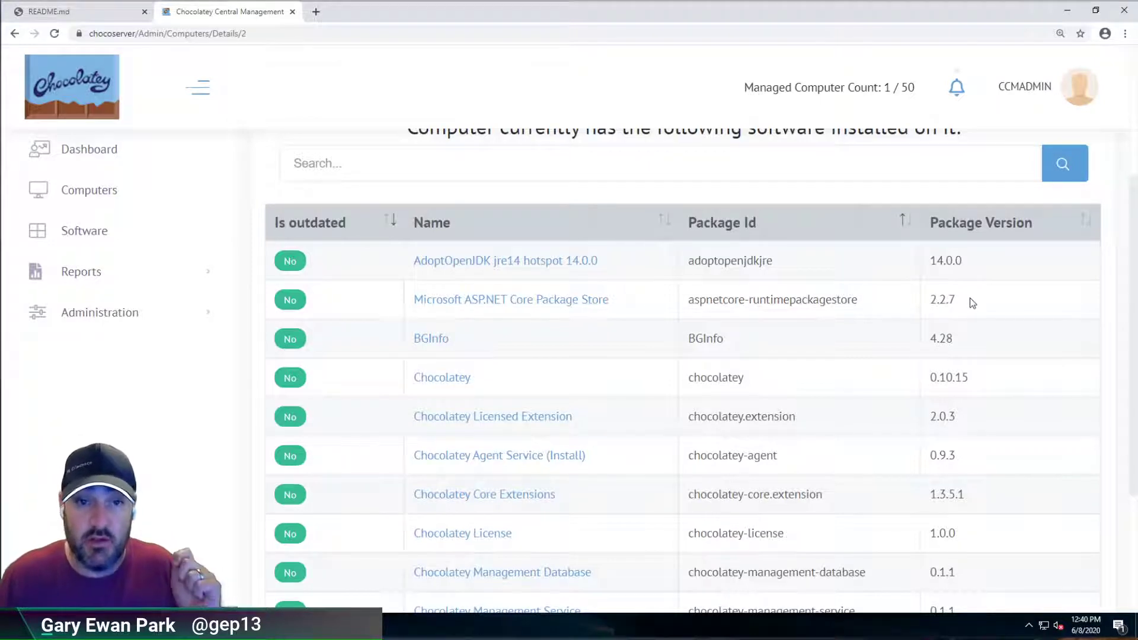
pyautogui.moveTo(960, 302); pyautogui.dragTo(920, 303)
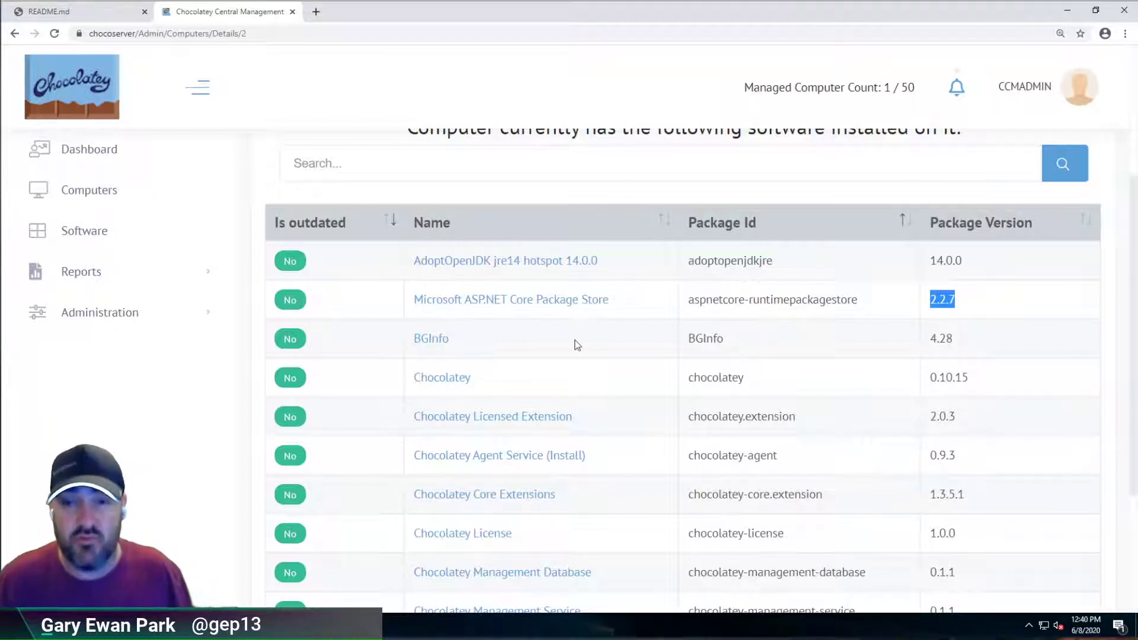
pyautogui.hotkey('alt', 'Tab')
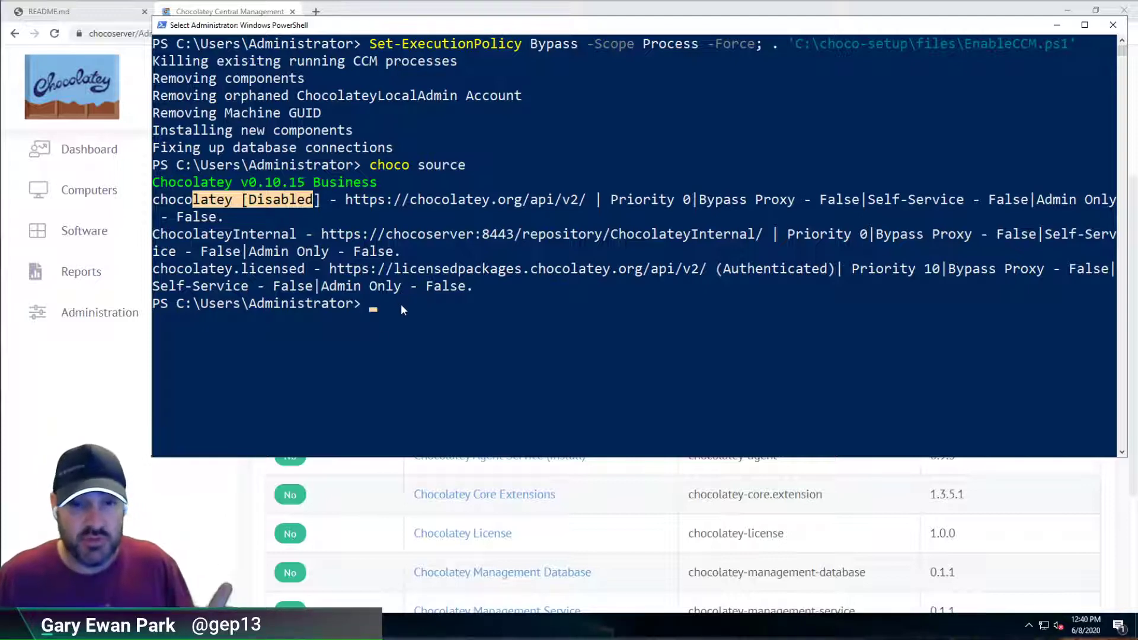
pyautogui.click(166, 482)
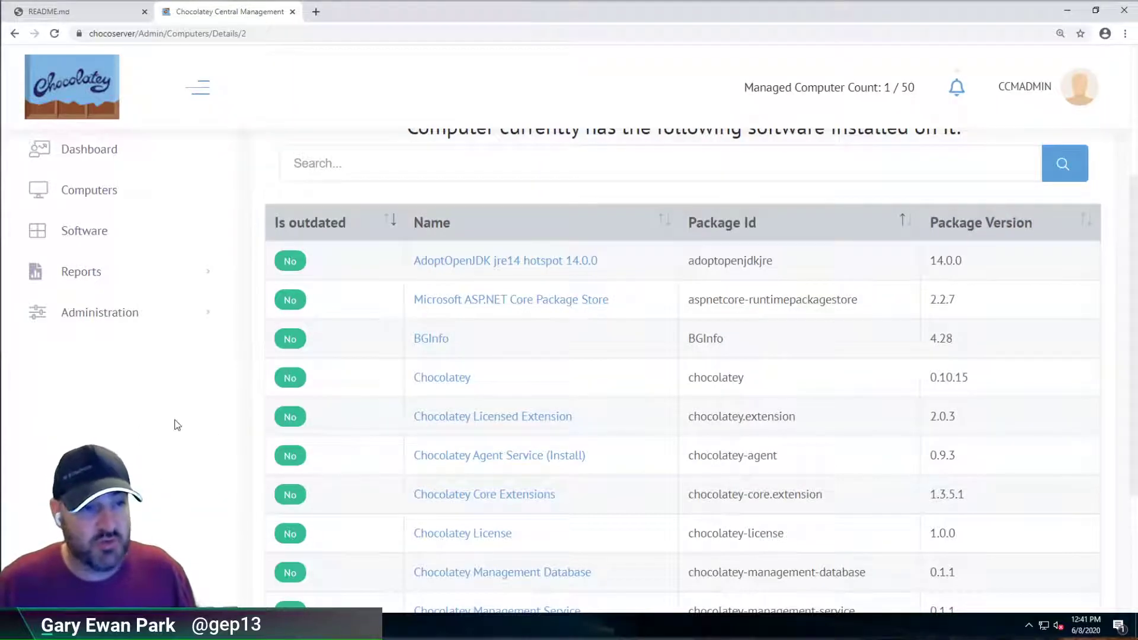
# Scroll the README from its Central Management note down to the Firewall ports section (8443, 8081, 443, 24020).
pyautogui.click(83, 11)
pyautogui.scroll(6, 316, 357)
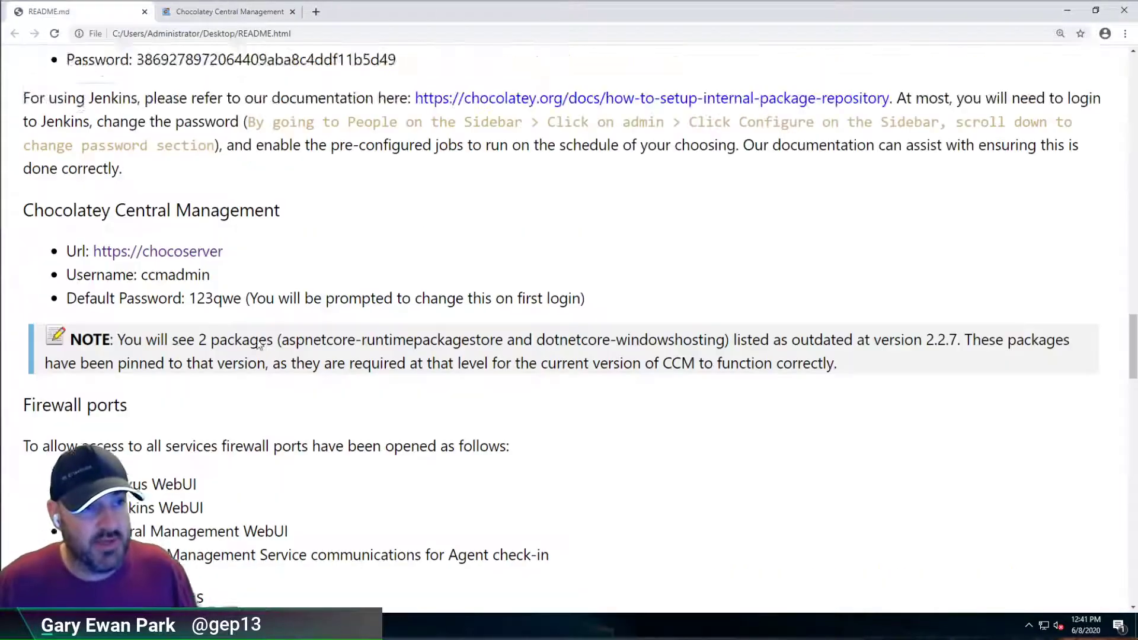
pyautogui.scroll(15, 316, 357)
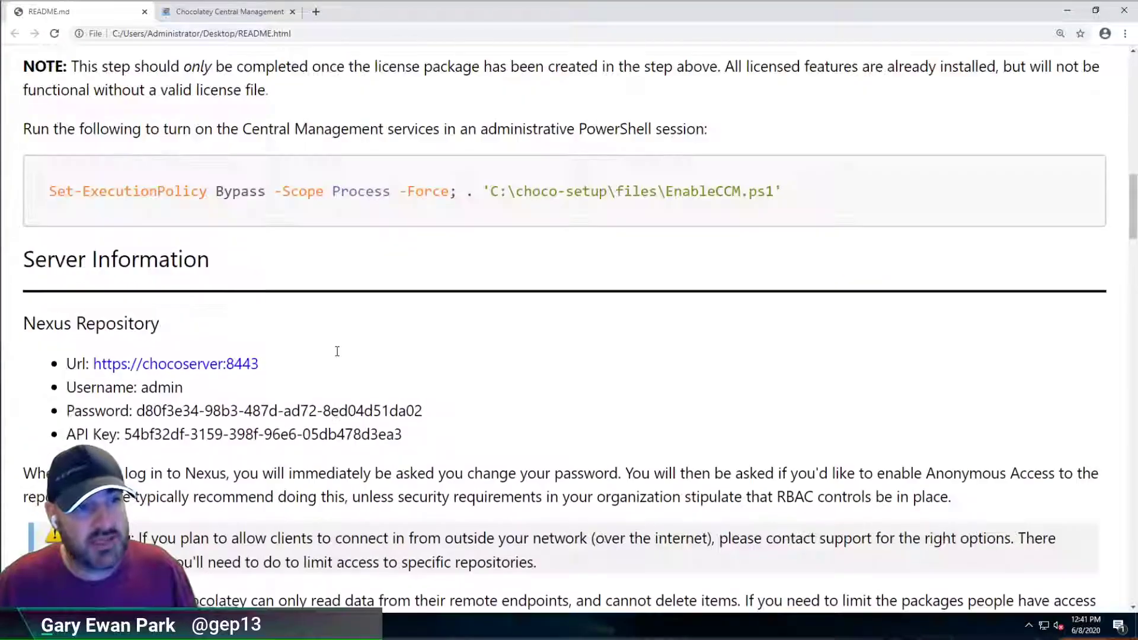
pyautogui.scroll(2, 427, 333)
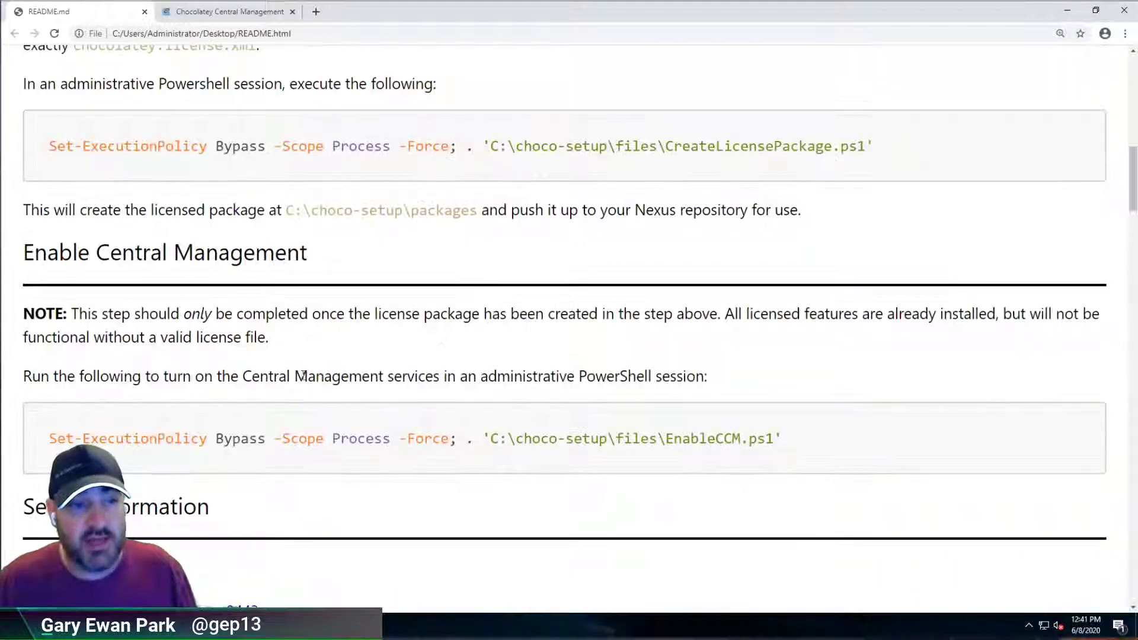
pyautogui.scroll(-4, 316, 382)
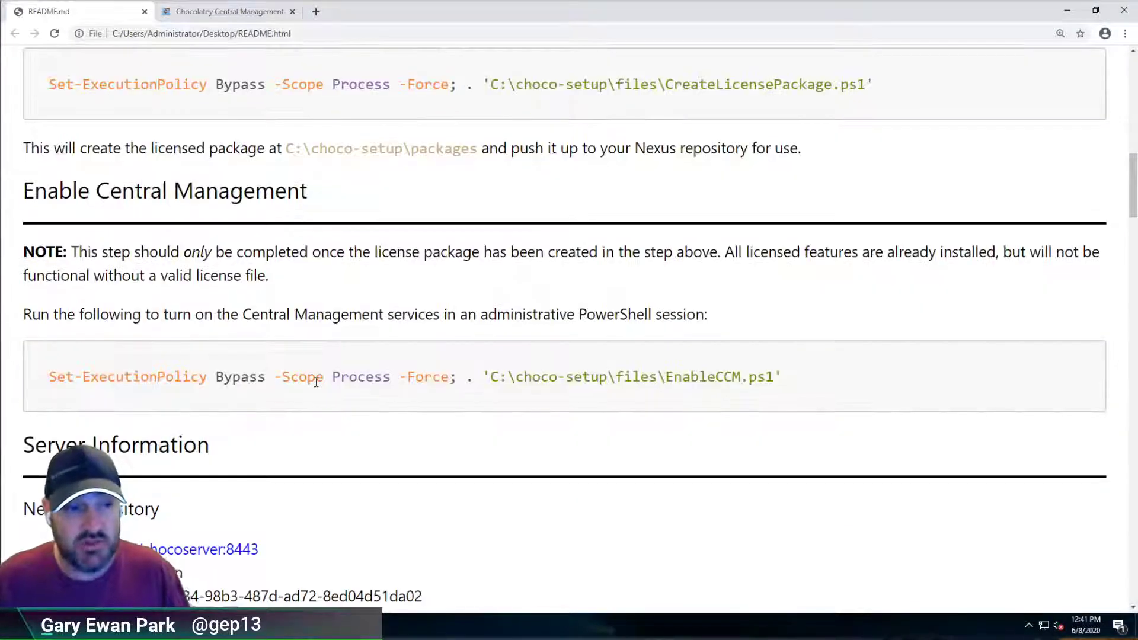
pyautogui.scroll(-13, 316, 382)
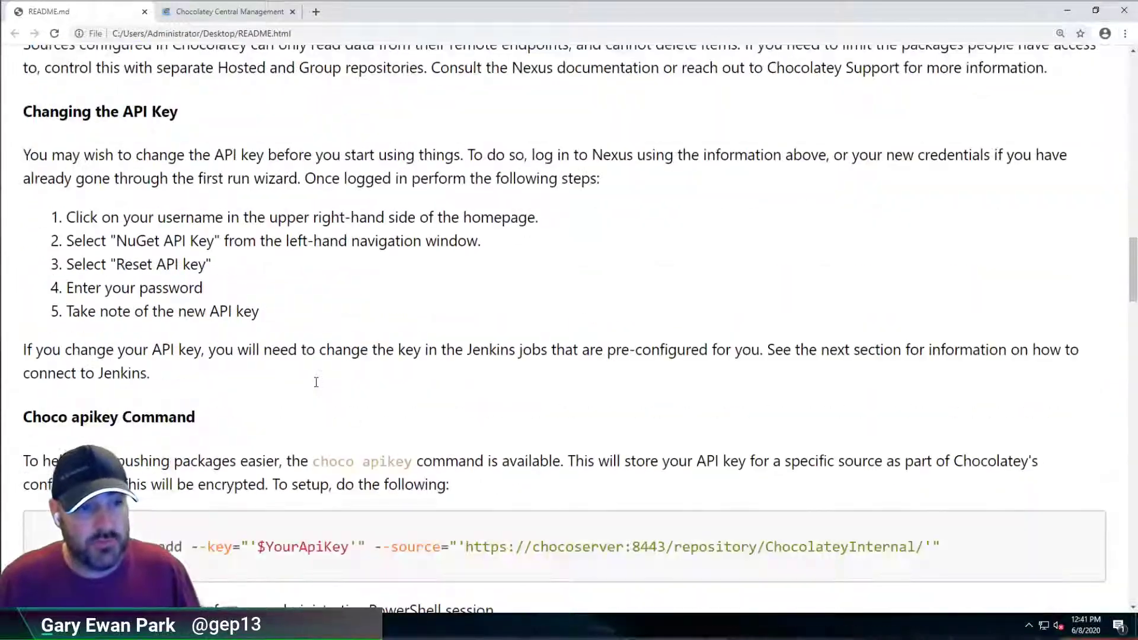
pyautogui.scroll(-5, 318, 388)
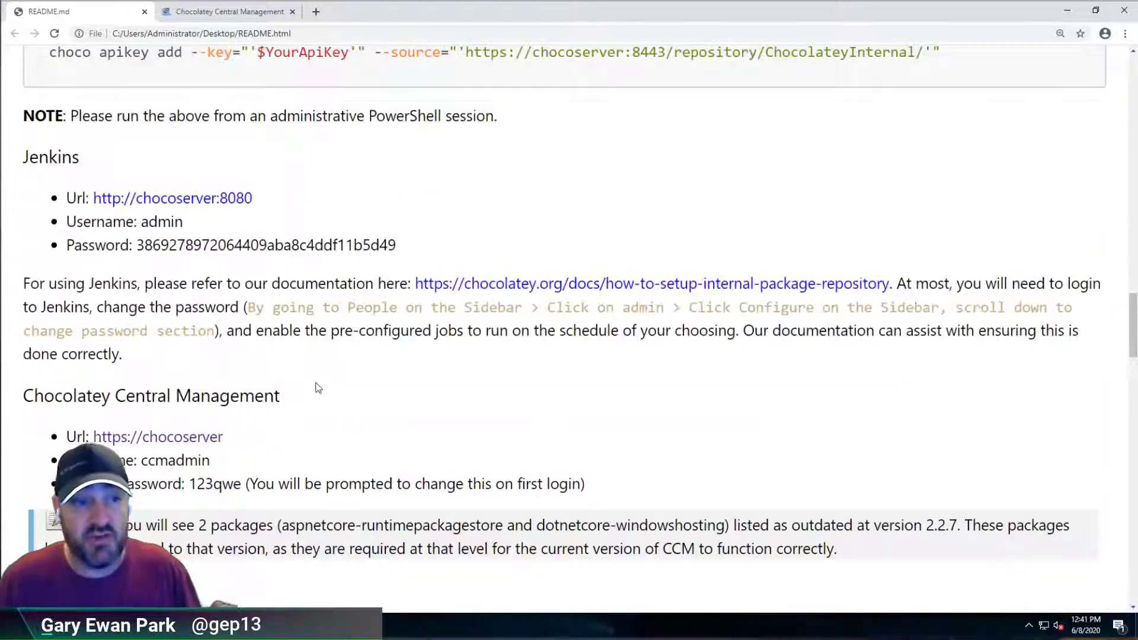
pyautogui.scroll(-2, 319, 388)
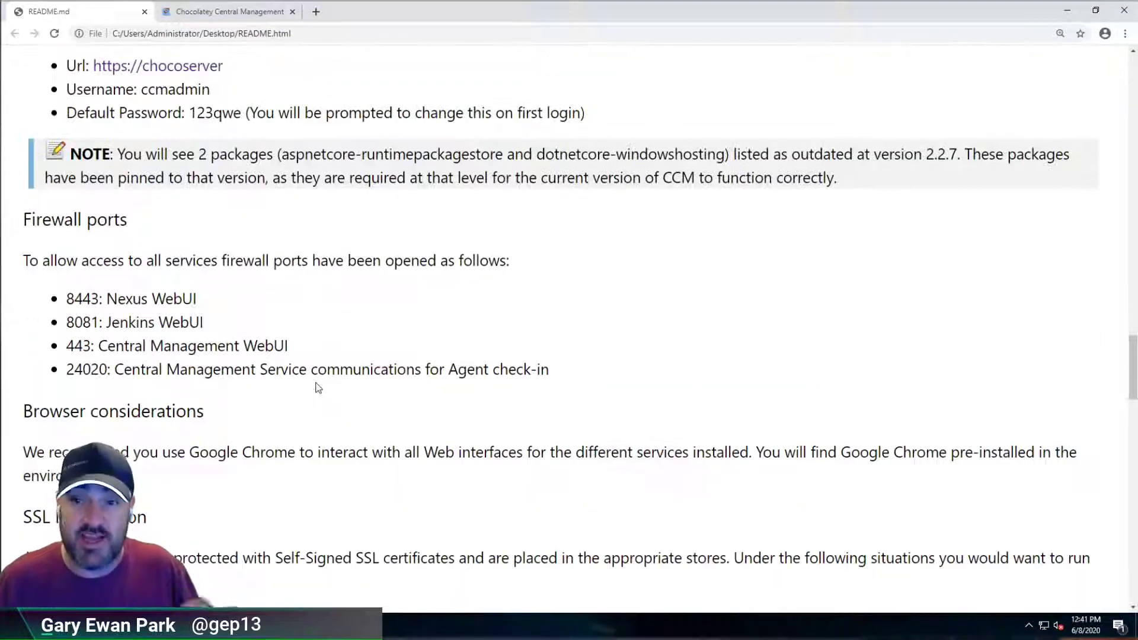